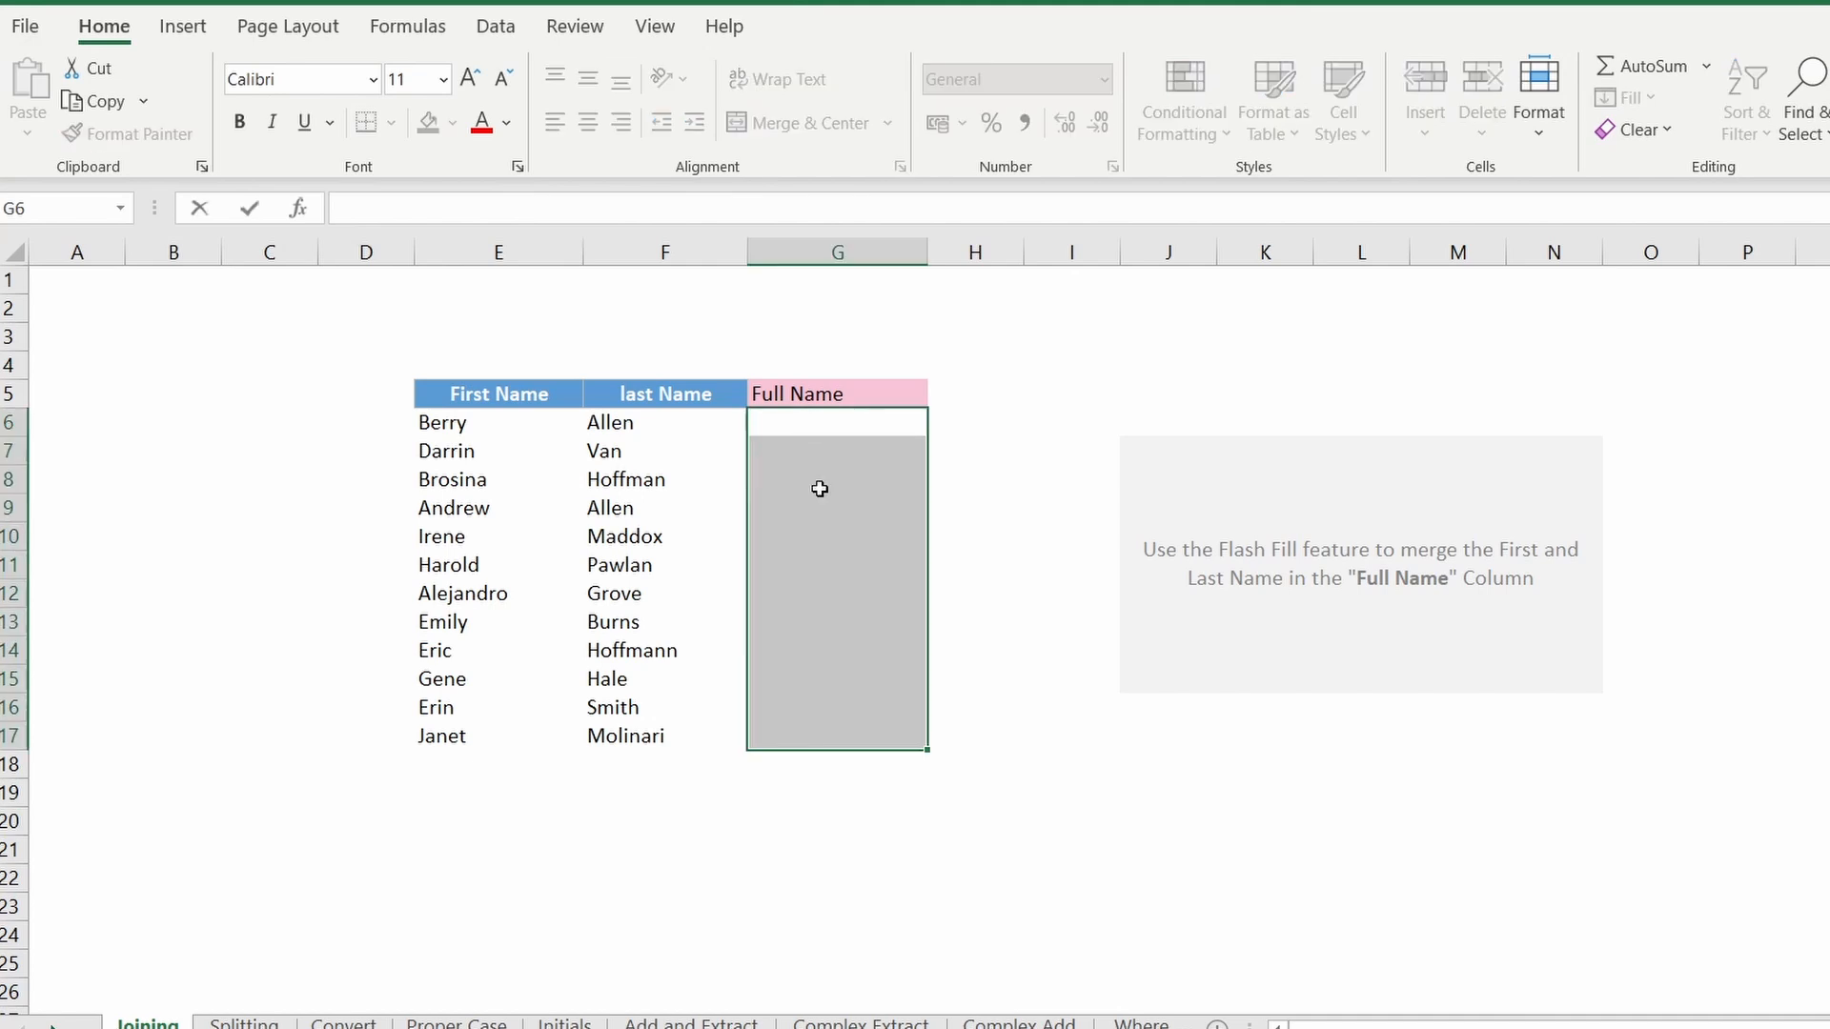
# Step: Examine the First Name and last Name columns beside the empty Full Name column
pyautogui.click(792, 423)
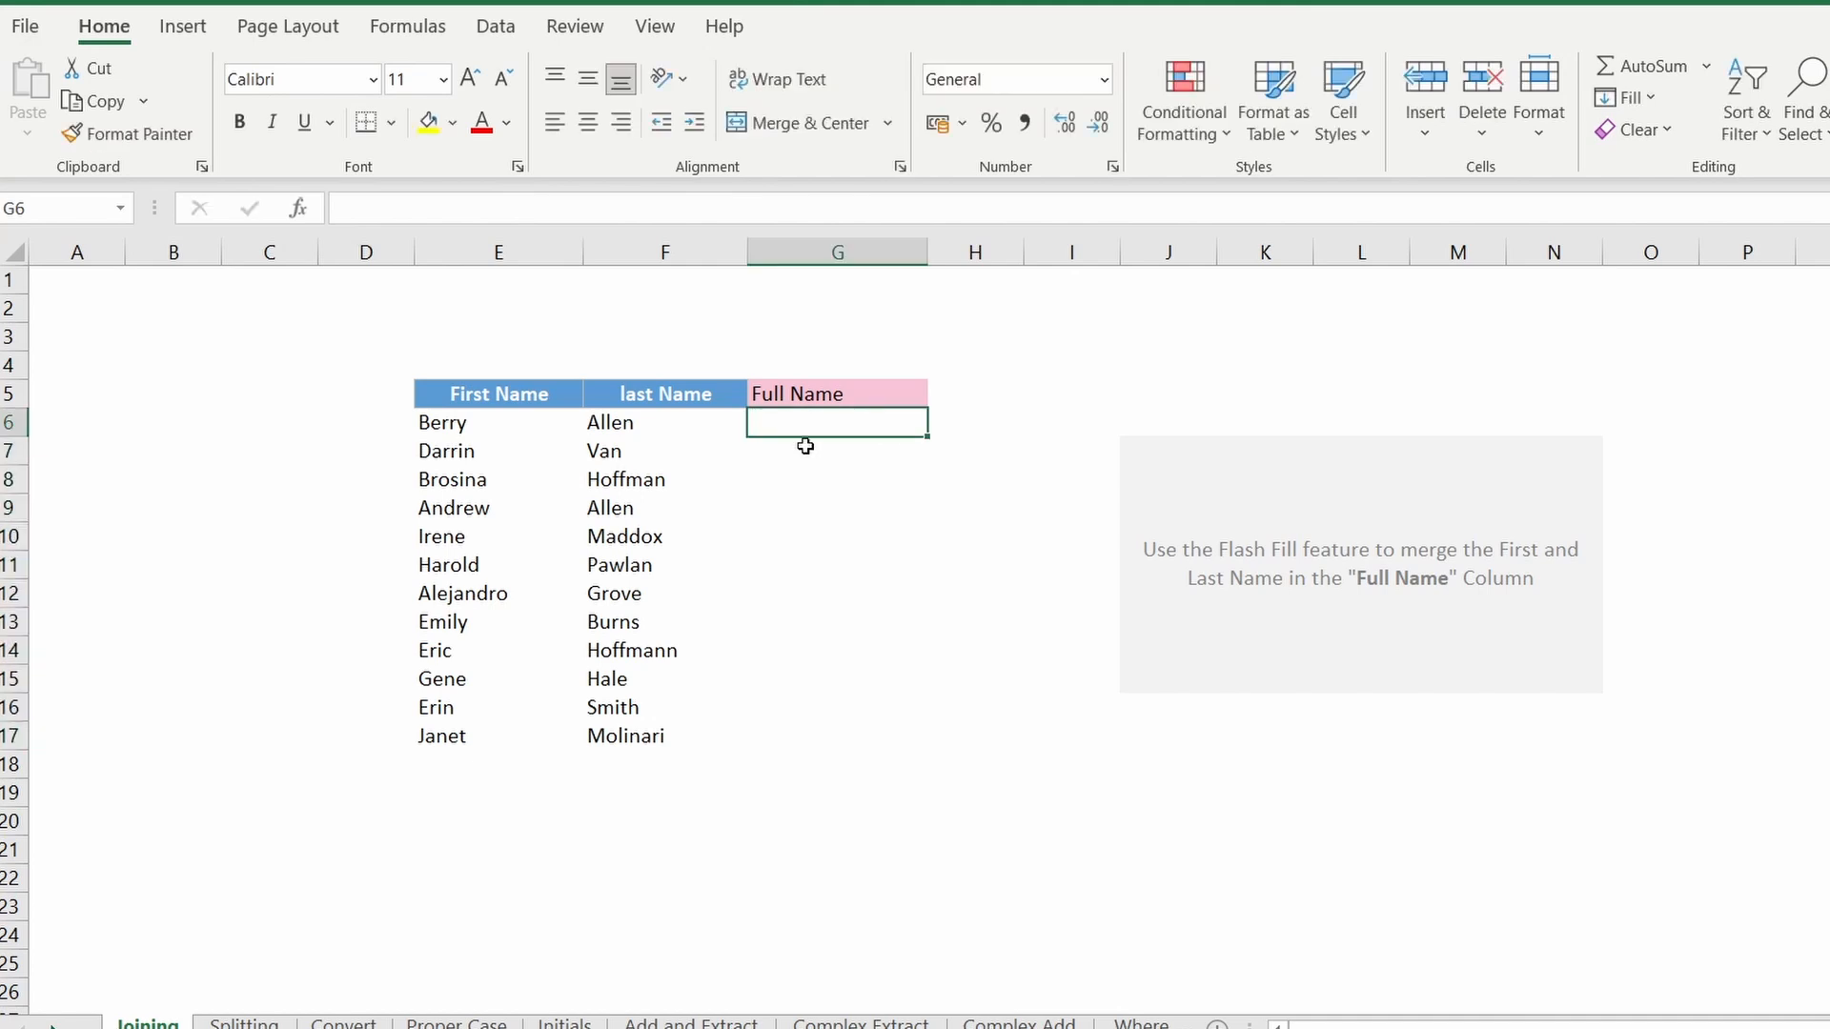
pyautogui.moveTo(498, 394); pyautogui.dragTo(808, 740)
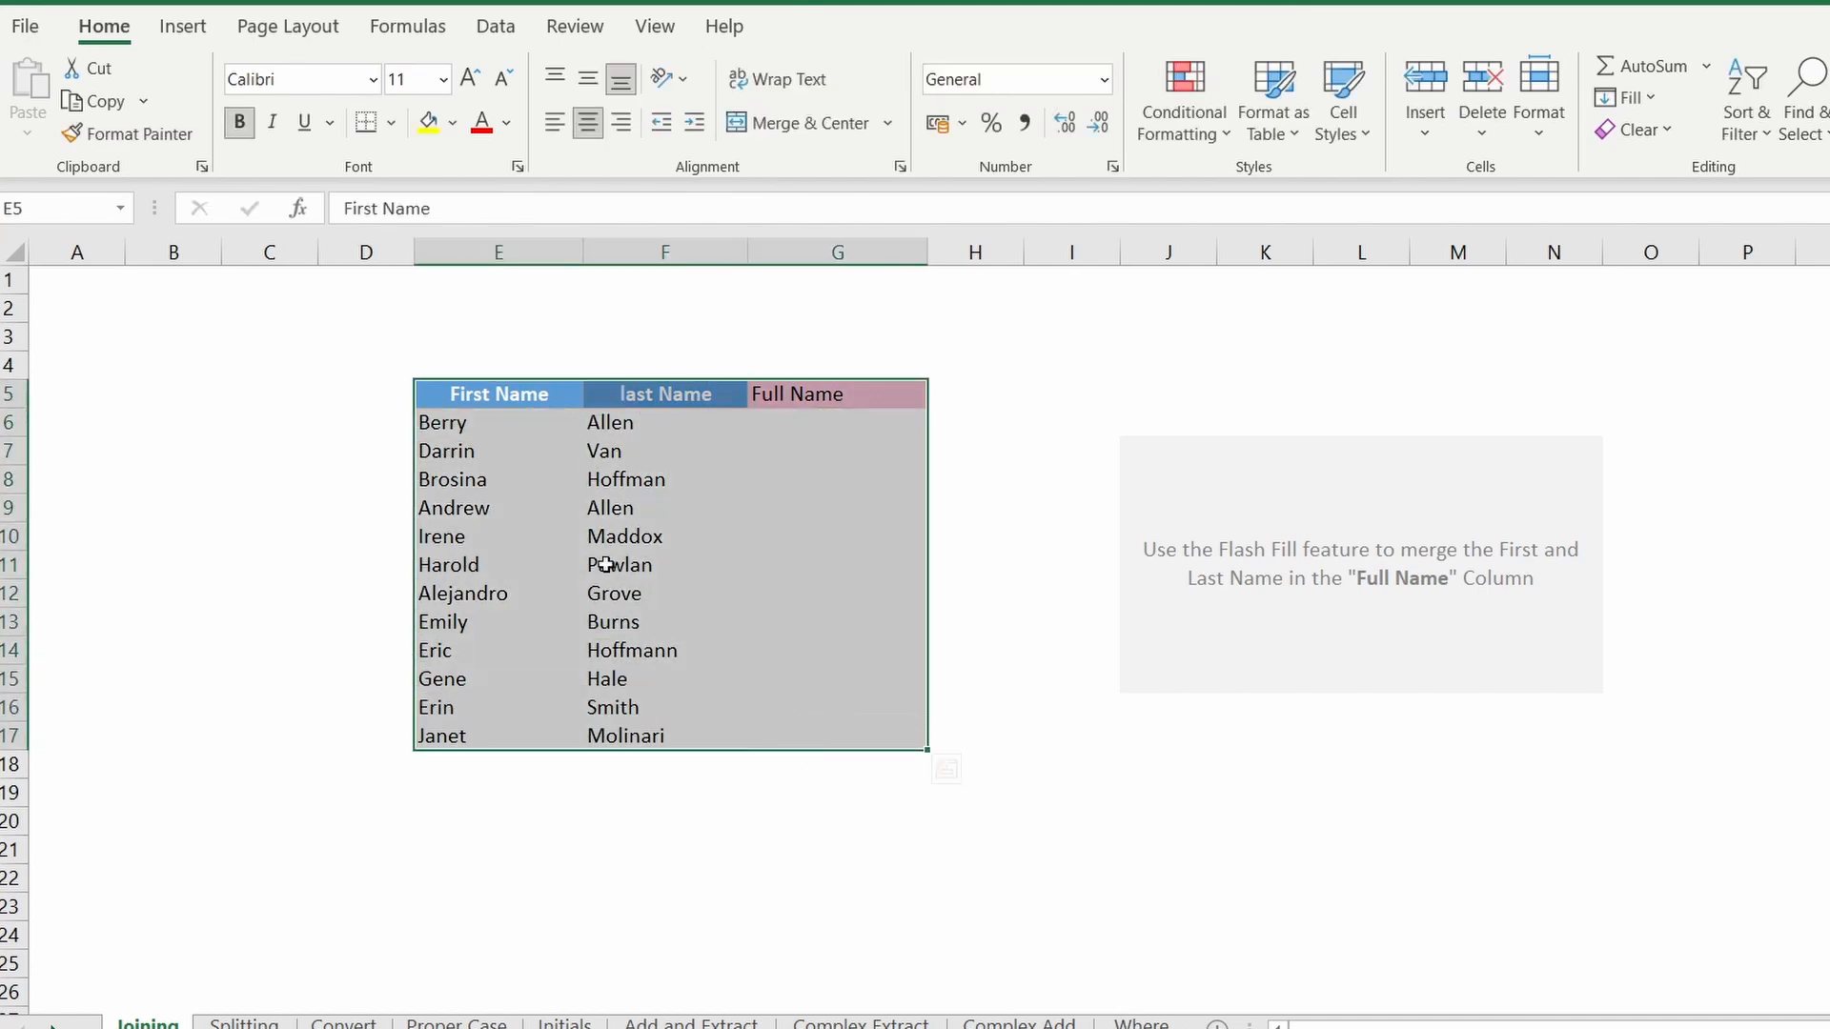
pyautogui.click(1108, 434)
pyautogui.moveTo(508, 427); pyautogui.dragTo(559, 732)
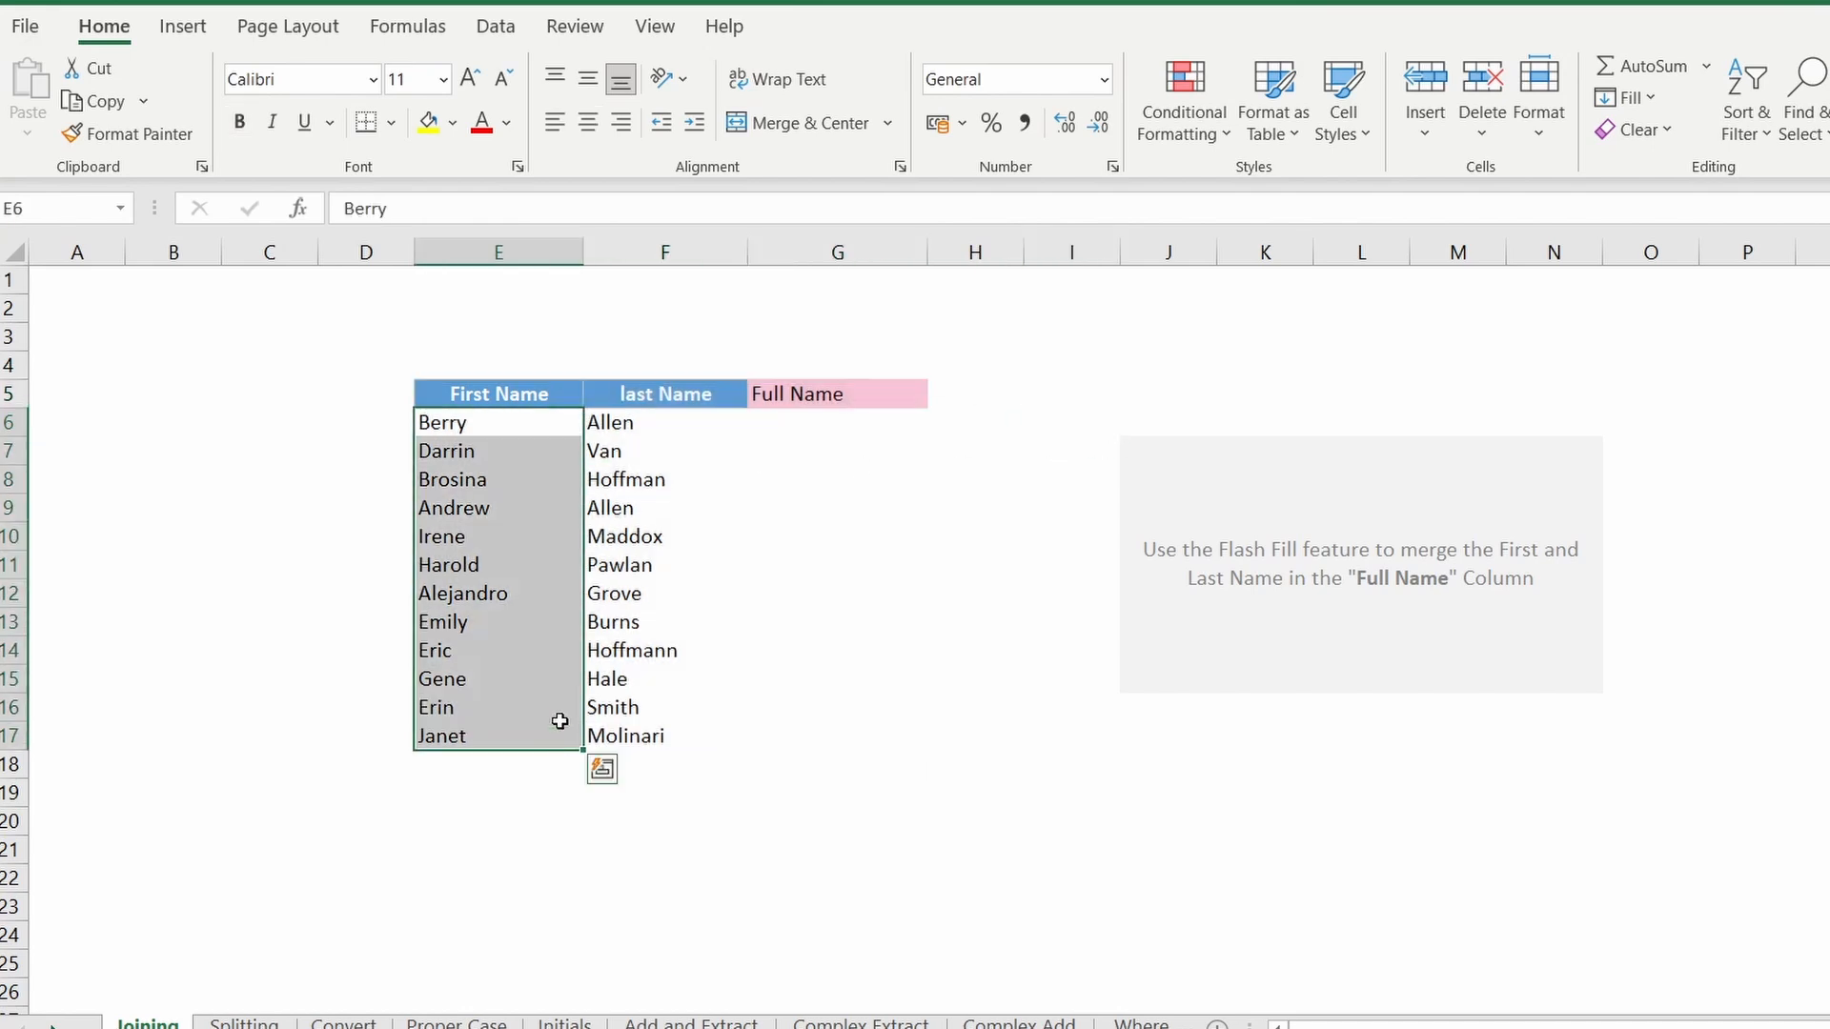
pyautogui.moveTo(662, 424); pyautogui.dragTo(672, 711)
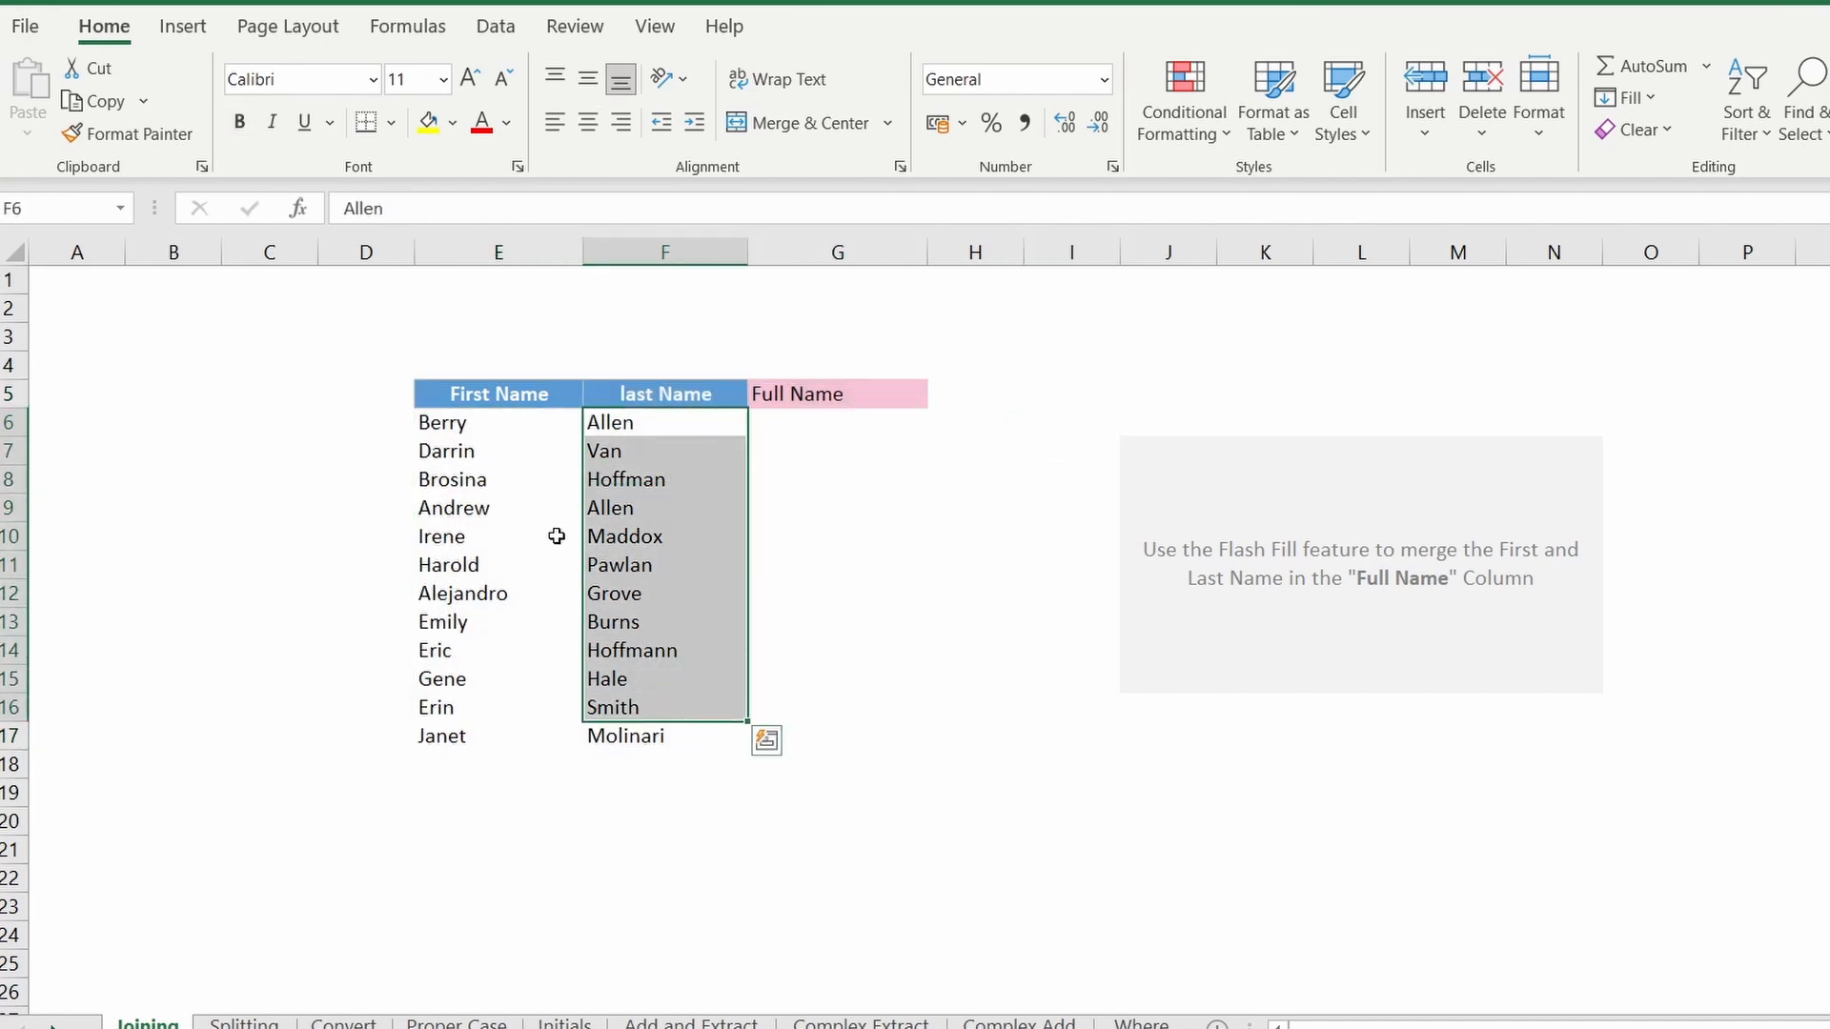
pyautogui.click(866, 422)
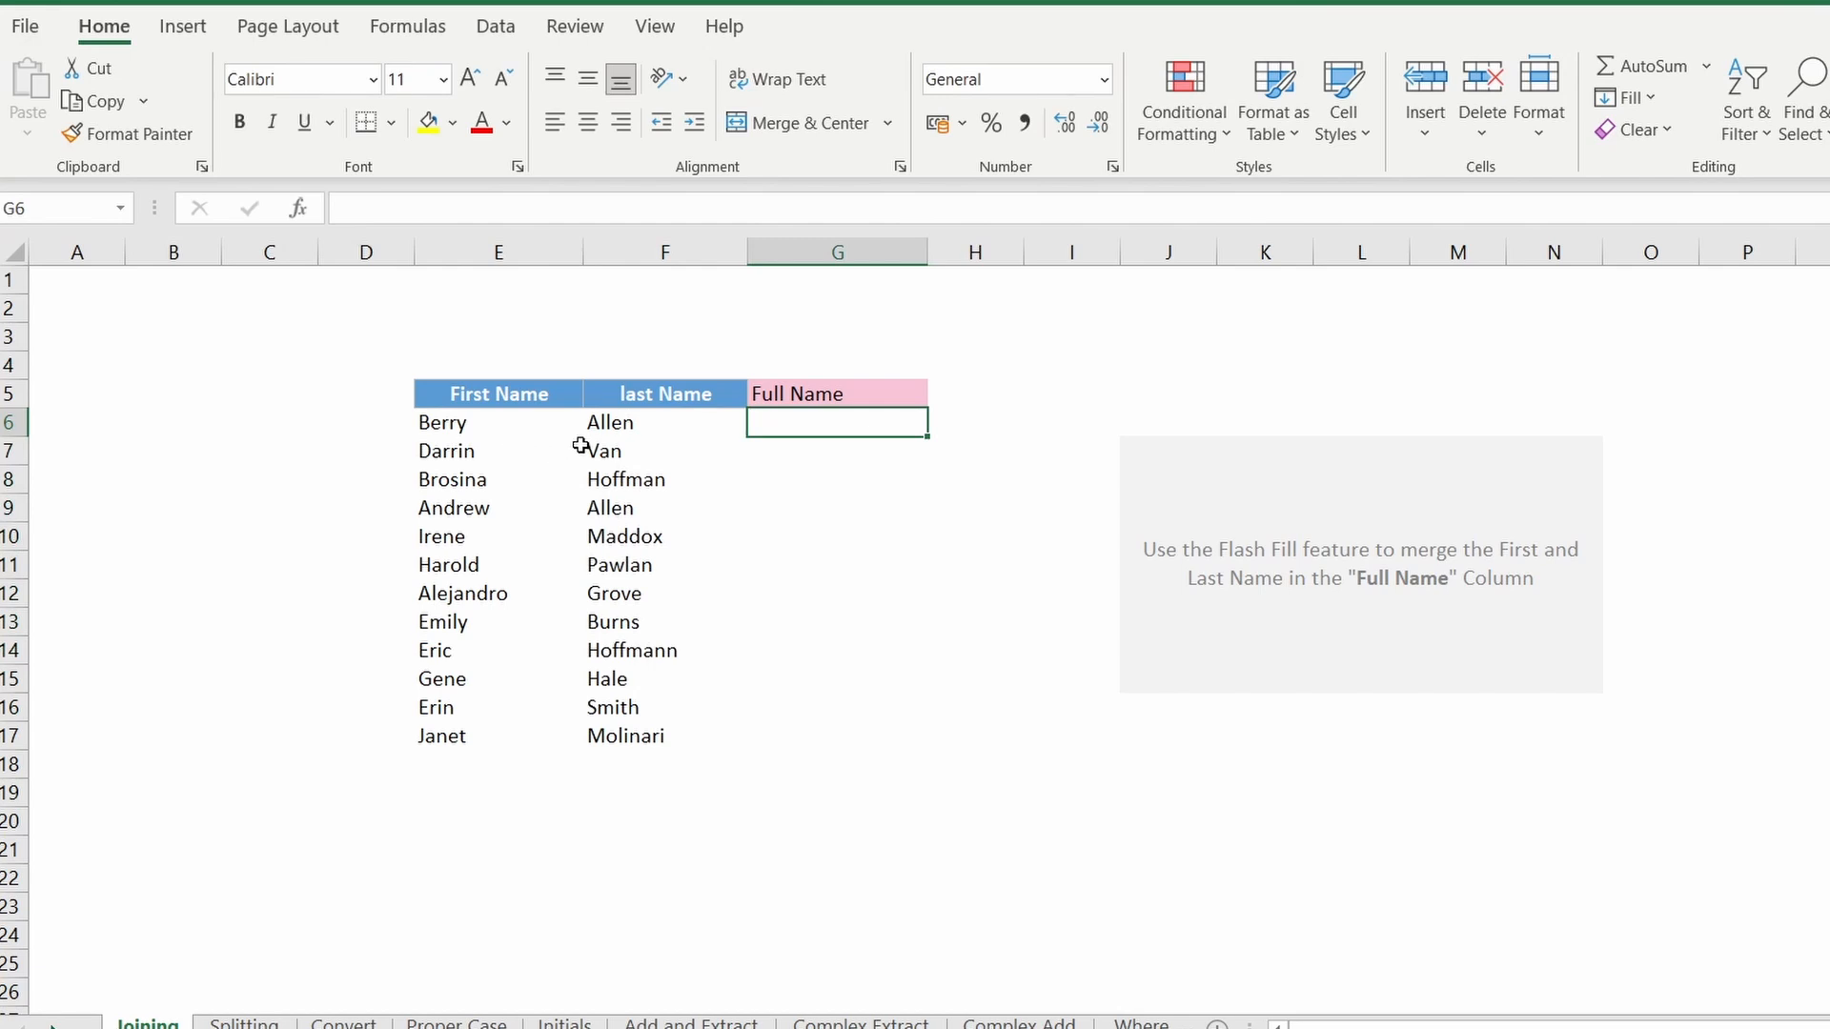
pyautogui.moveTo(446, 422); pyautogui.dragTo(640, 426)
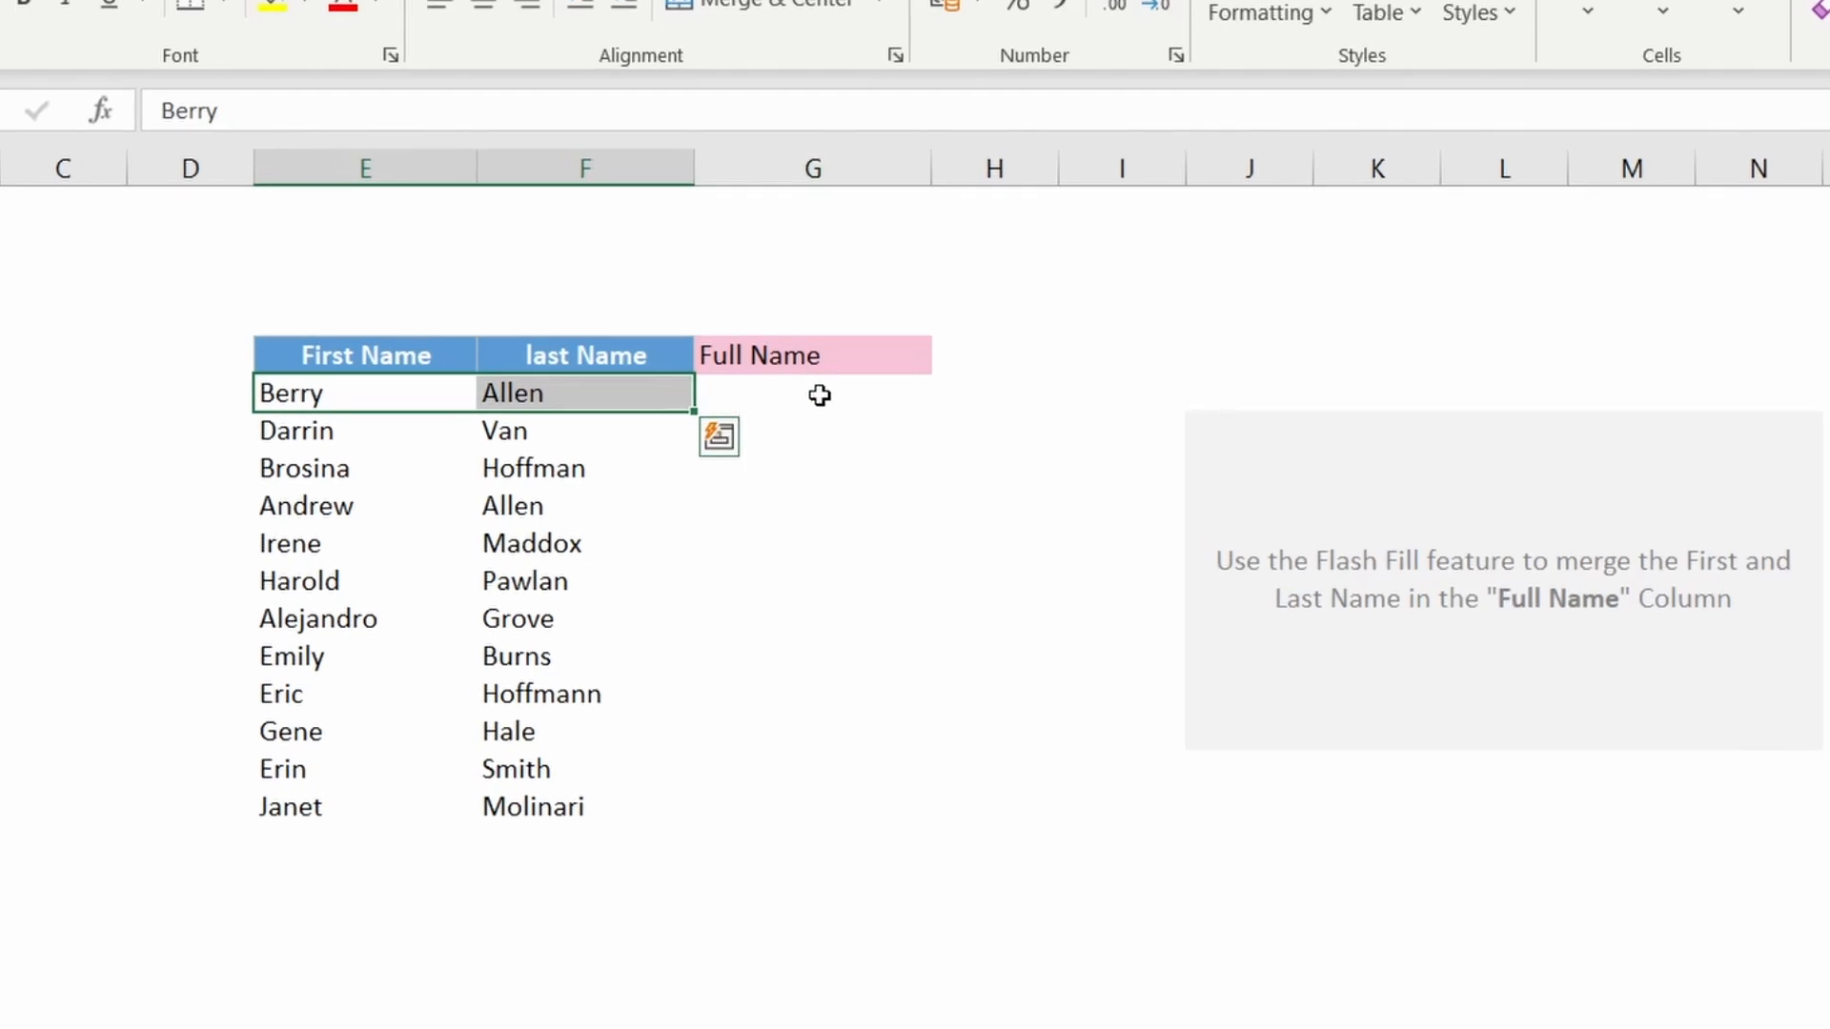
pyautogui.click(813, 396)
pyautogui.click(797, 396)
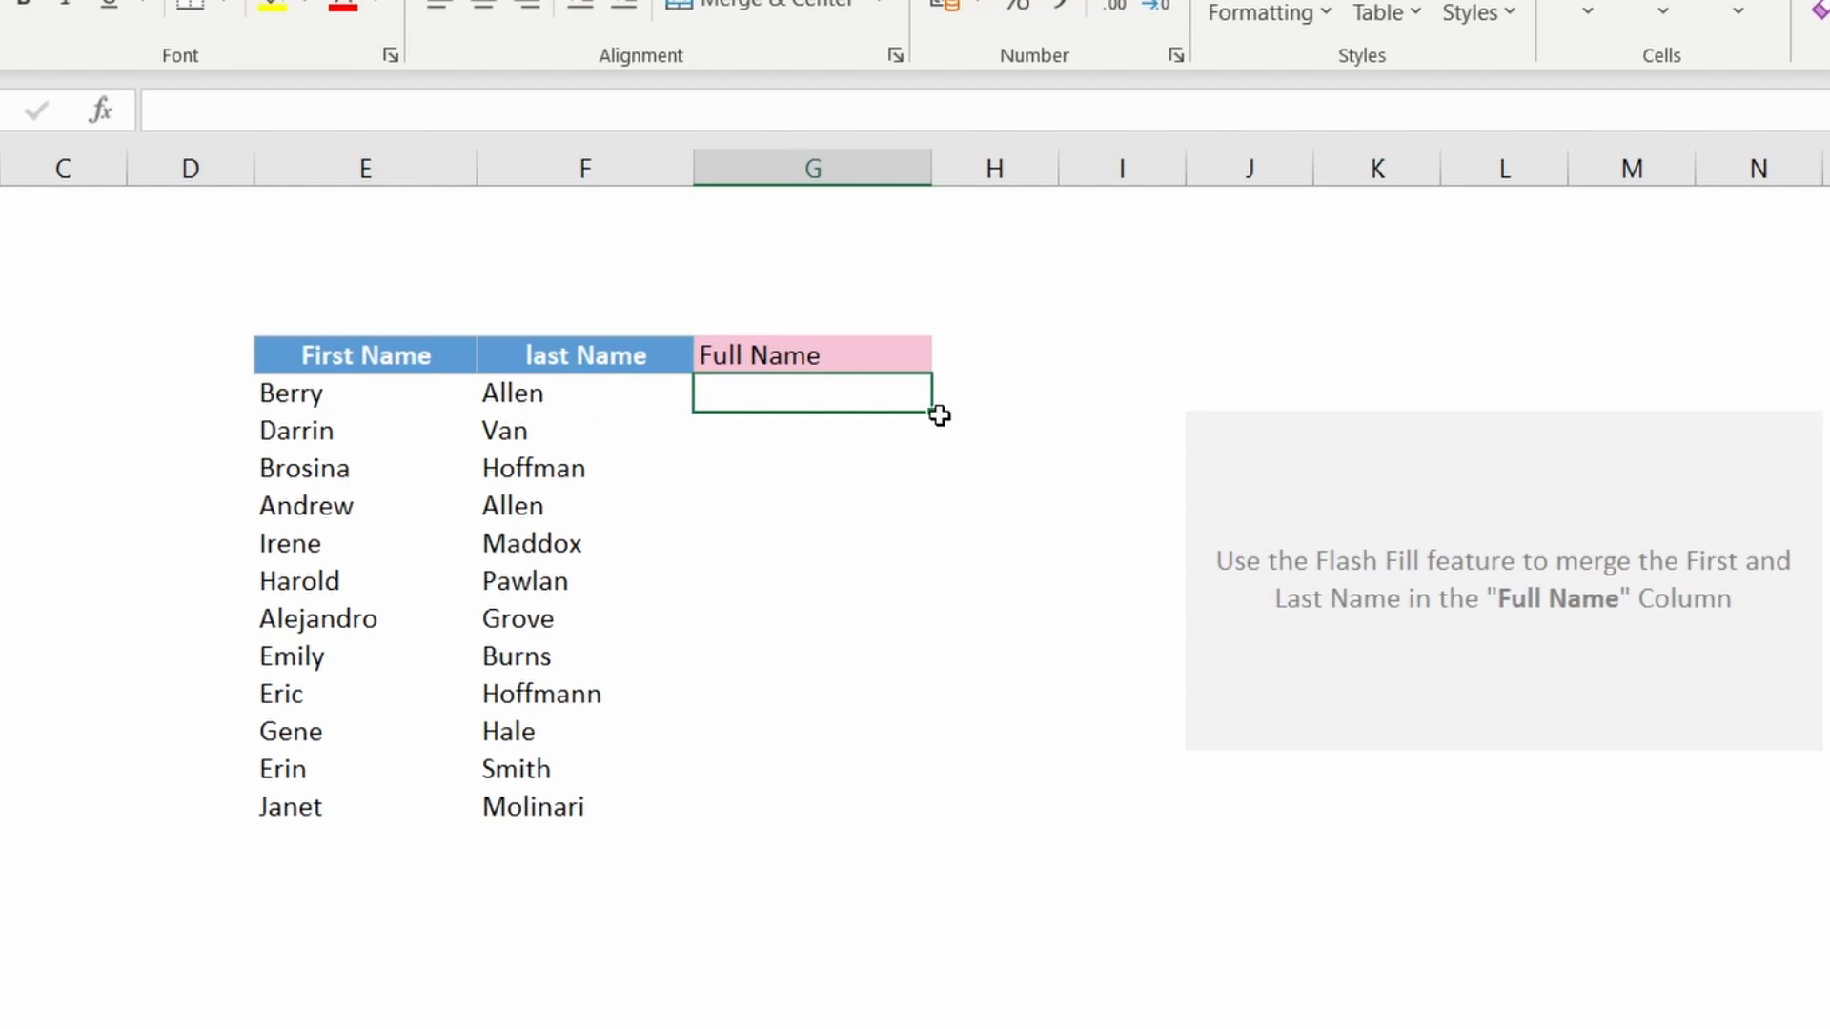
# Step: Enter Berry Allen in the first Full Name cell and Flash Fill the rest of the column from the next cell
pyautogui.write('Ber')
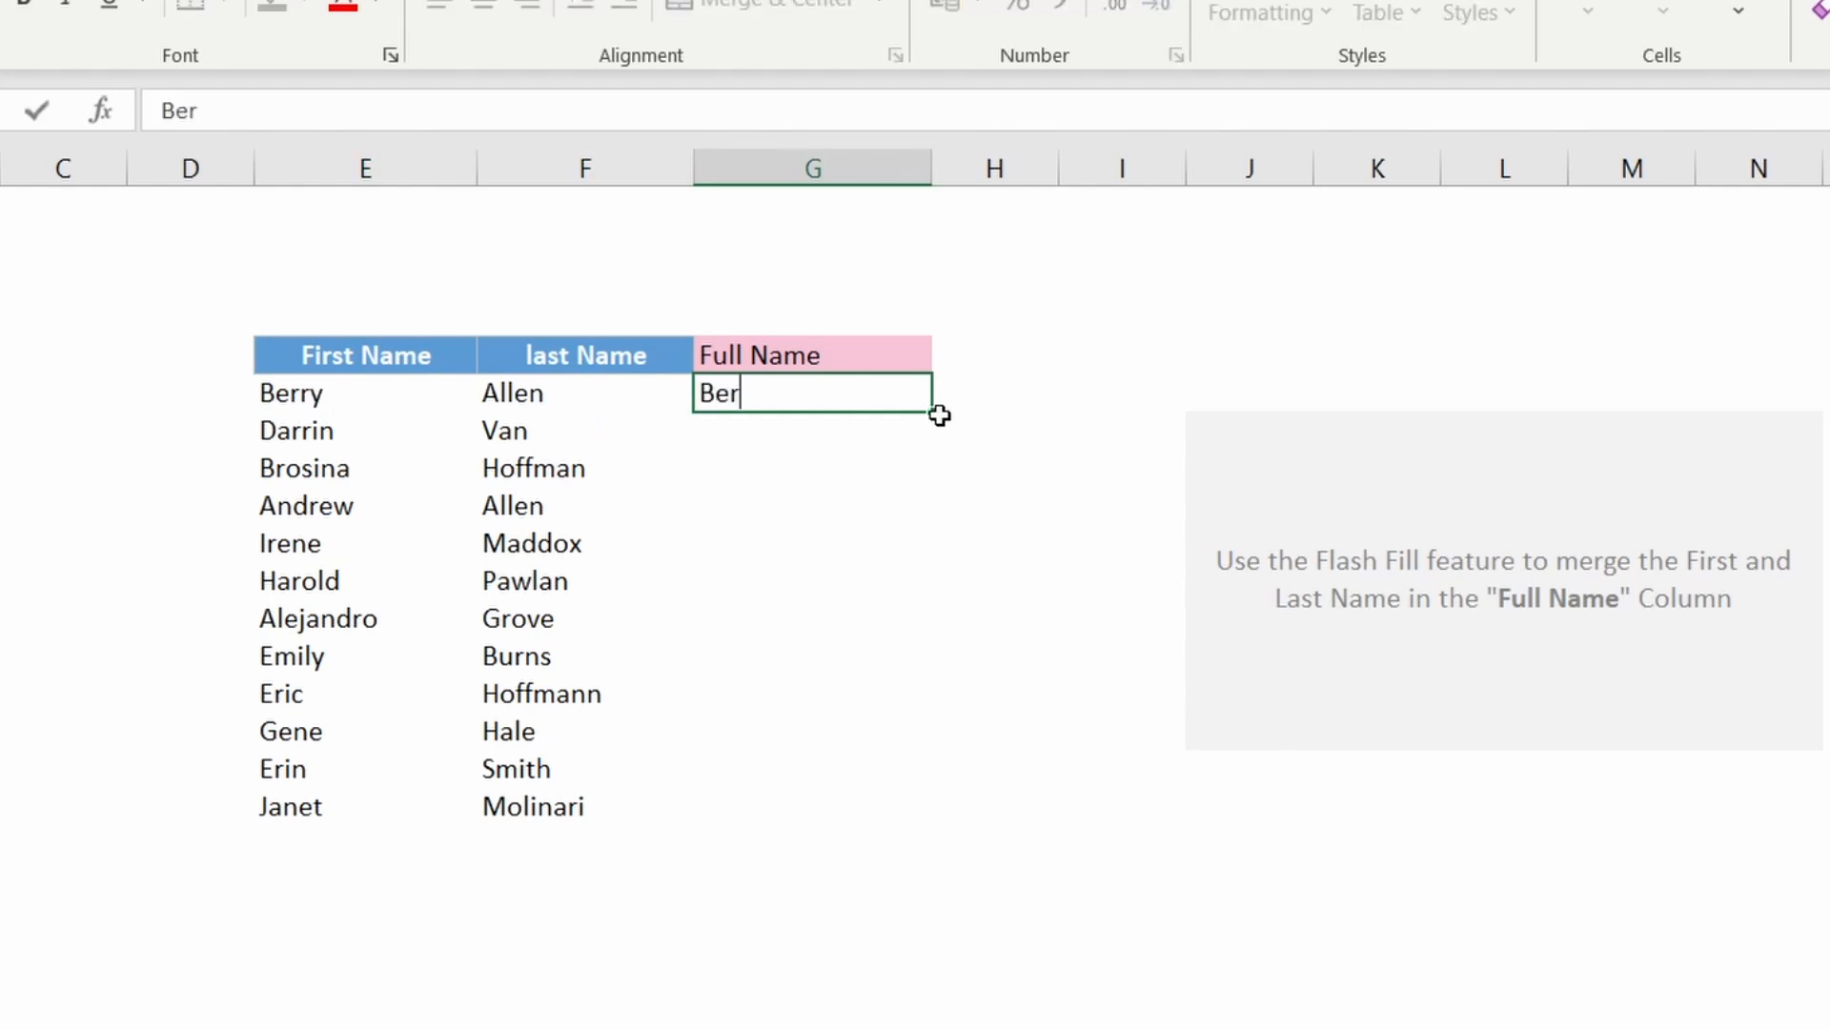
pyautogui.write('ry Allen')
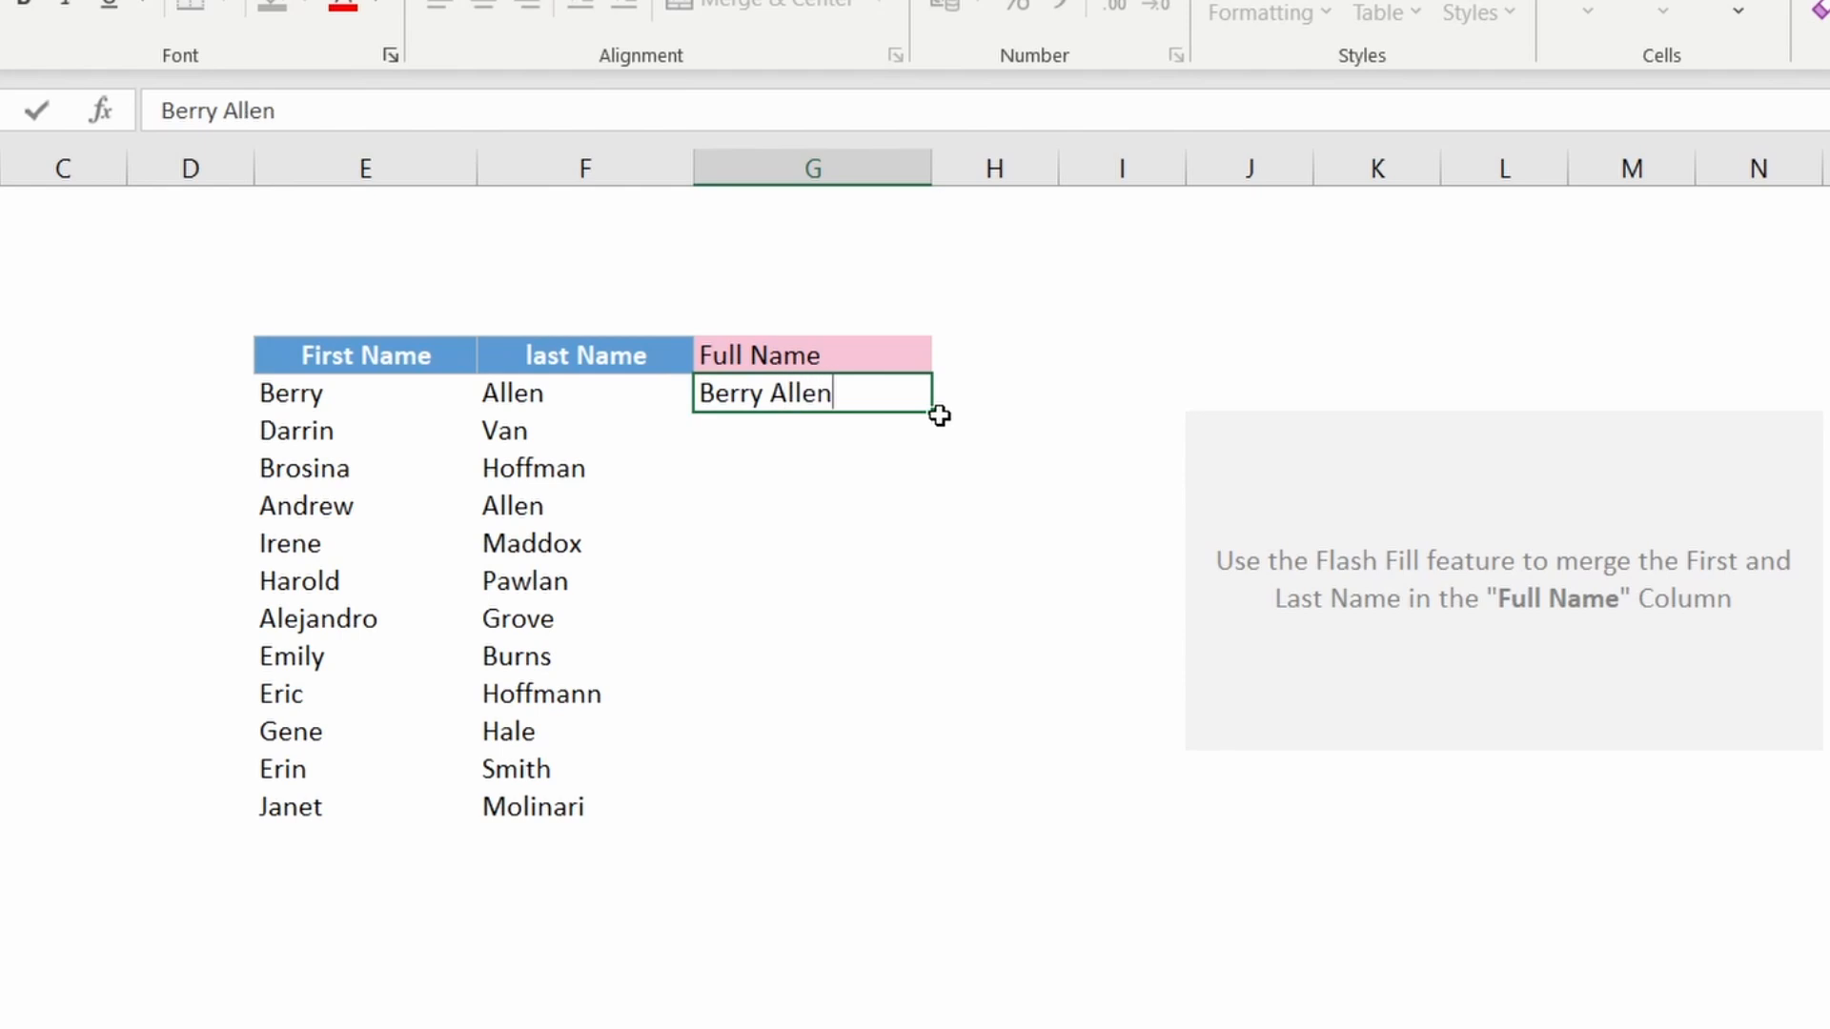
pyautogui.hotkey('ctrl', 'Return')
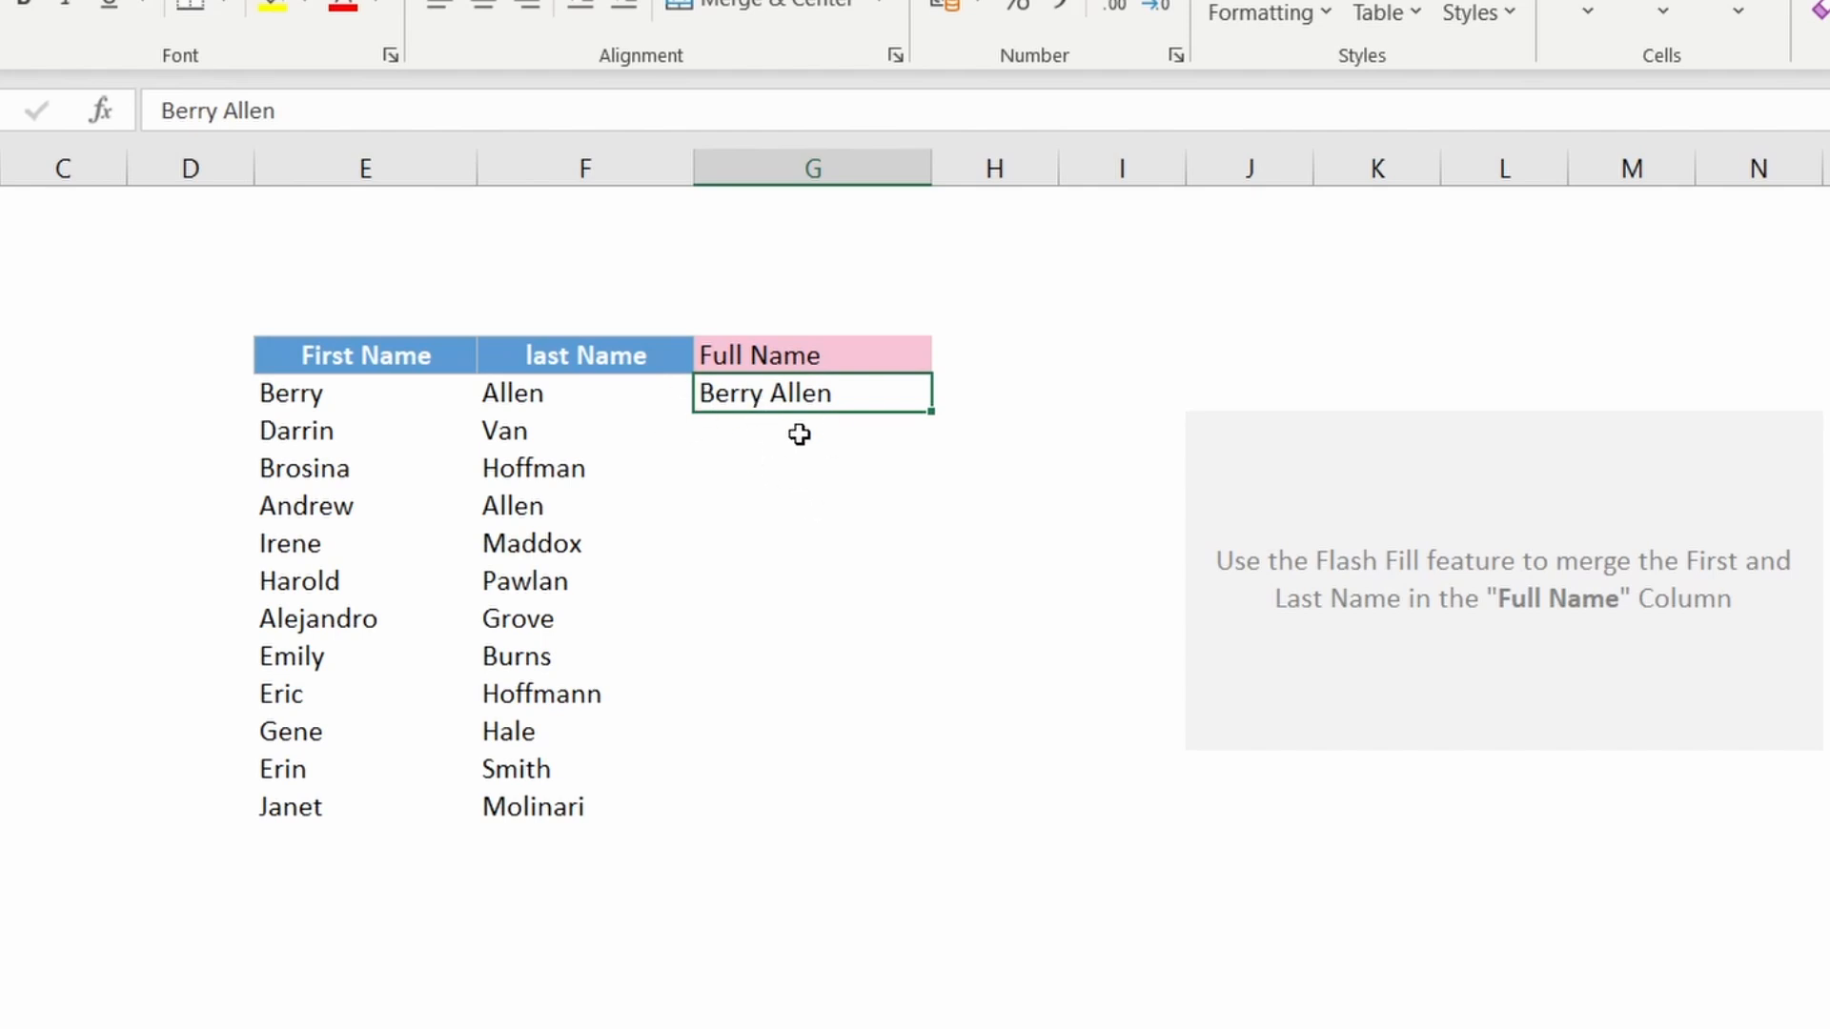
pyautogui.click(782, 435)
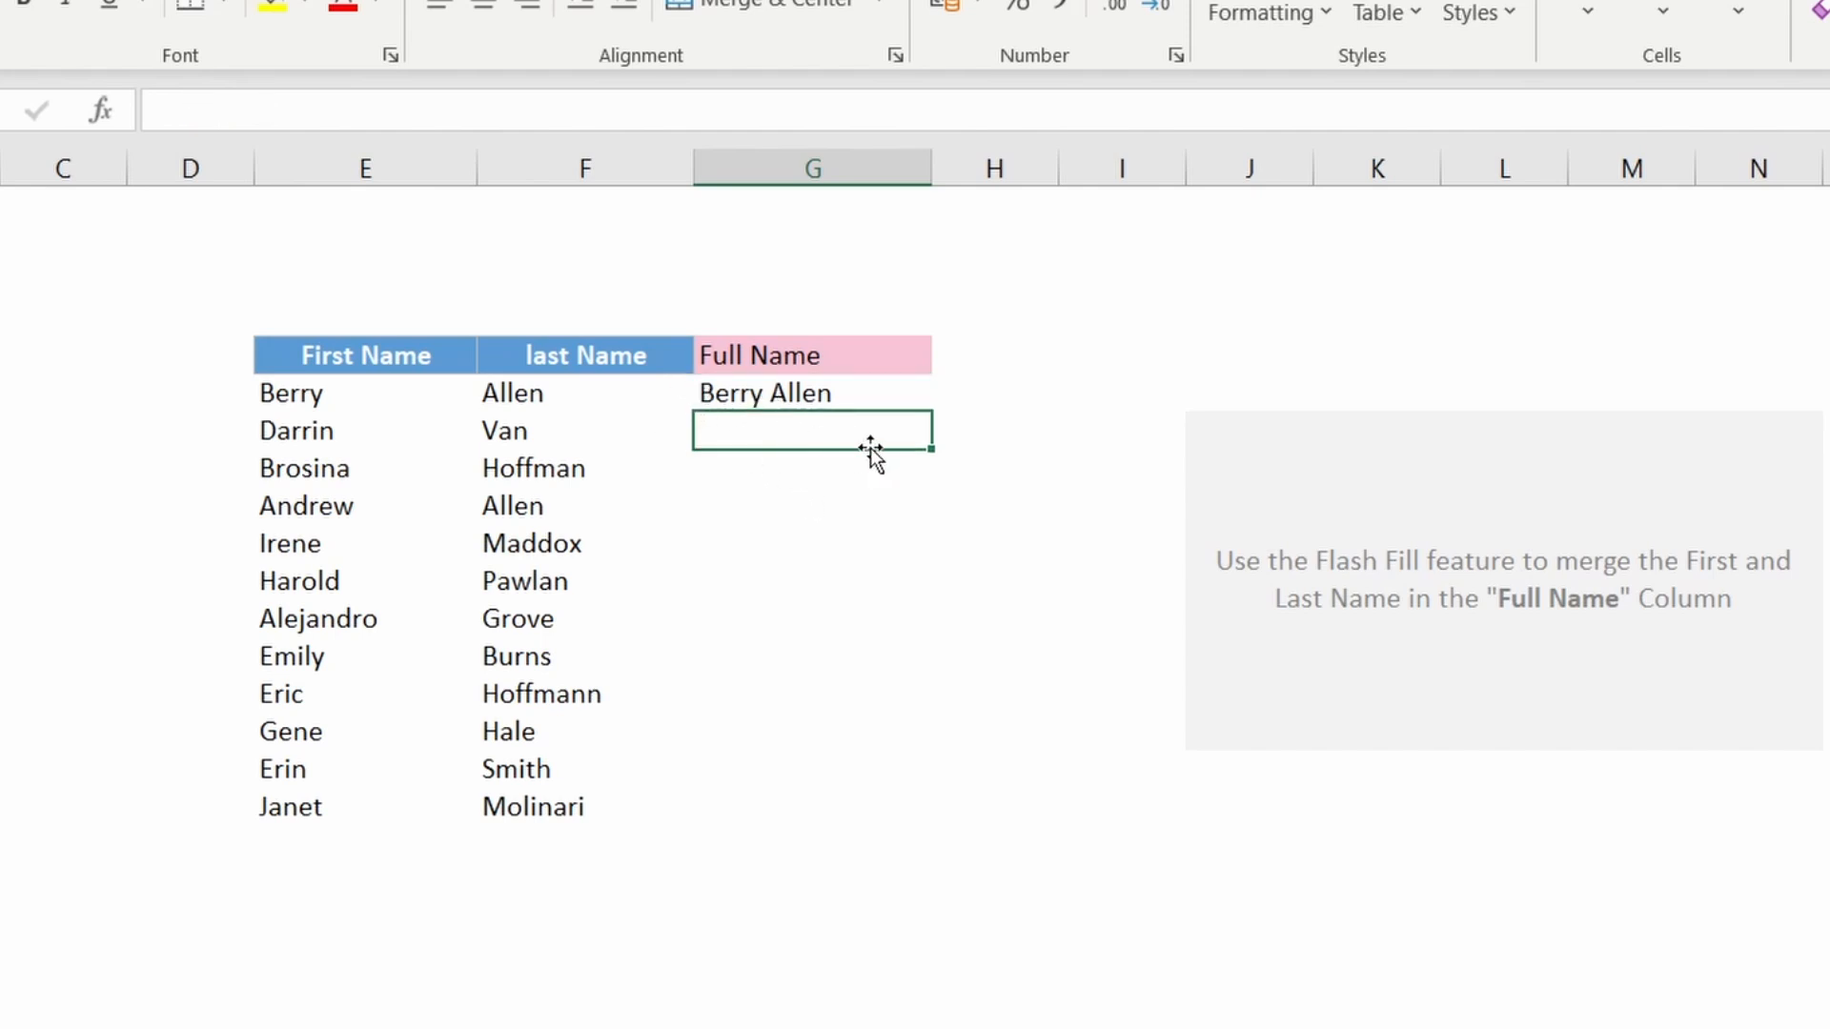
pyautogui.hotkey('ctrl', 'e')
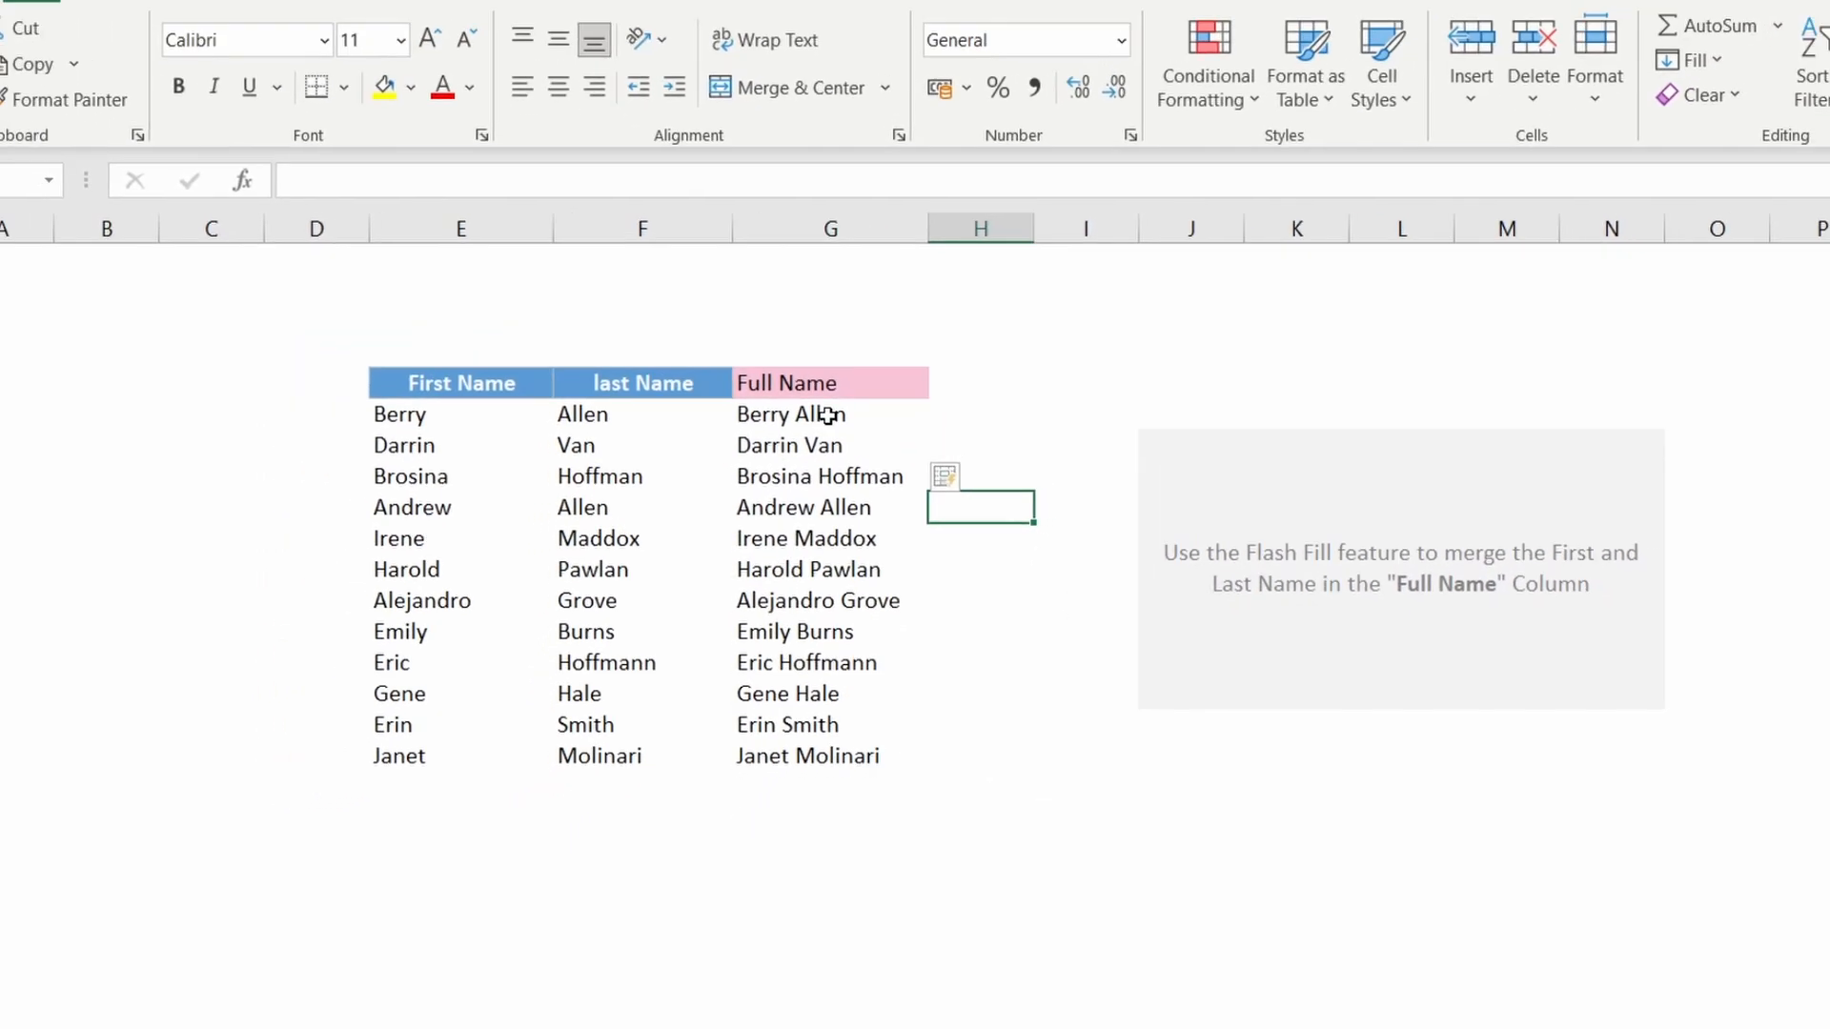
# Step: Clear all the filled Full Name cells
pyautogui.moveTo(827, 416); pyautogui.dragTo(831, 756)
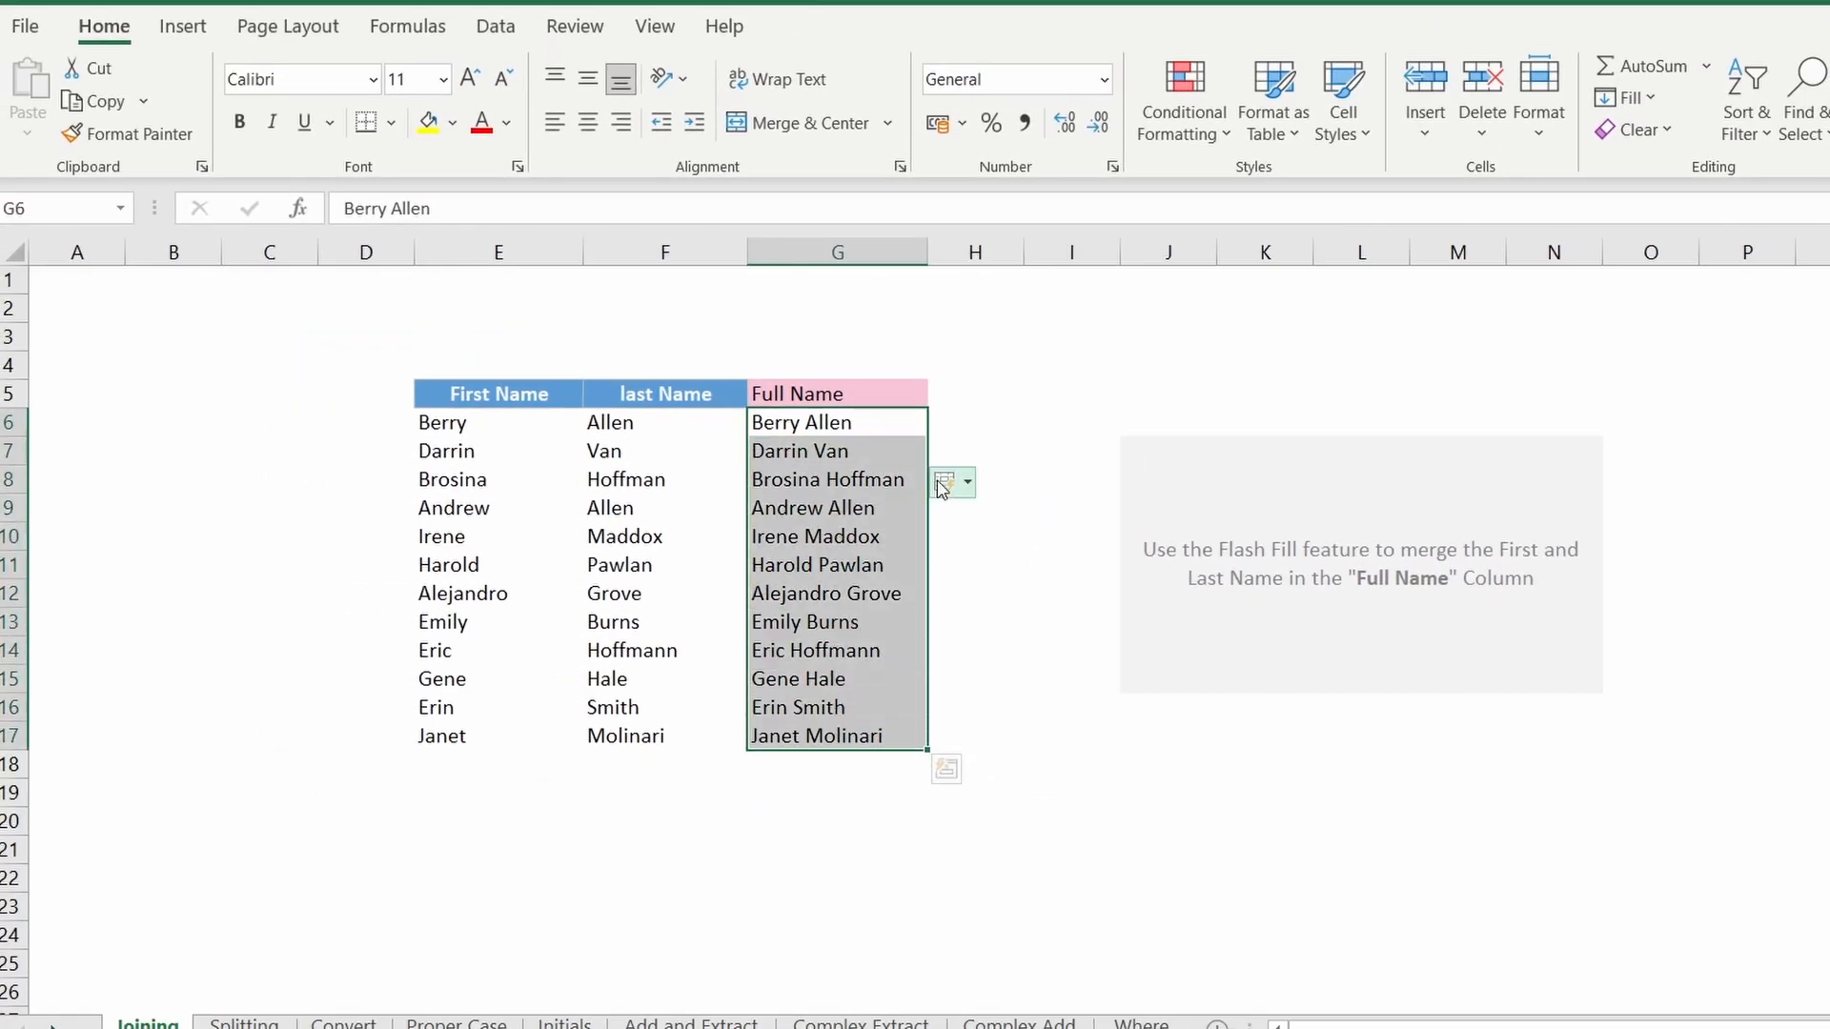
pyautogui.moveTo(803, 423); pyautogui.dragTo(797, 737)
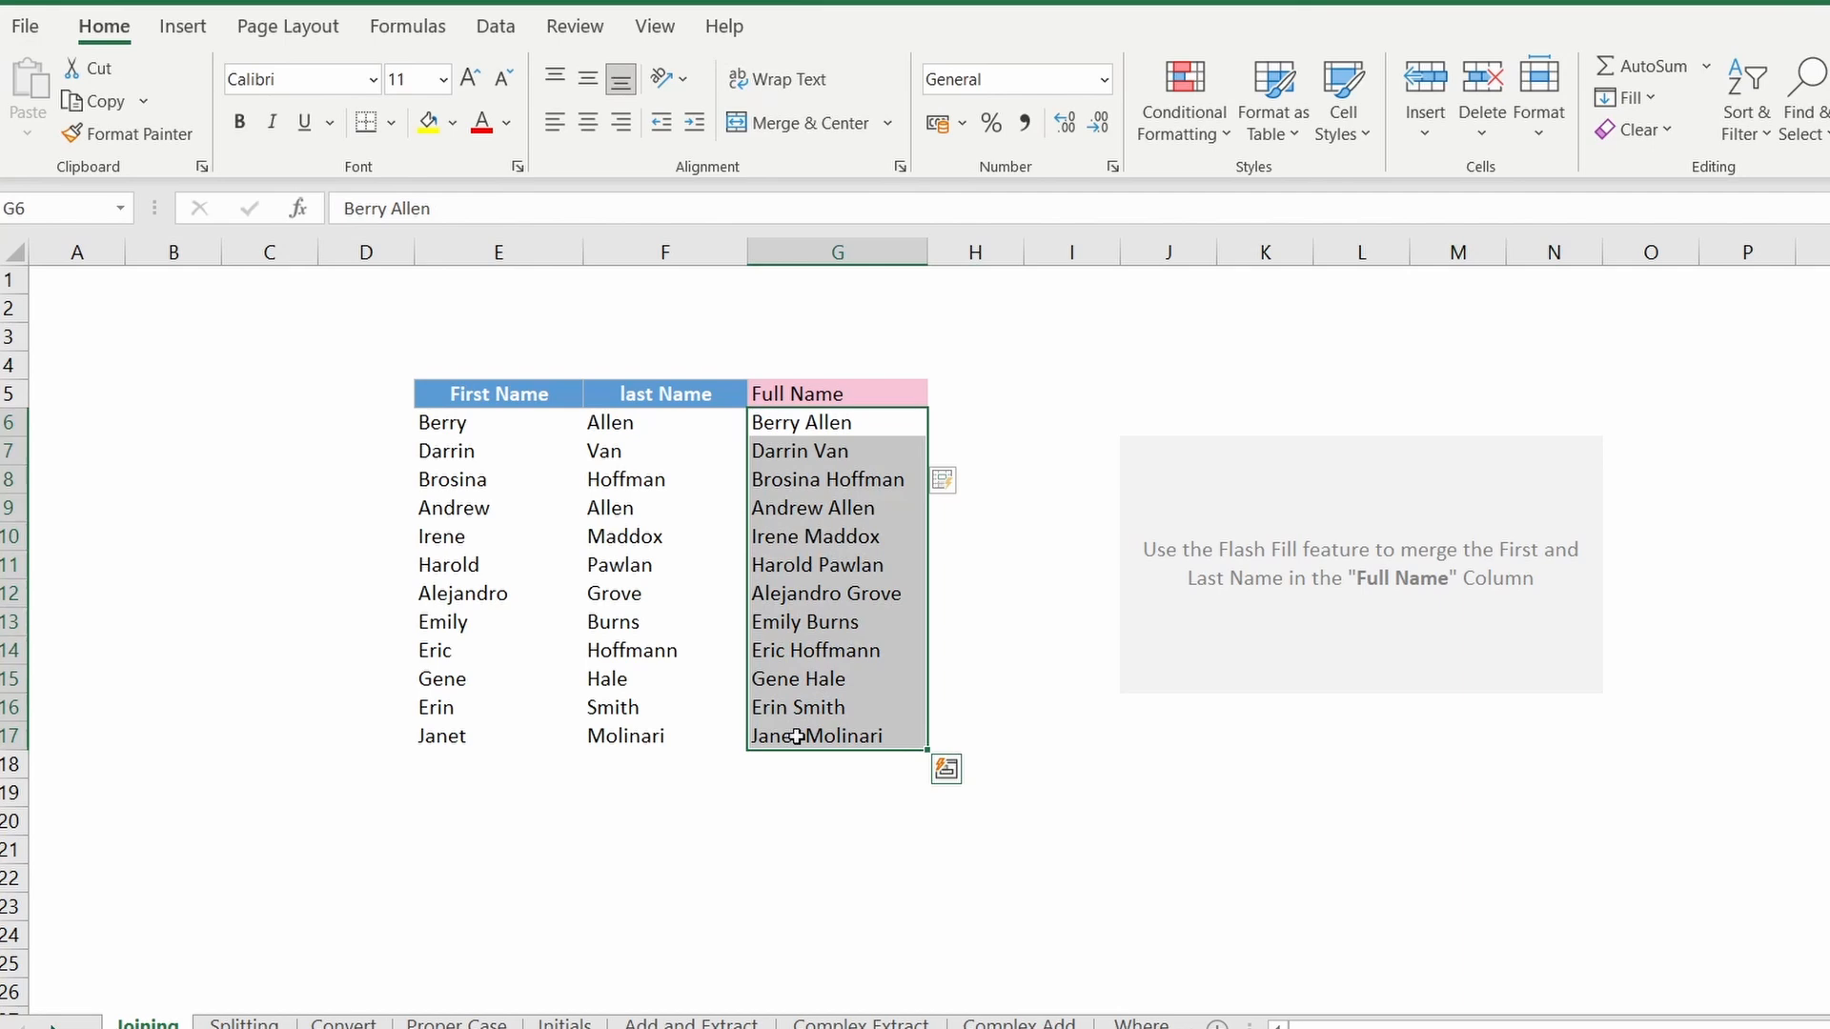
pyautogui.press('Delete')
# Step: Enter BERRY ALLEN in capitals in the first Full Name cell and Flash Fill the column in capitals
pyautogui.click(815, 431)
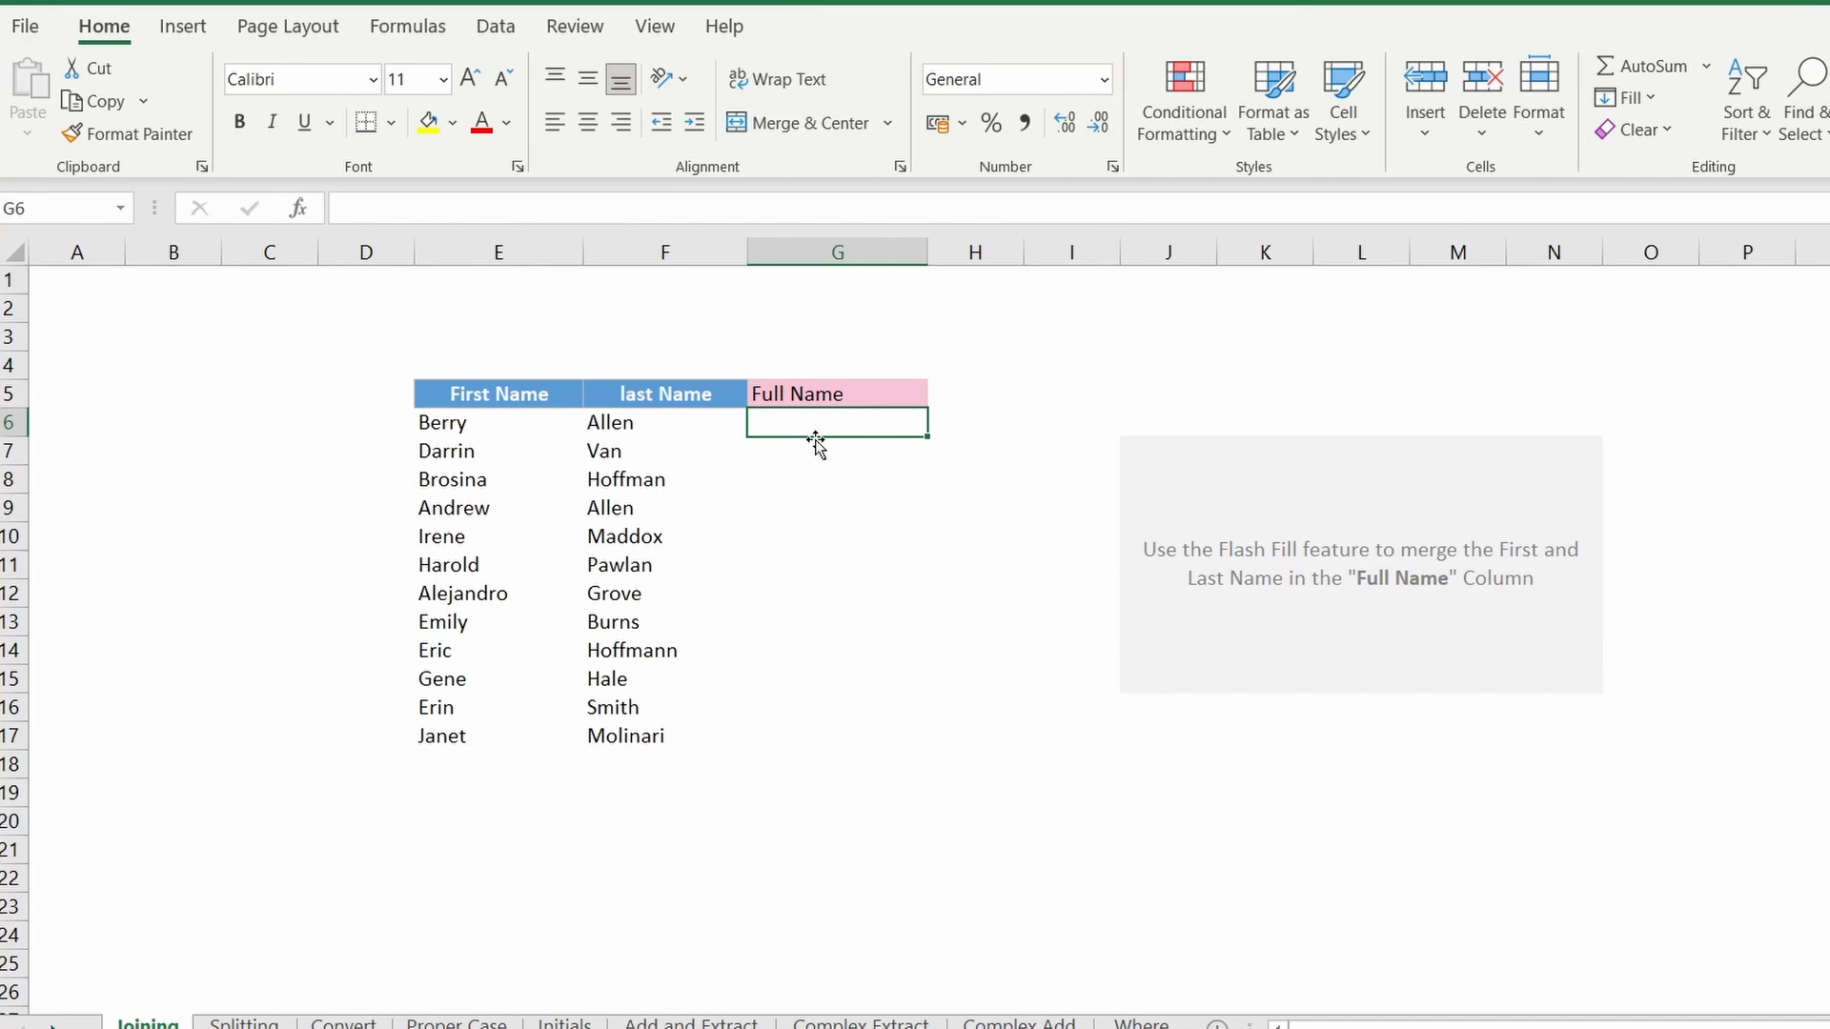
pyautogui.write('BERR')
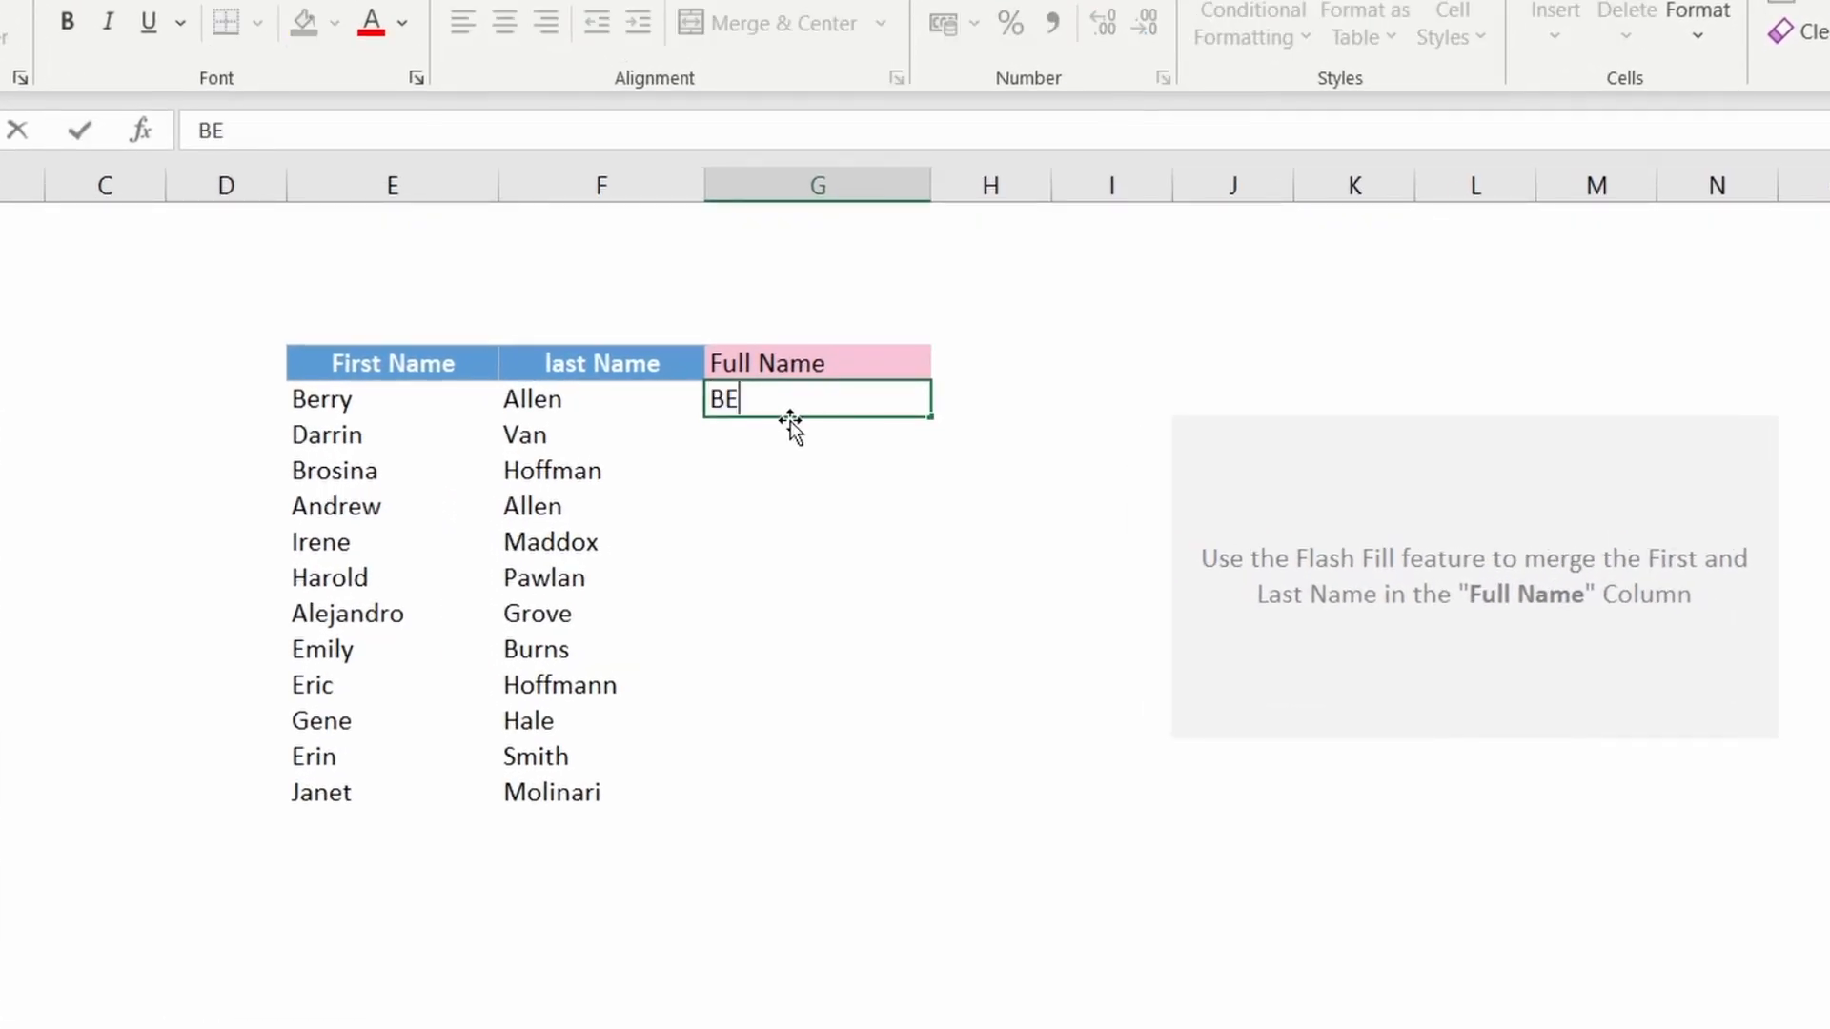
pyautogui.write('Y ALLEN')
pyautogui.press('Return')
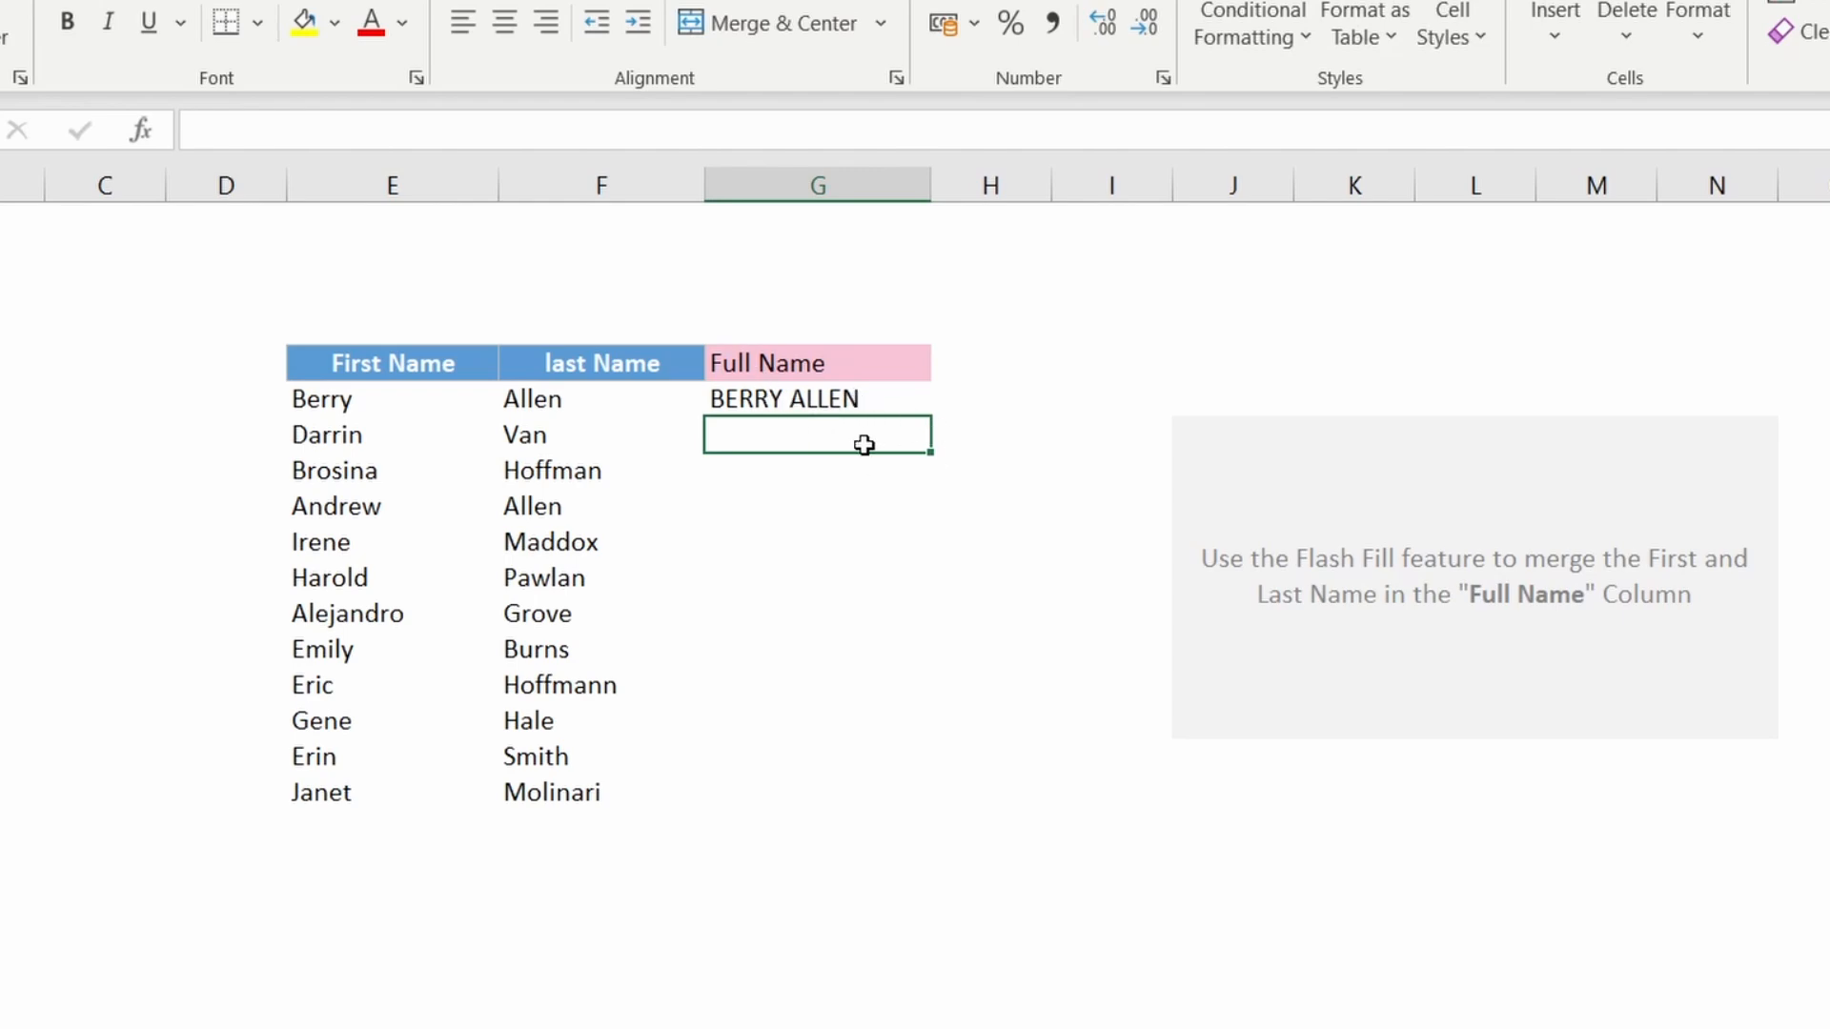
pyautogui.hotkey('ctrl', 'e')
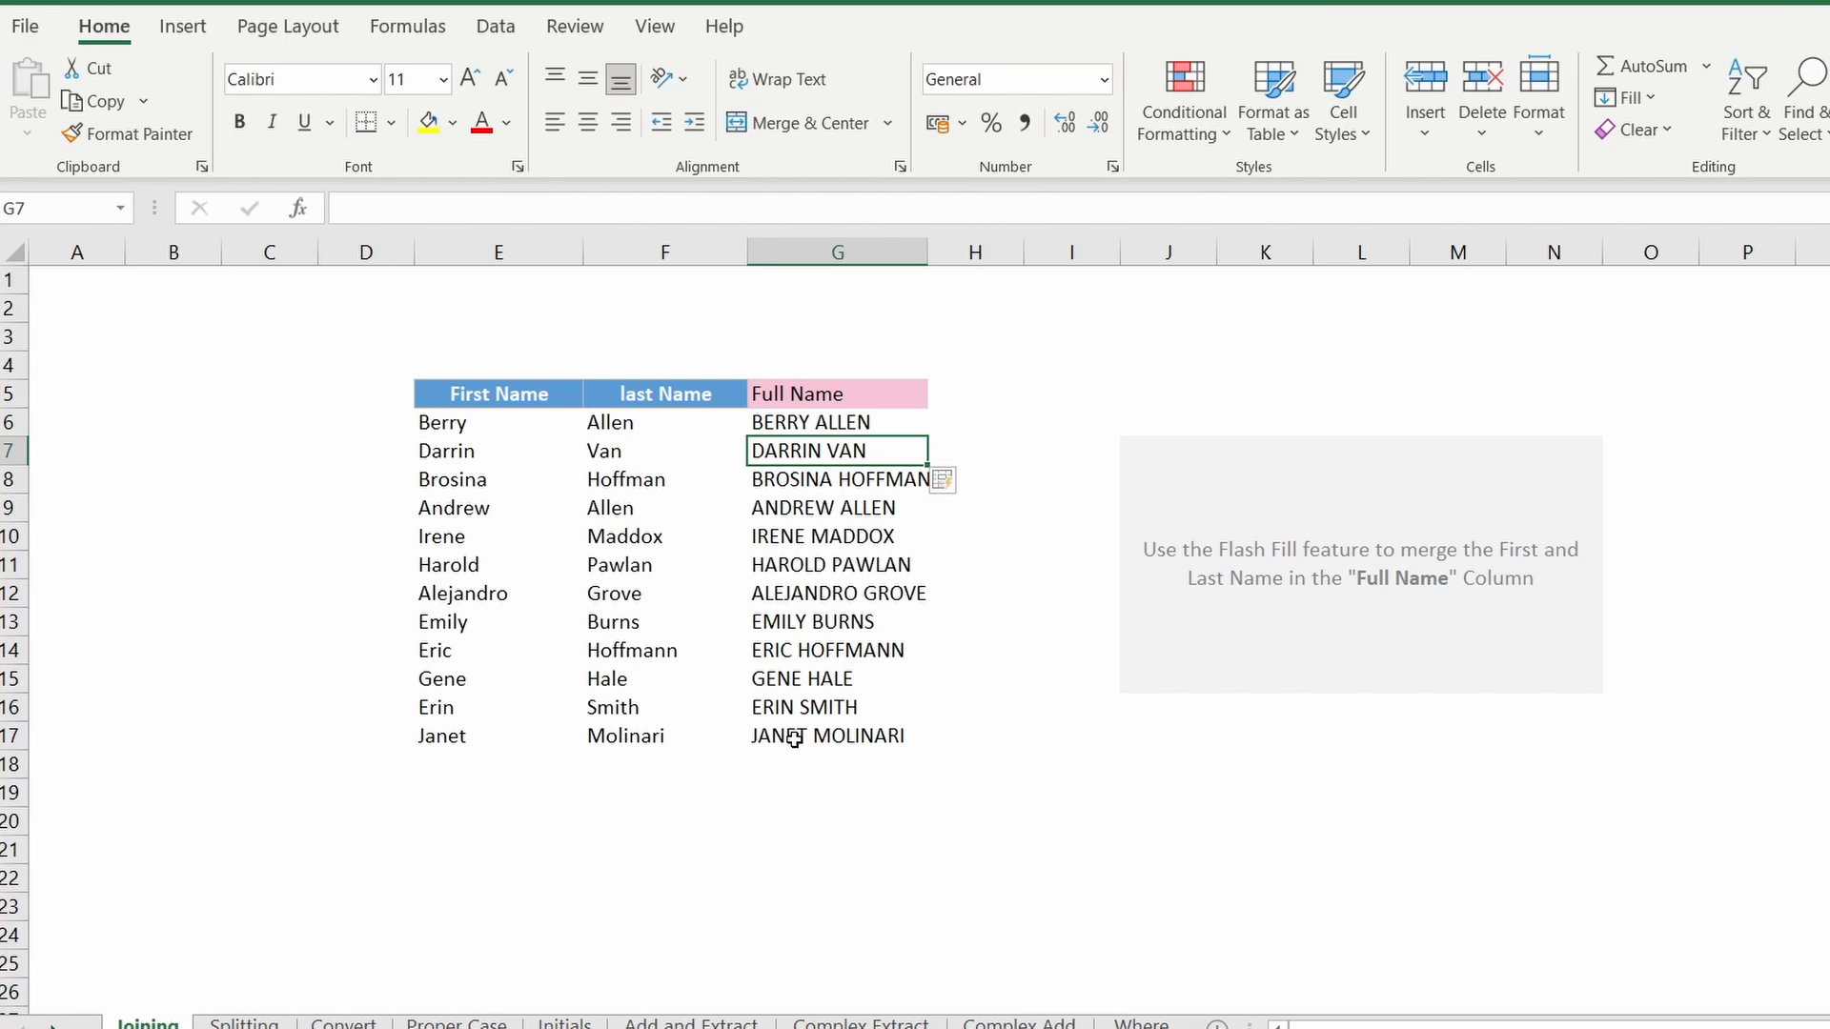
# Step: Clear the capitalised Full Name cells again
pyautogui.moveTo(794, 738); pyautogui.dragTo(758, 414)
pyautogui.press('Delete')
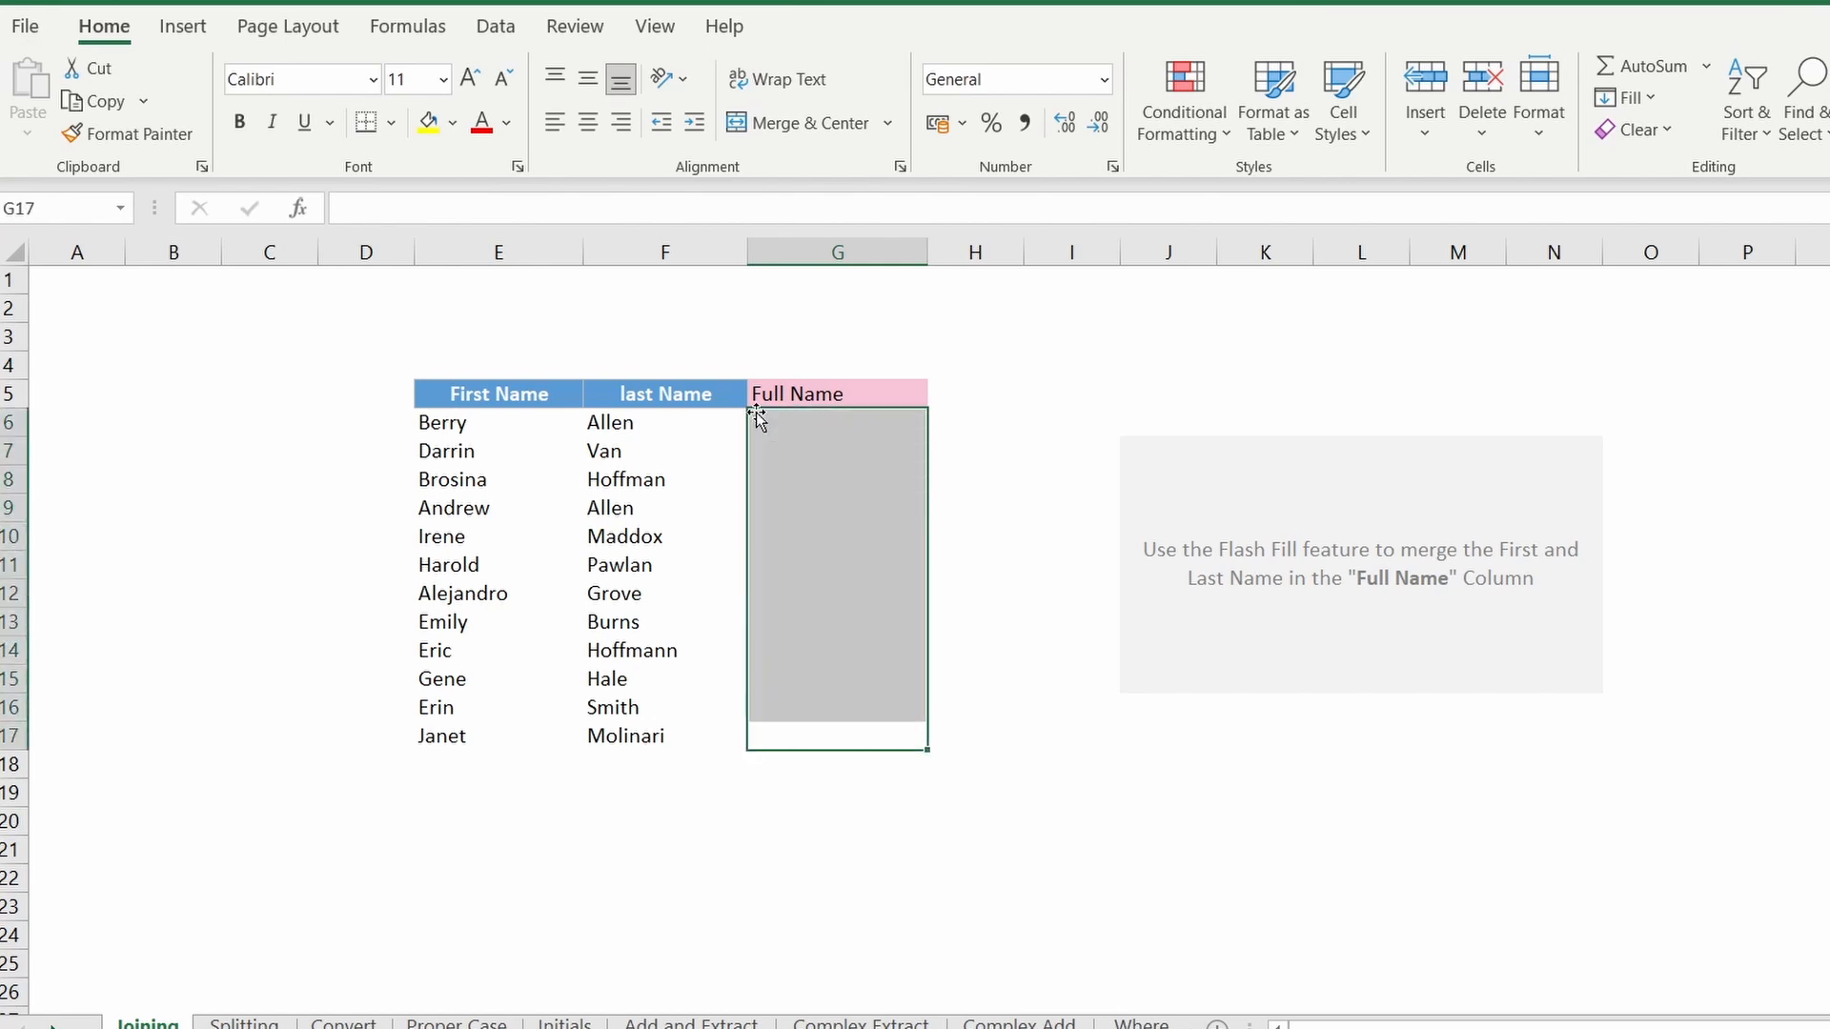
pyautogui.click(762, 423)
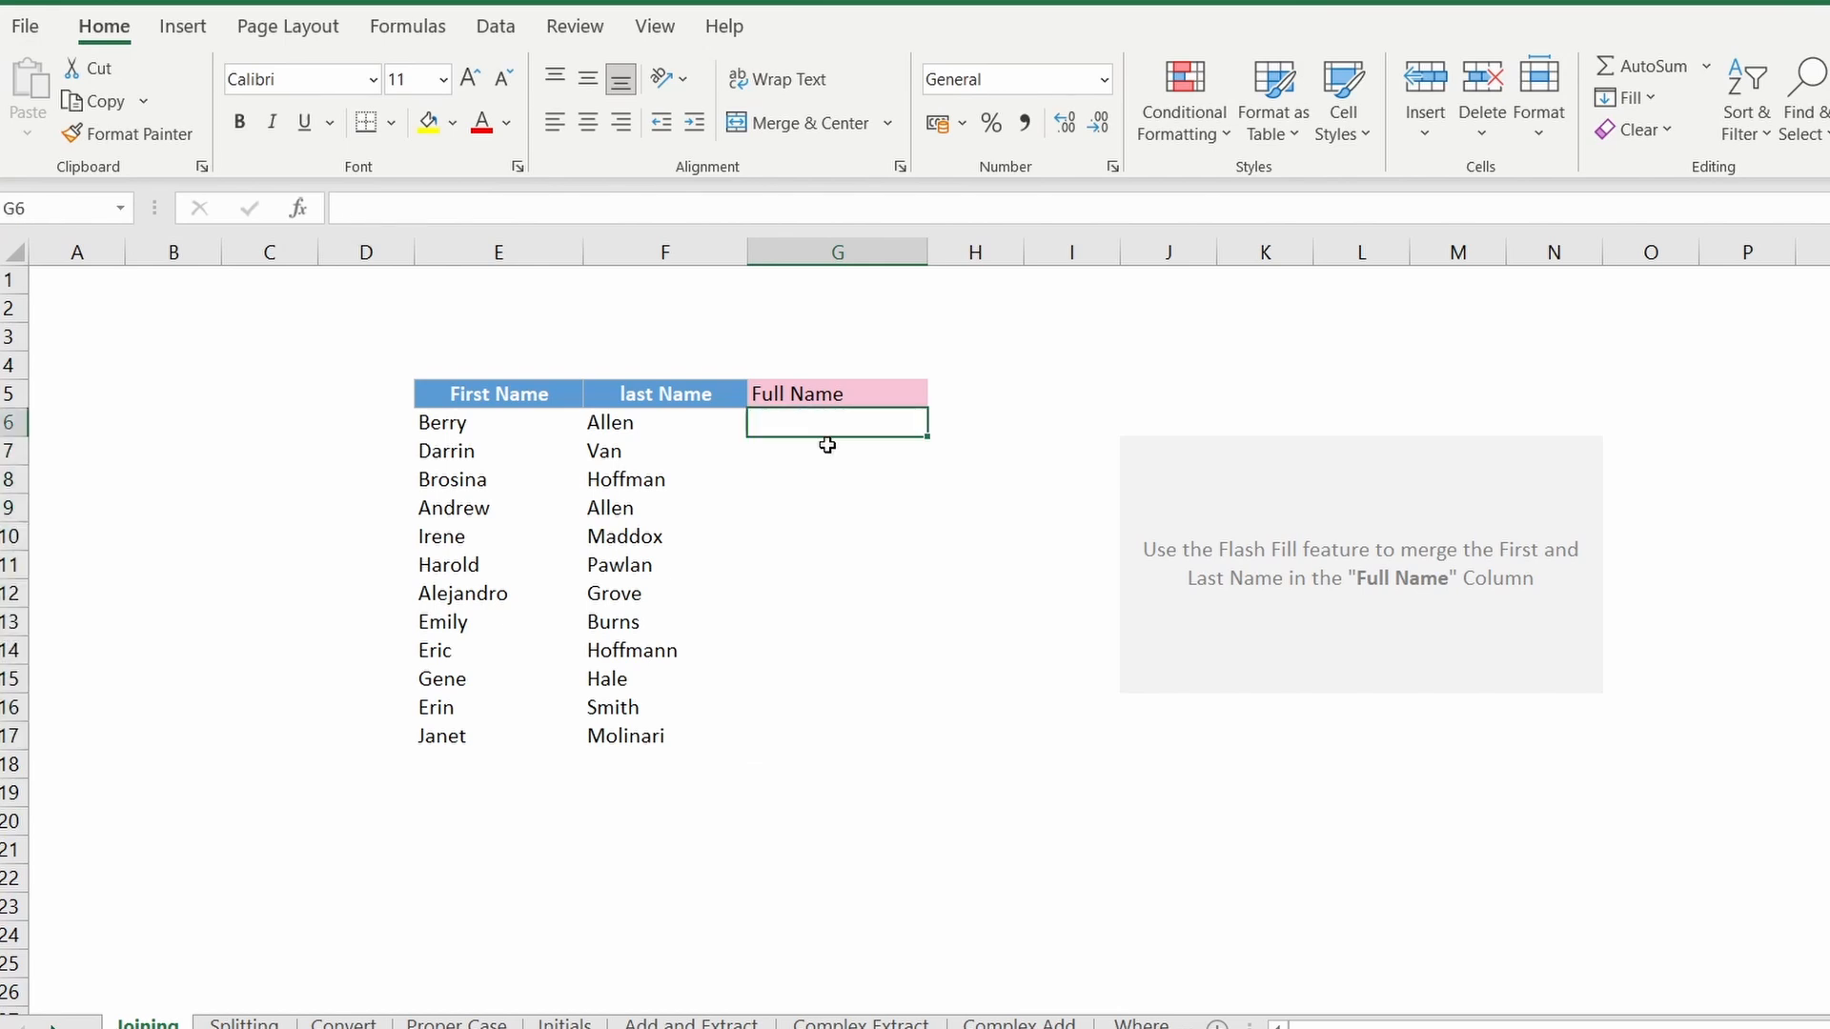
pyautogui.write('berry all')
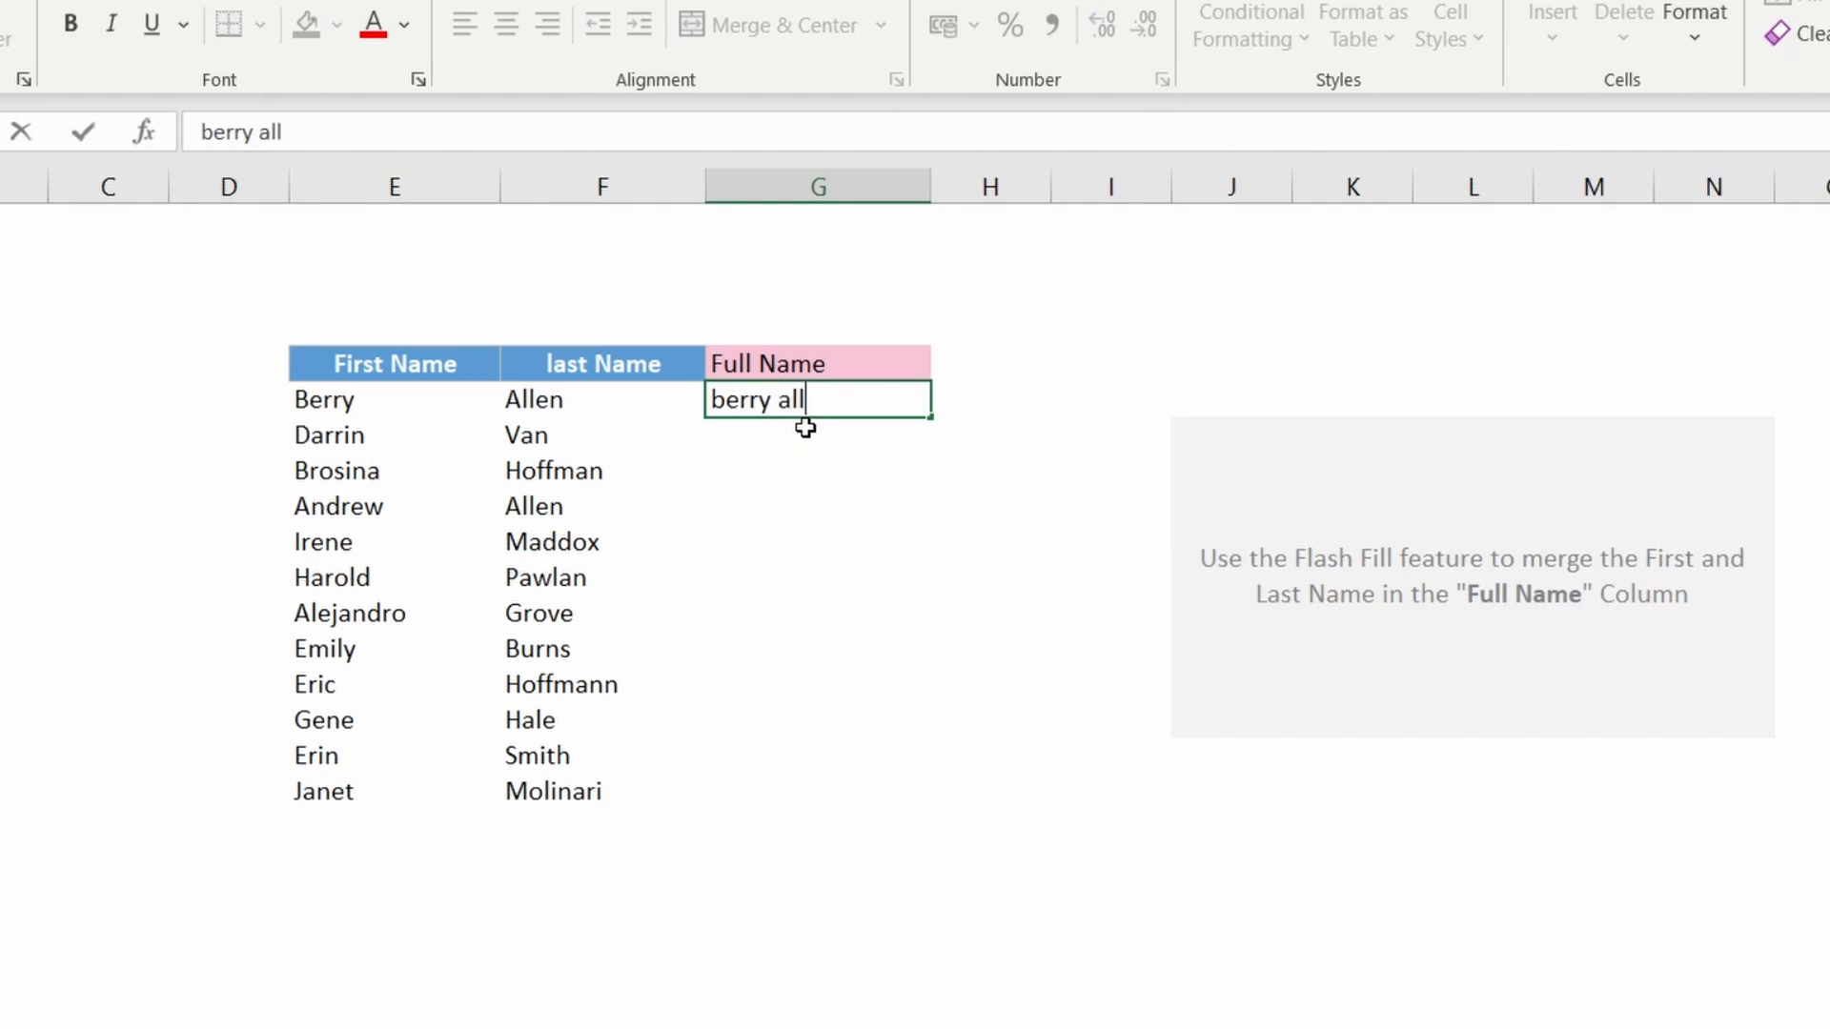
pyautogui.write('en')
pyautogui.press('Return')
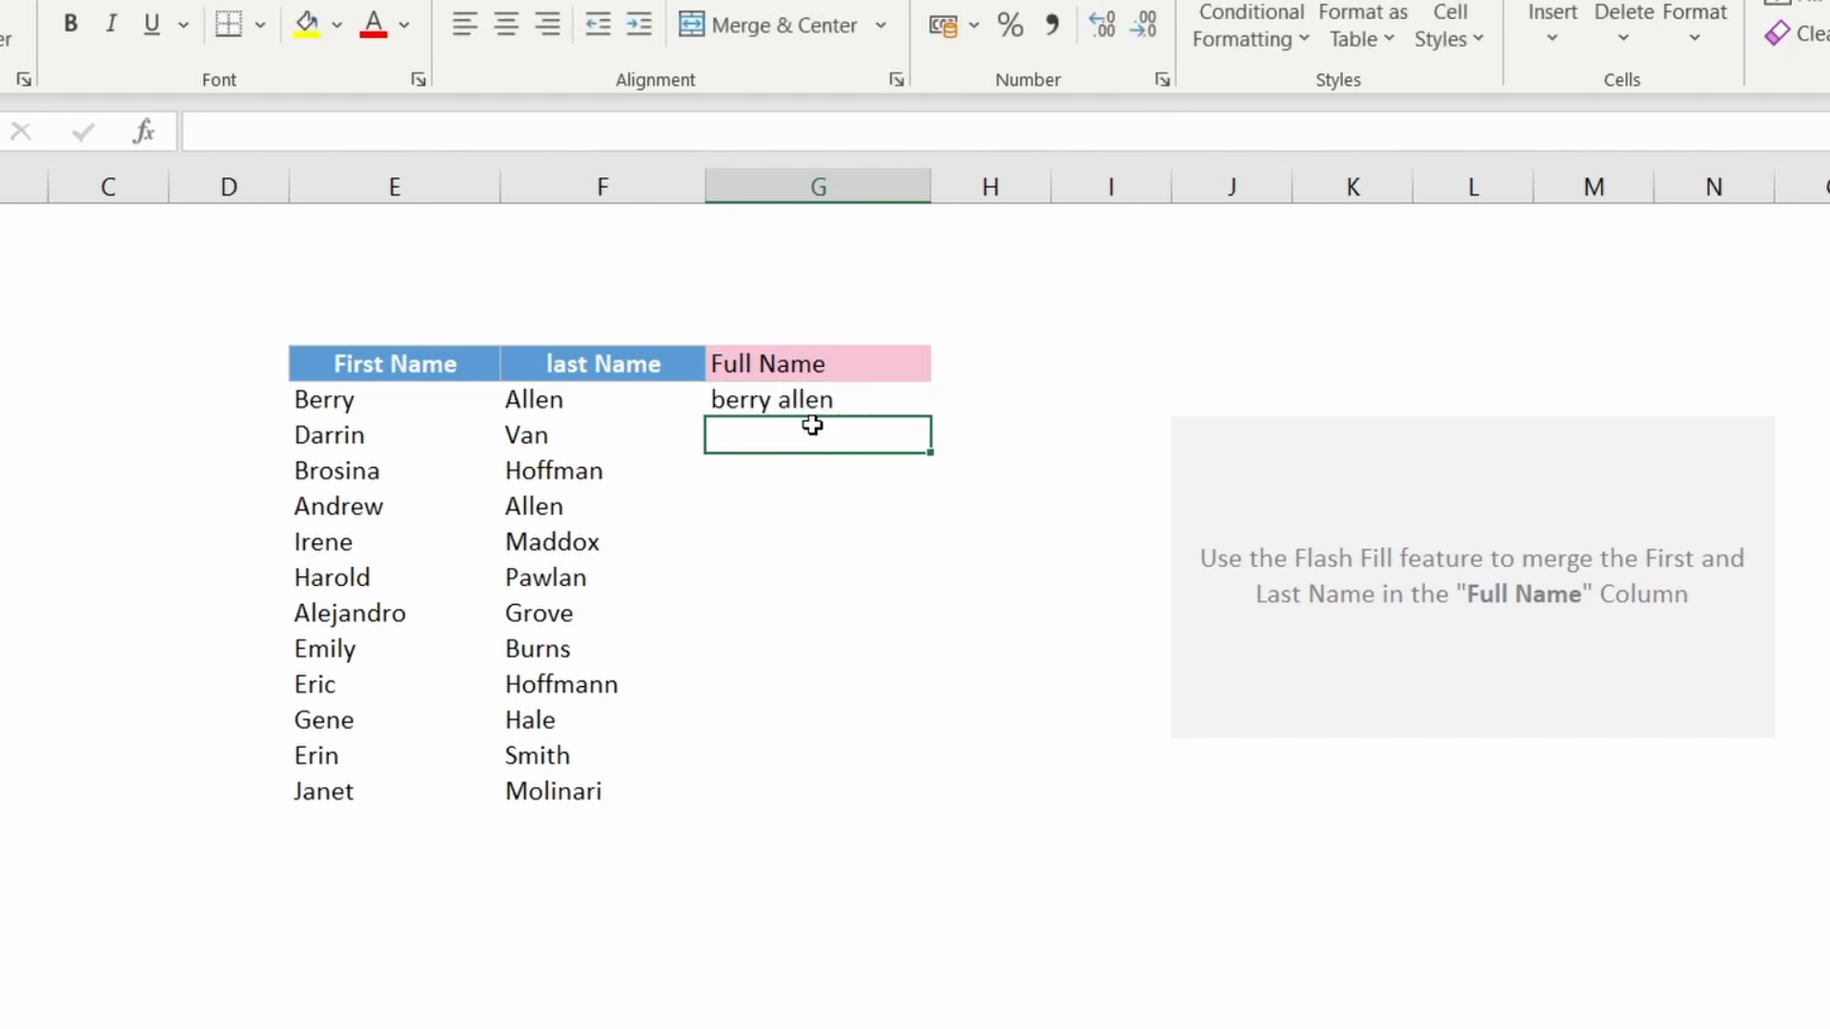
pyautogui.press('Return')
pyautogui.click(1014, 654)
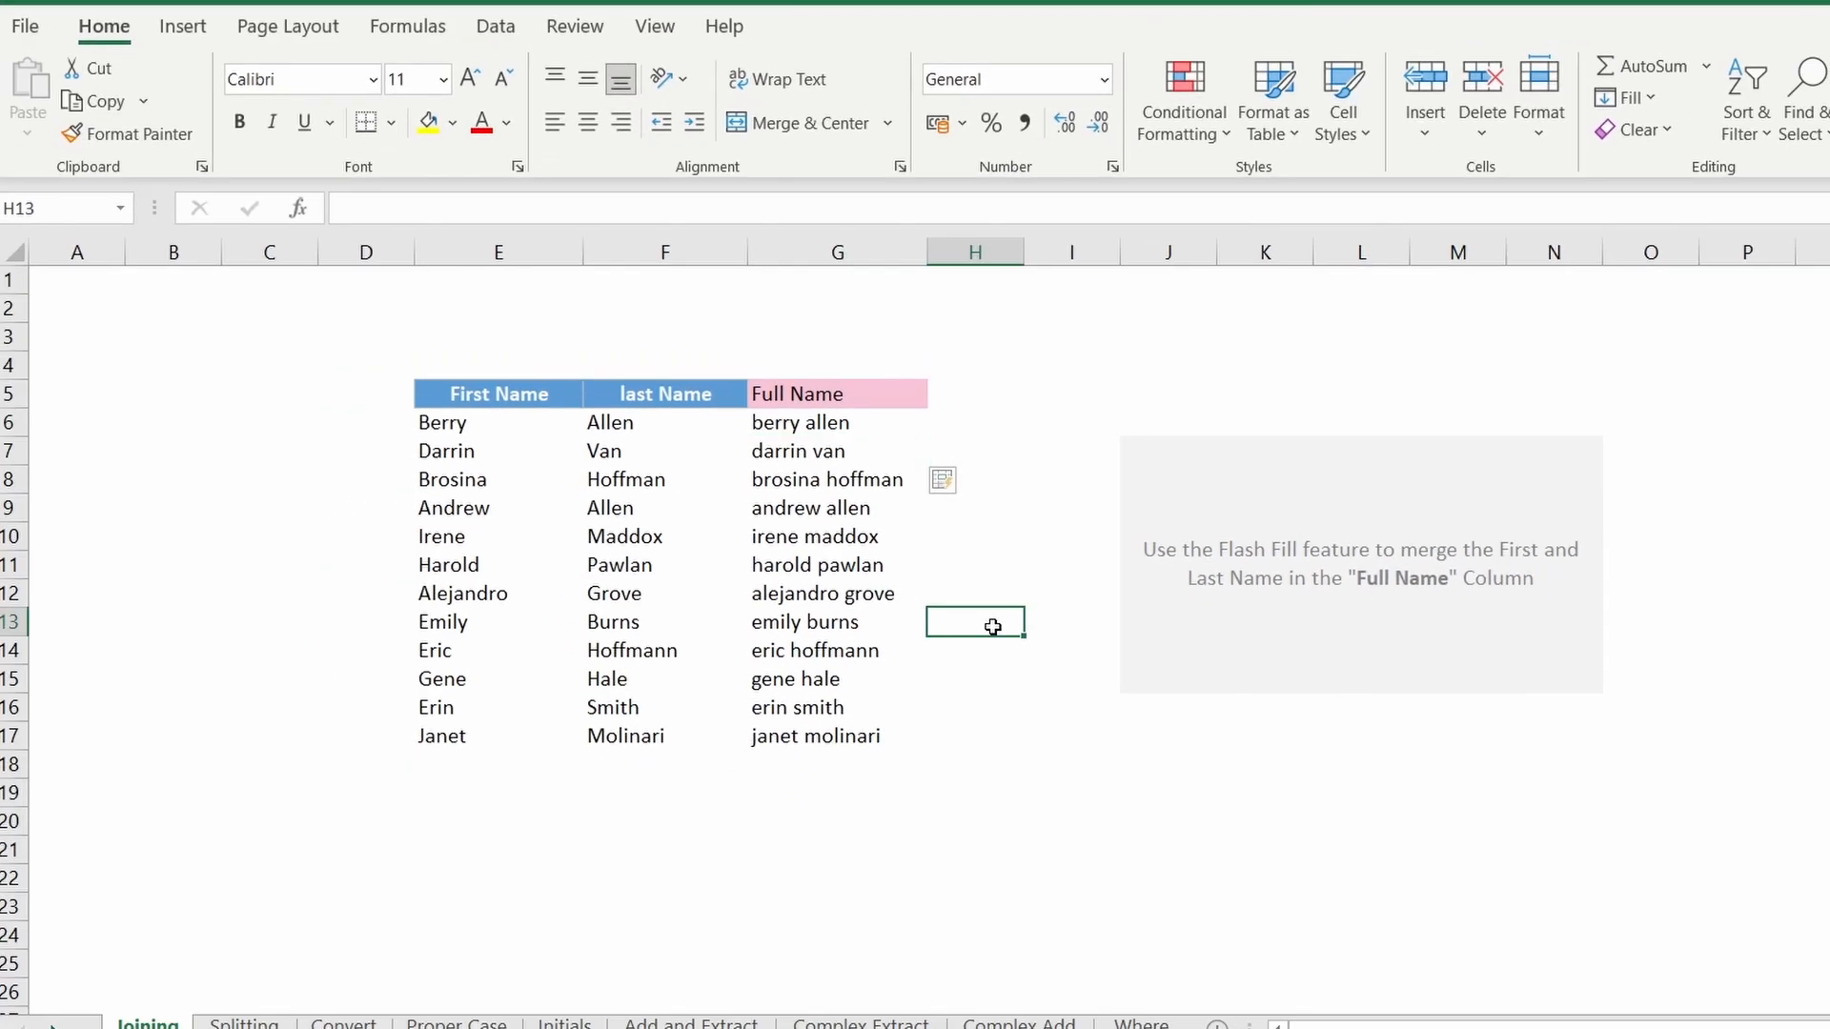
# Step: Switch to the Splitting sheet and examine the Full Name column and empty First Name and Last Name columns
pyautogui.hotkey('ctrl', 'pagedown')
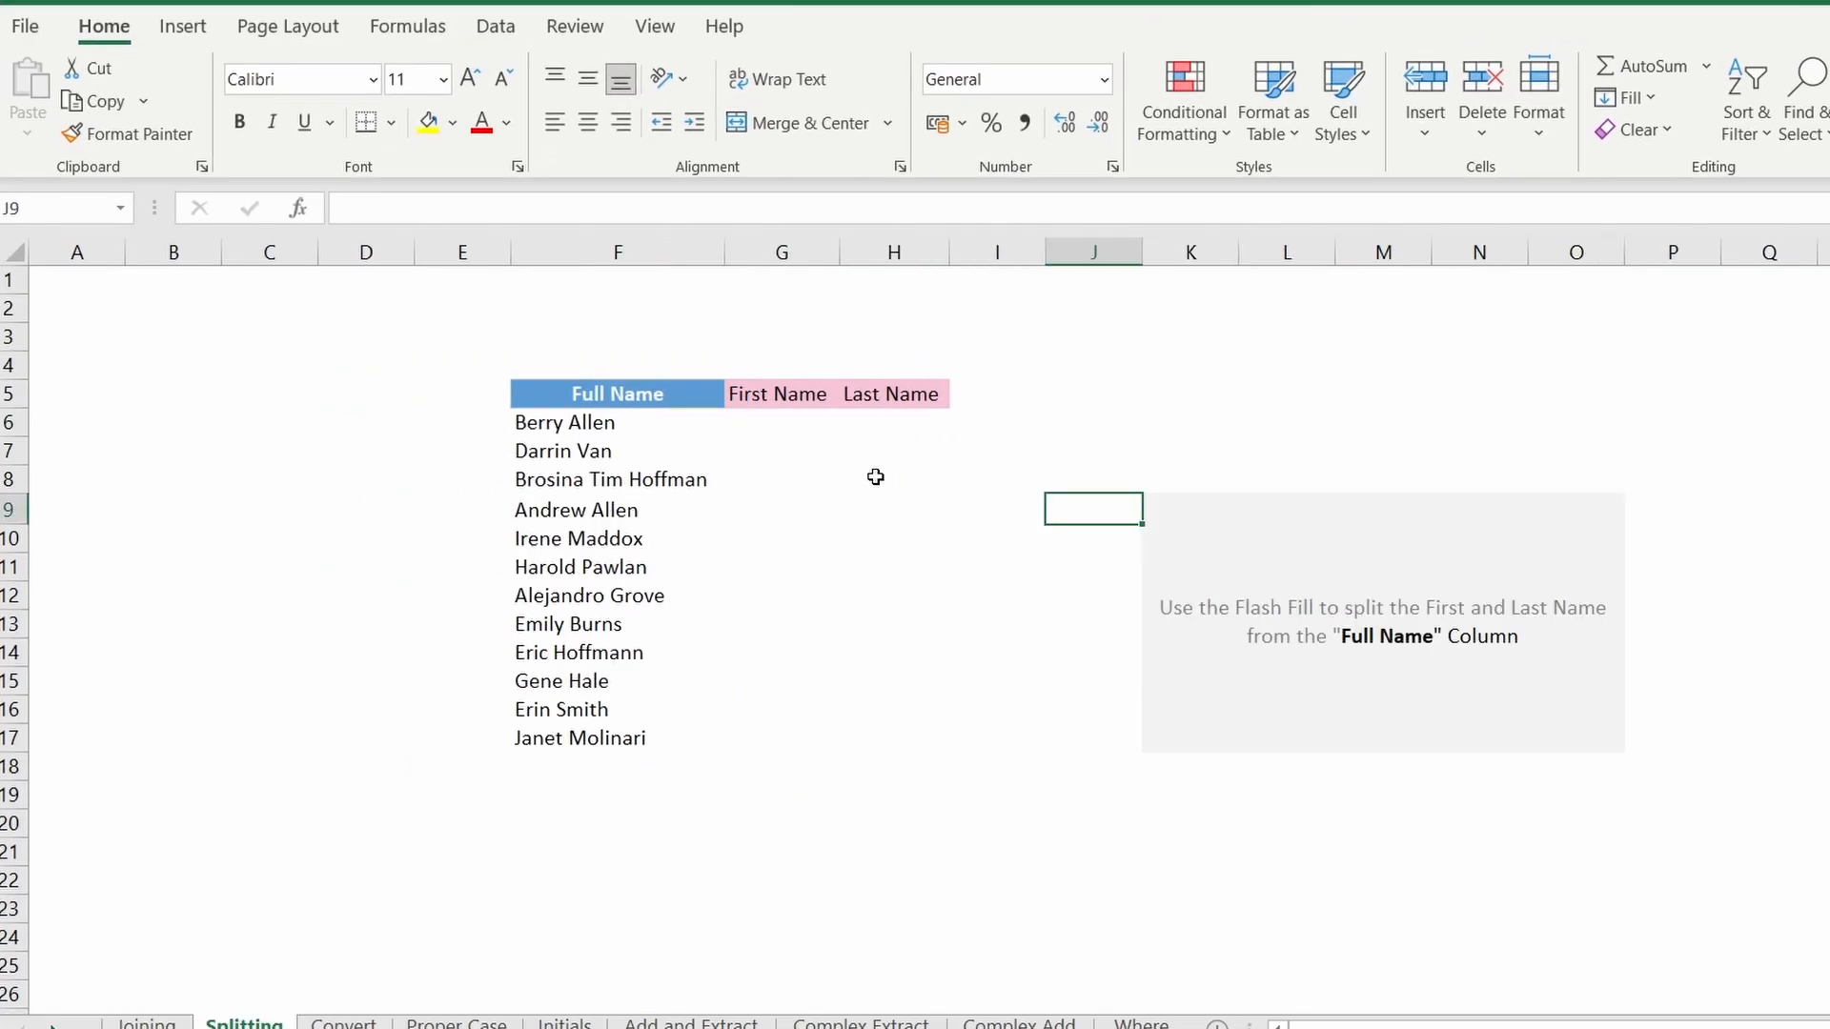
pyautogui.moveTo(553, 422); pyautogui.dragTo(667, 709)
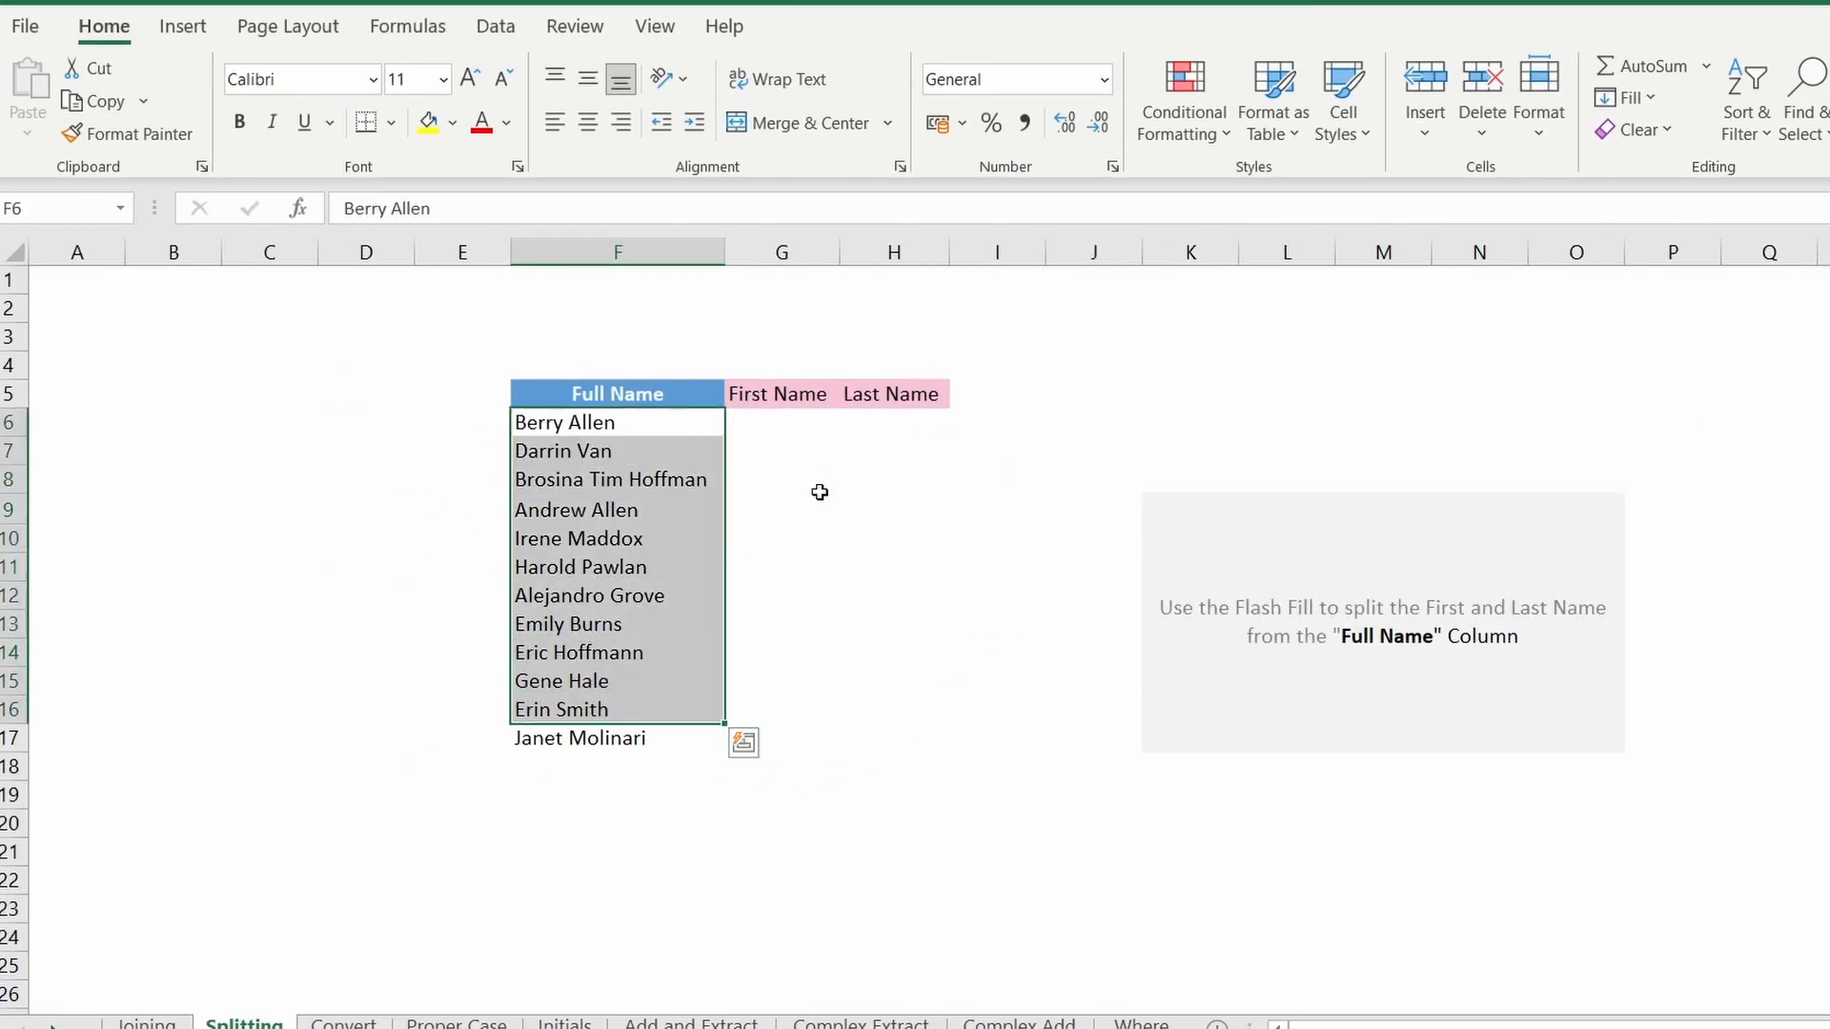
pyautogui.click(784, 429)
pyautogui.click(870, 424)
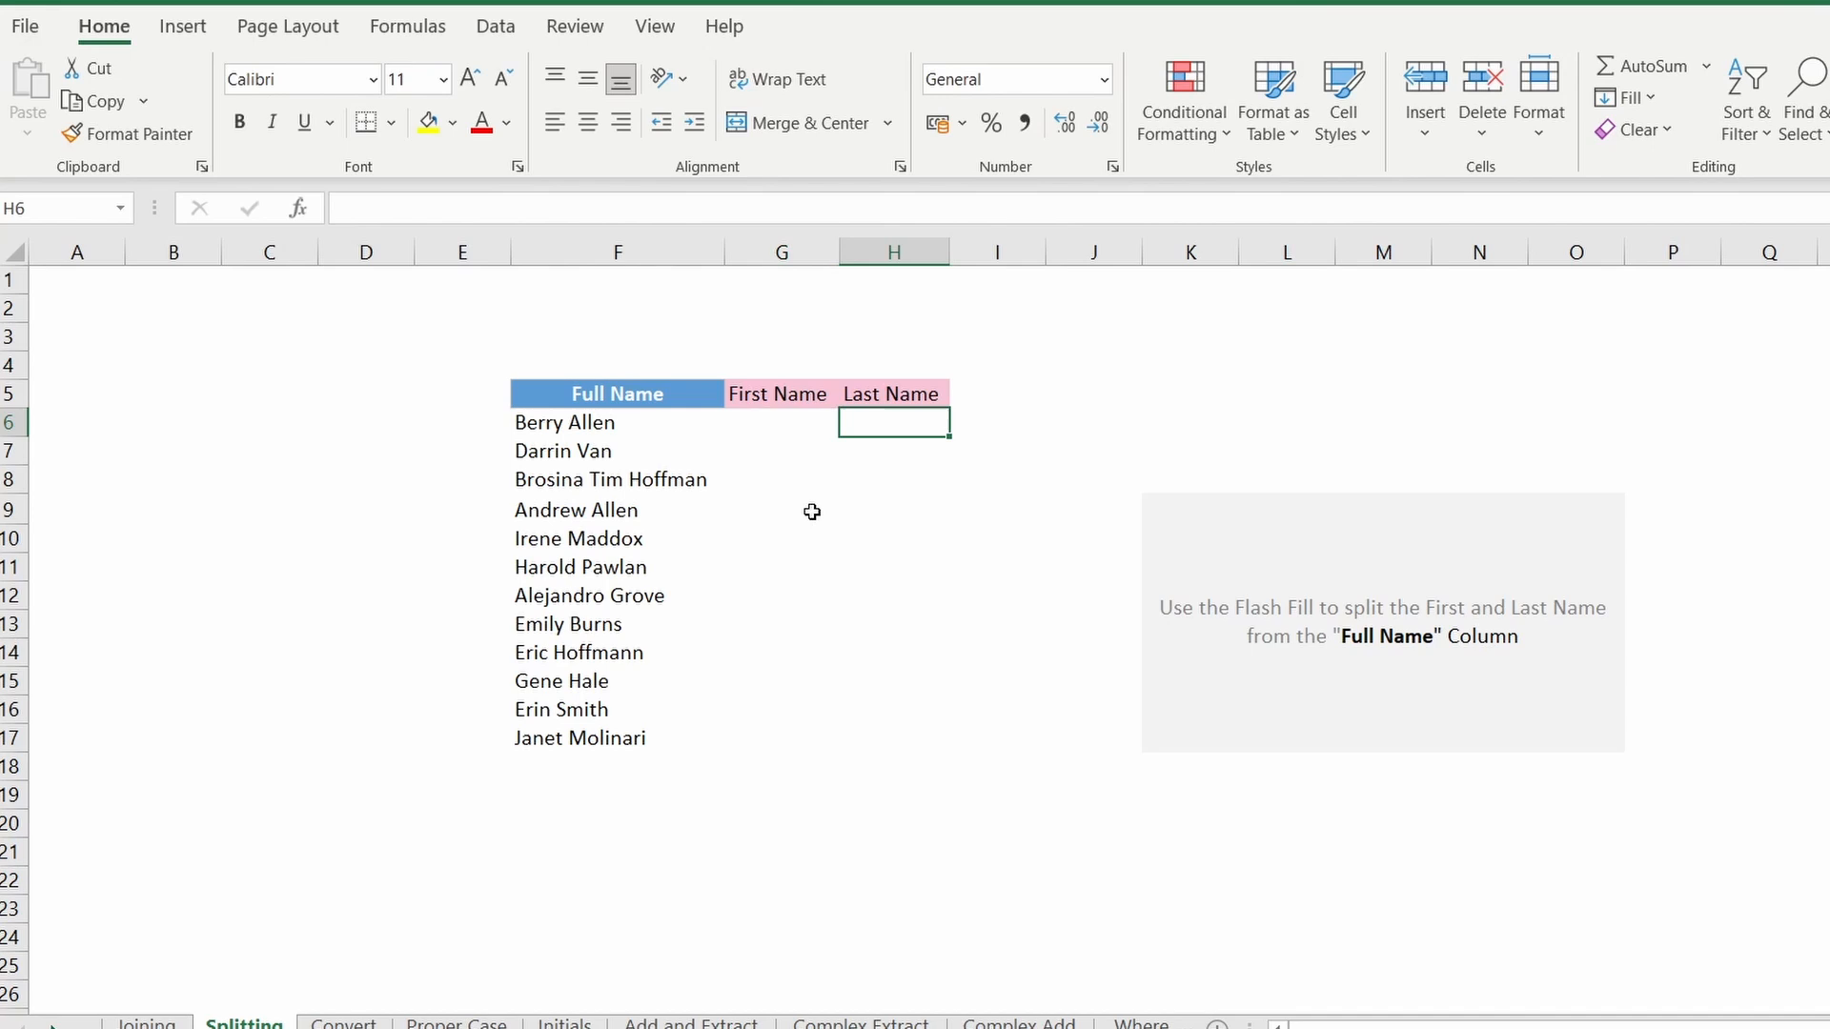
pyautogui.click(770, 431)
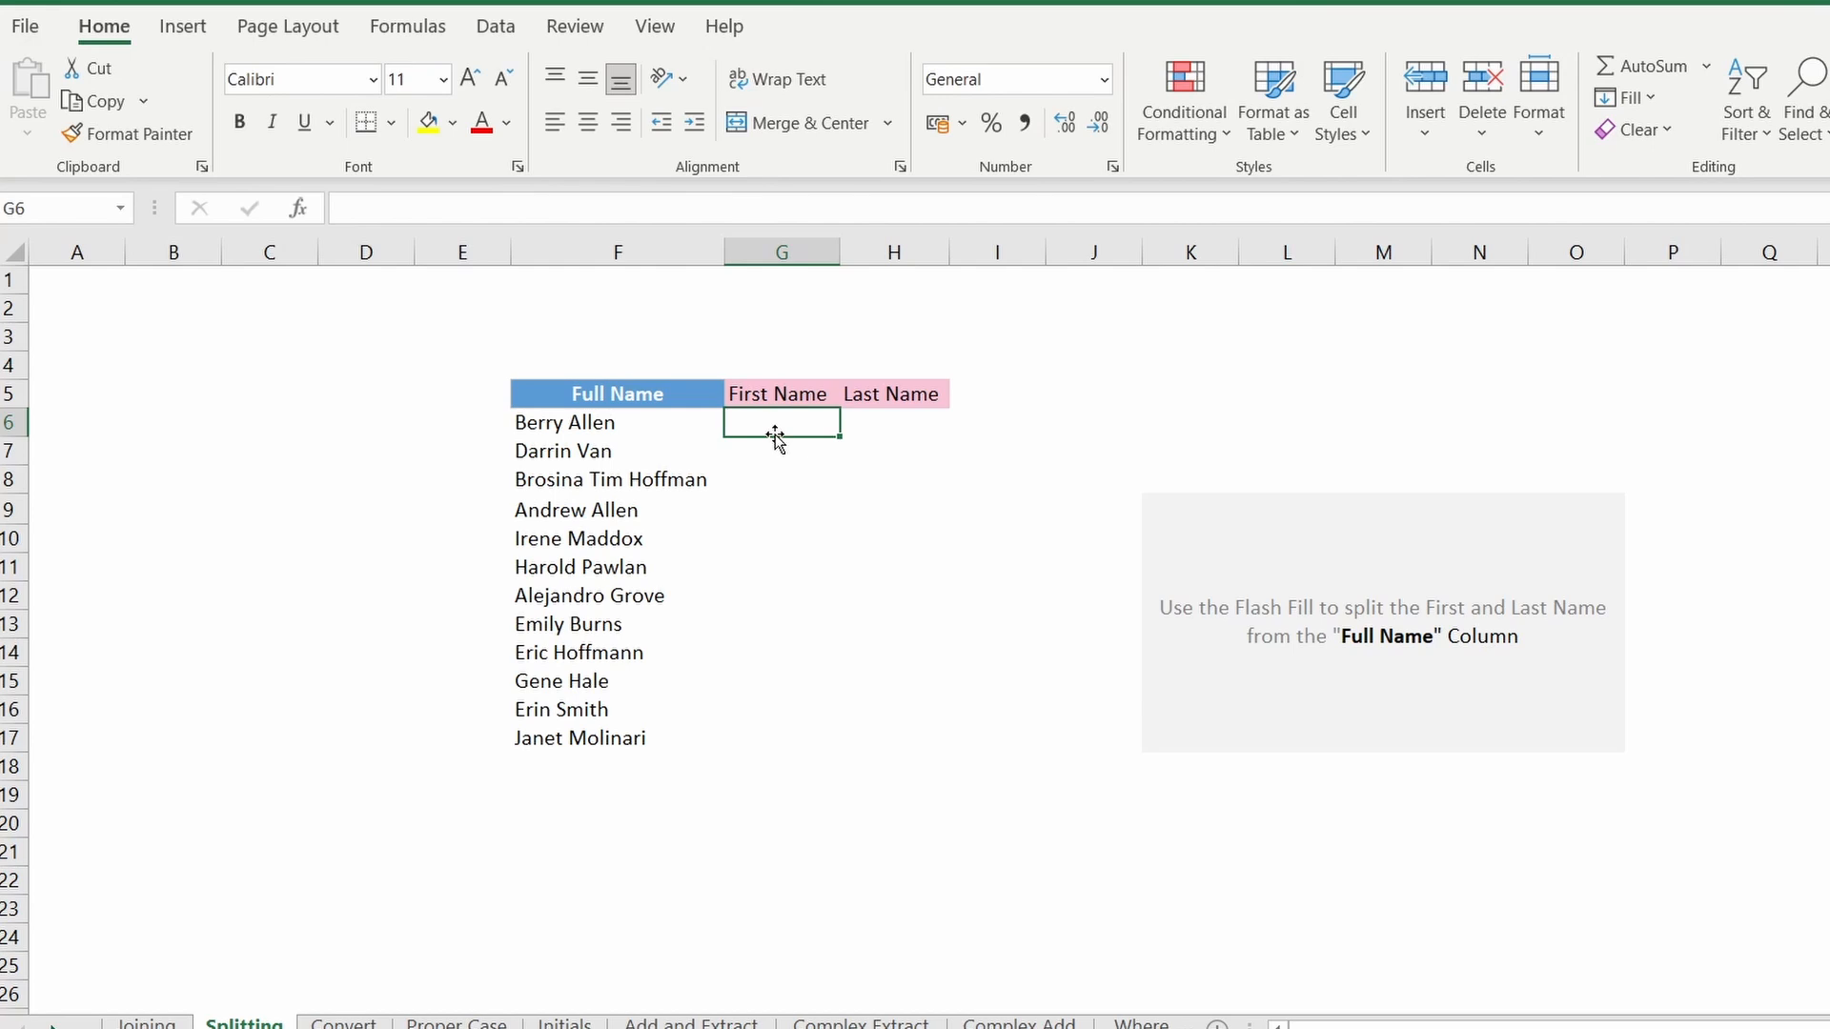
# Step: Enter Berry and Darrin as the first two first names and Flash Fill the First Name column
pyautogui.write('Berry')
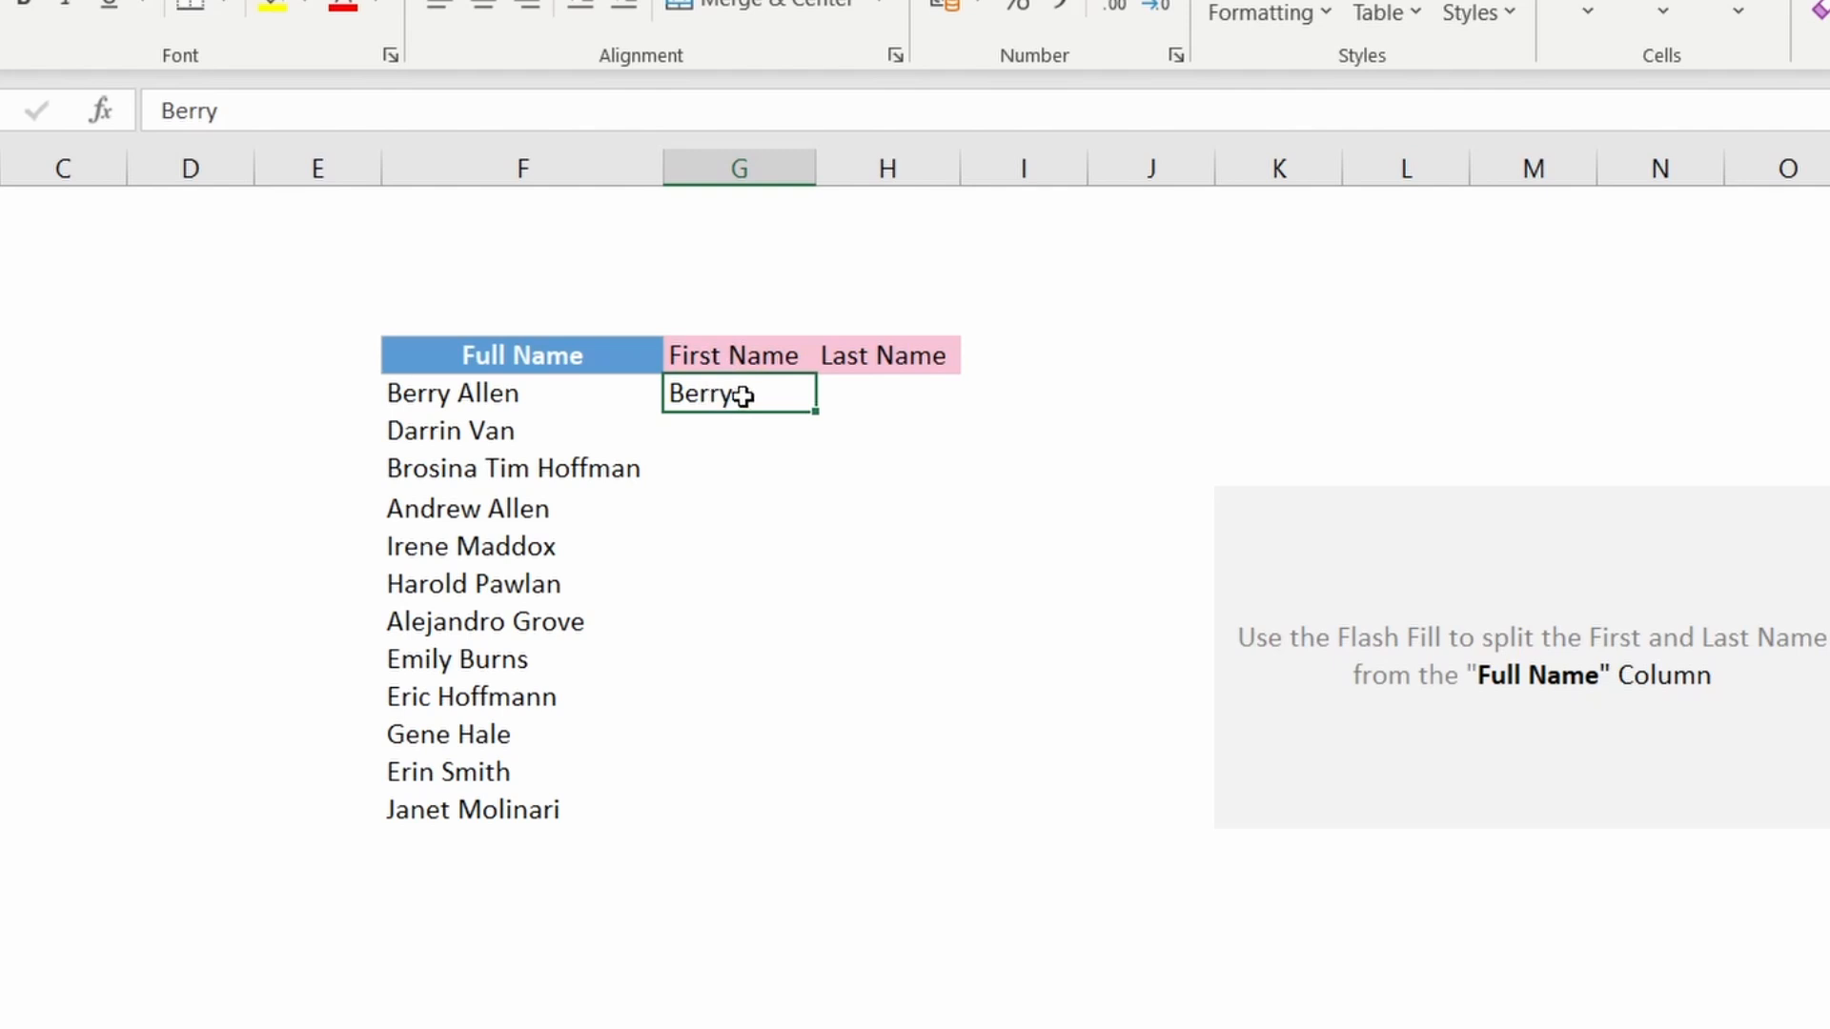
pyautogui.click(704, 437)
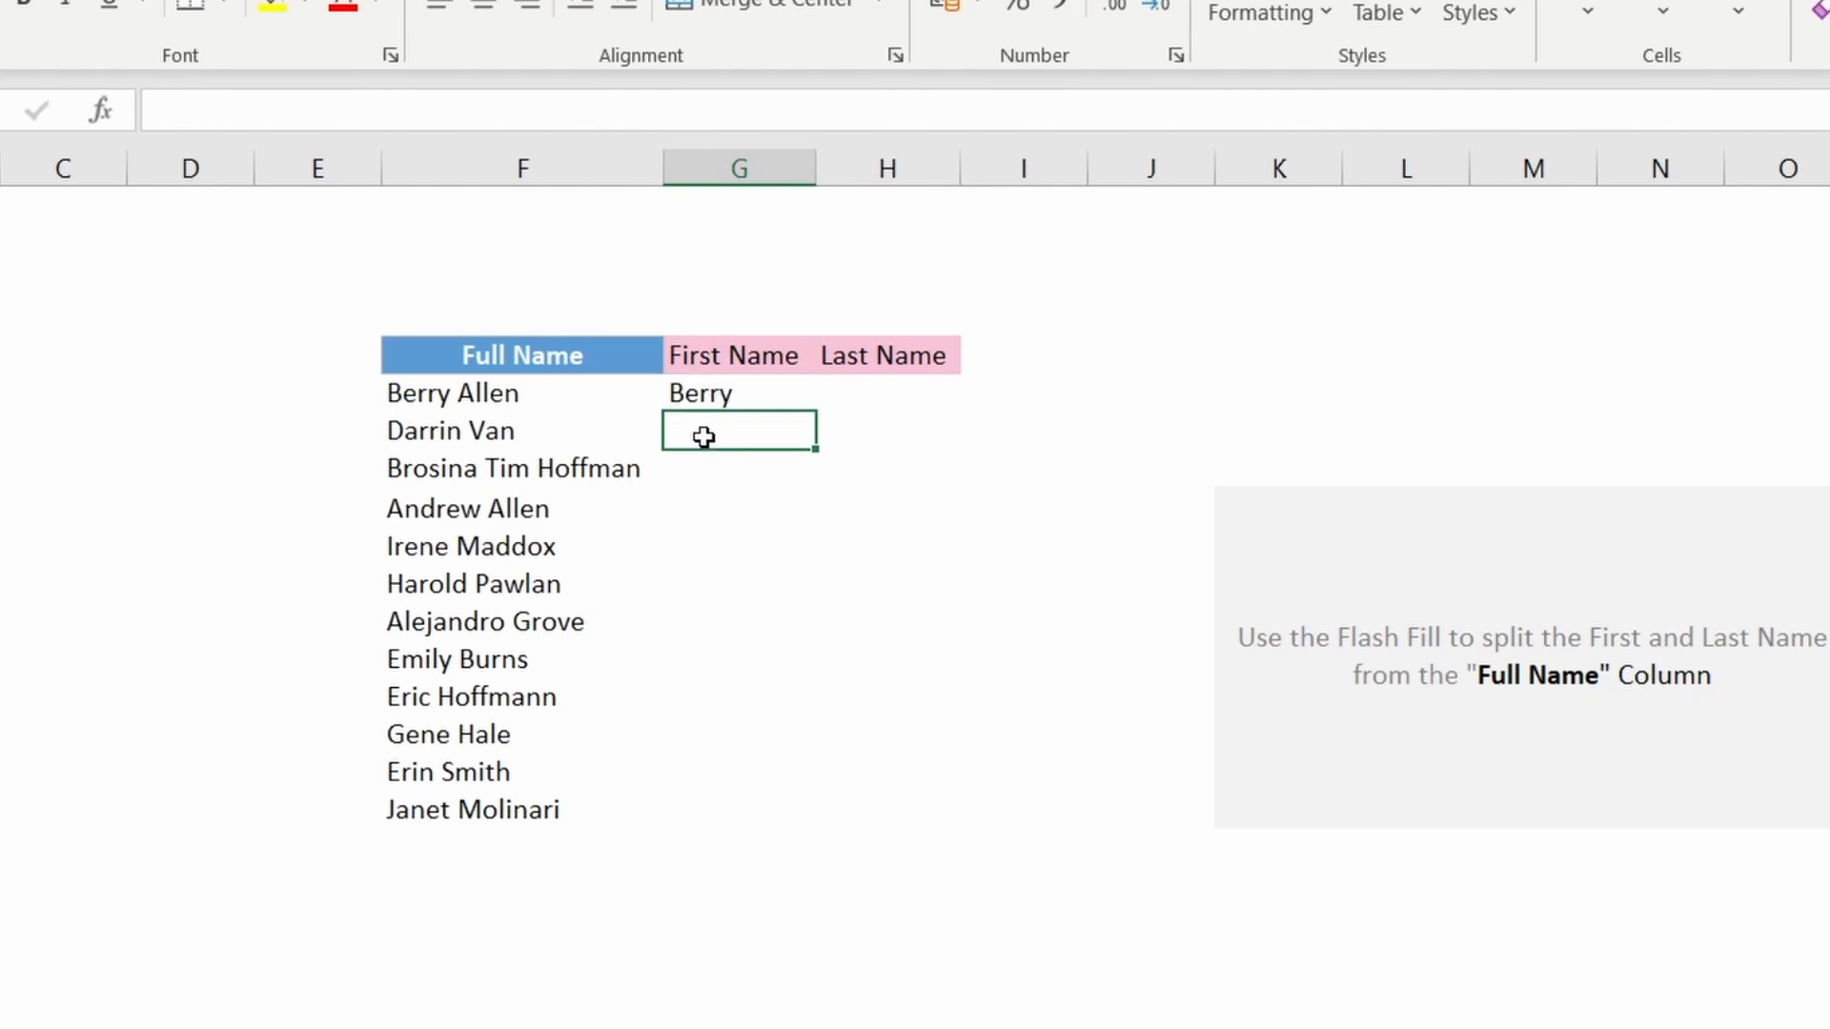
pyautogui.write('Darrin')
pyautogui.hotkey('ctrl', 'e')
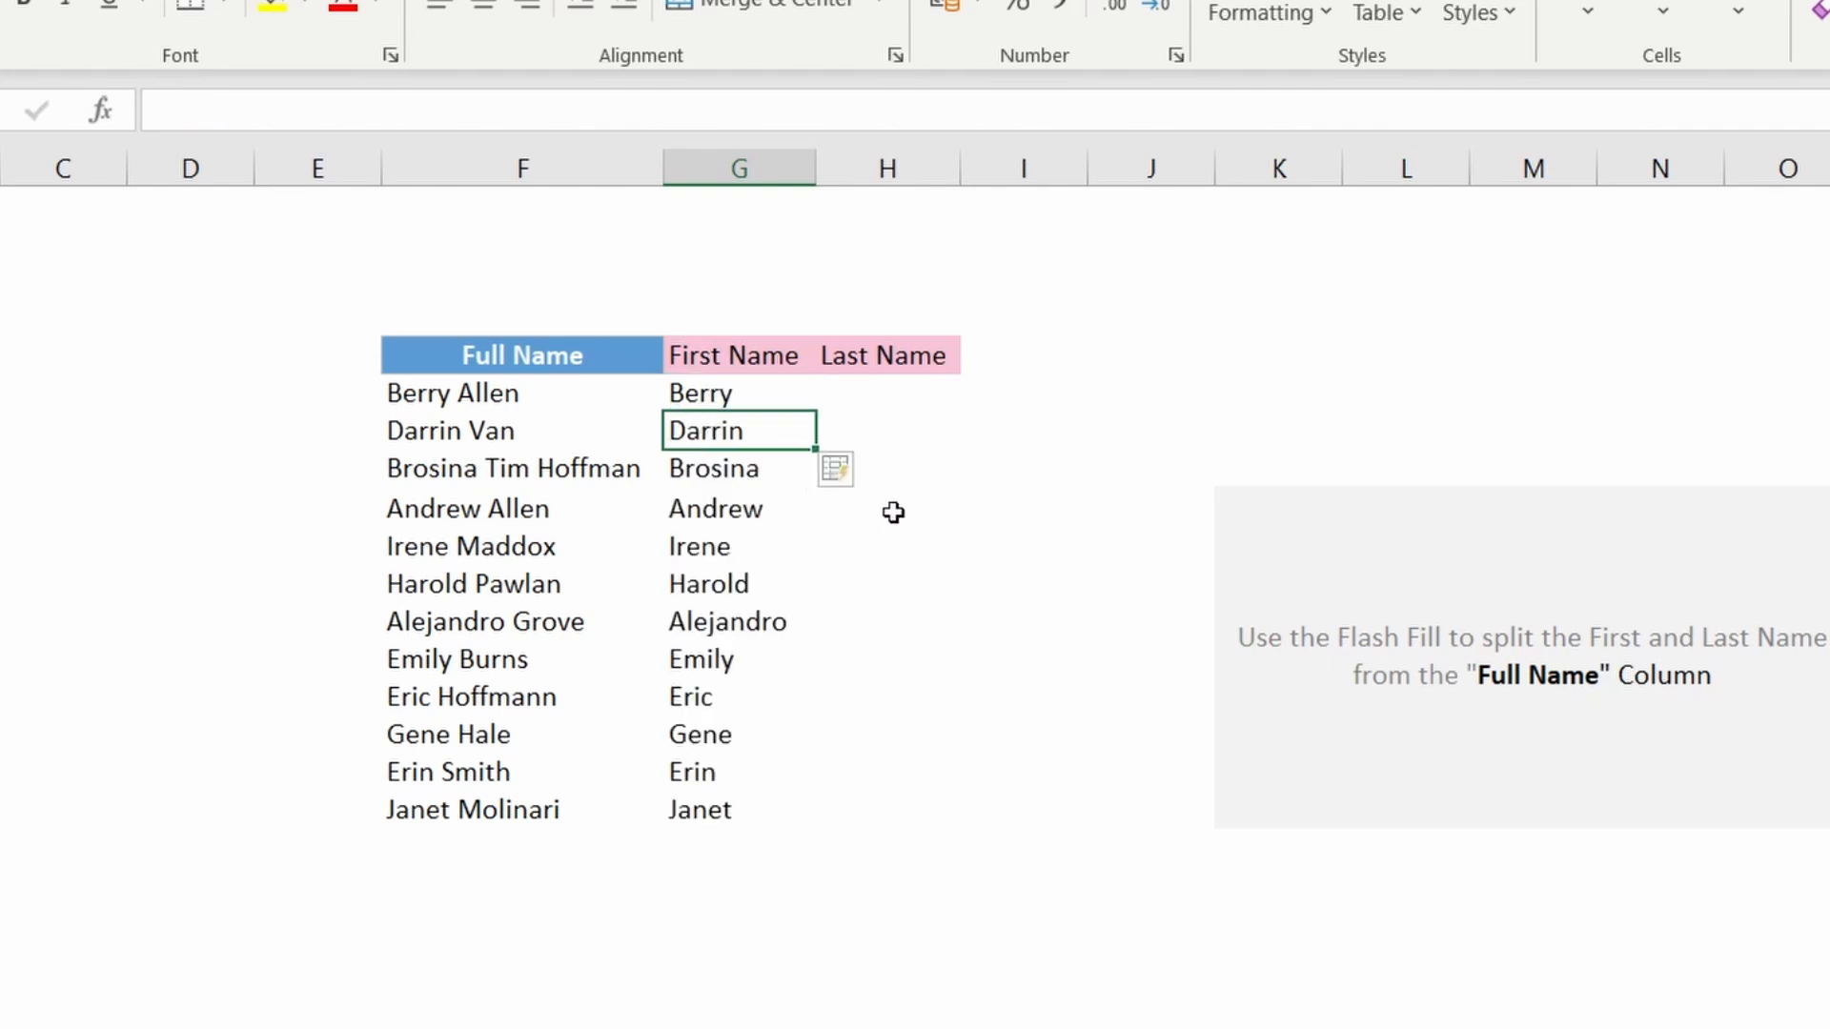
pyautogui.click(1017, 507)
# Step: Enter Allen in the first Last Name cell and Flash Fill the Last Name column
pyautogui.click(866, 405)
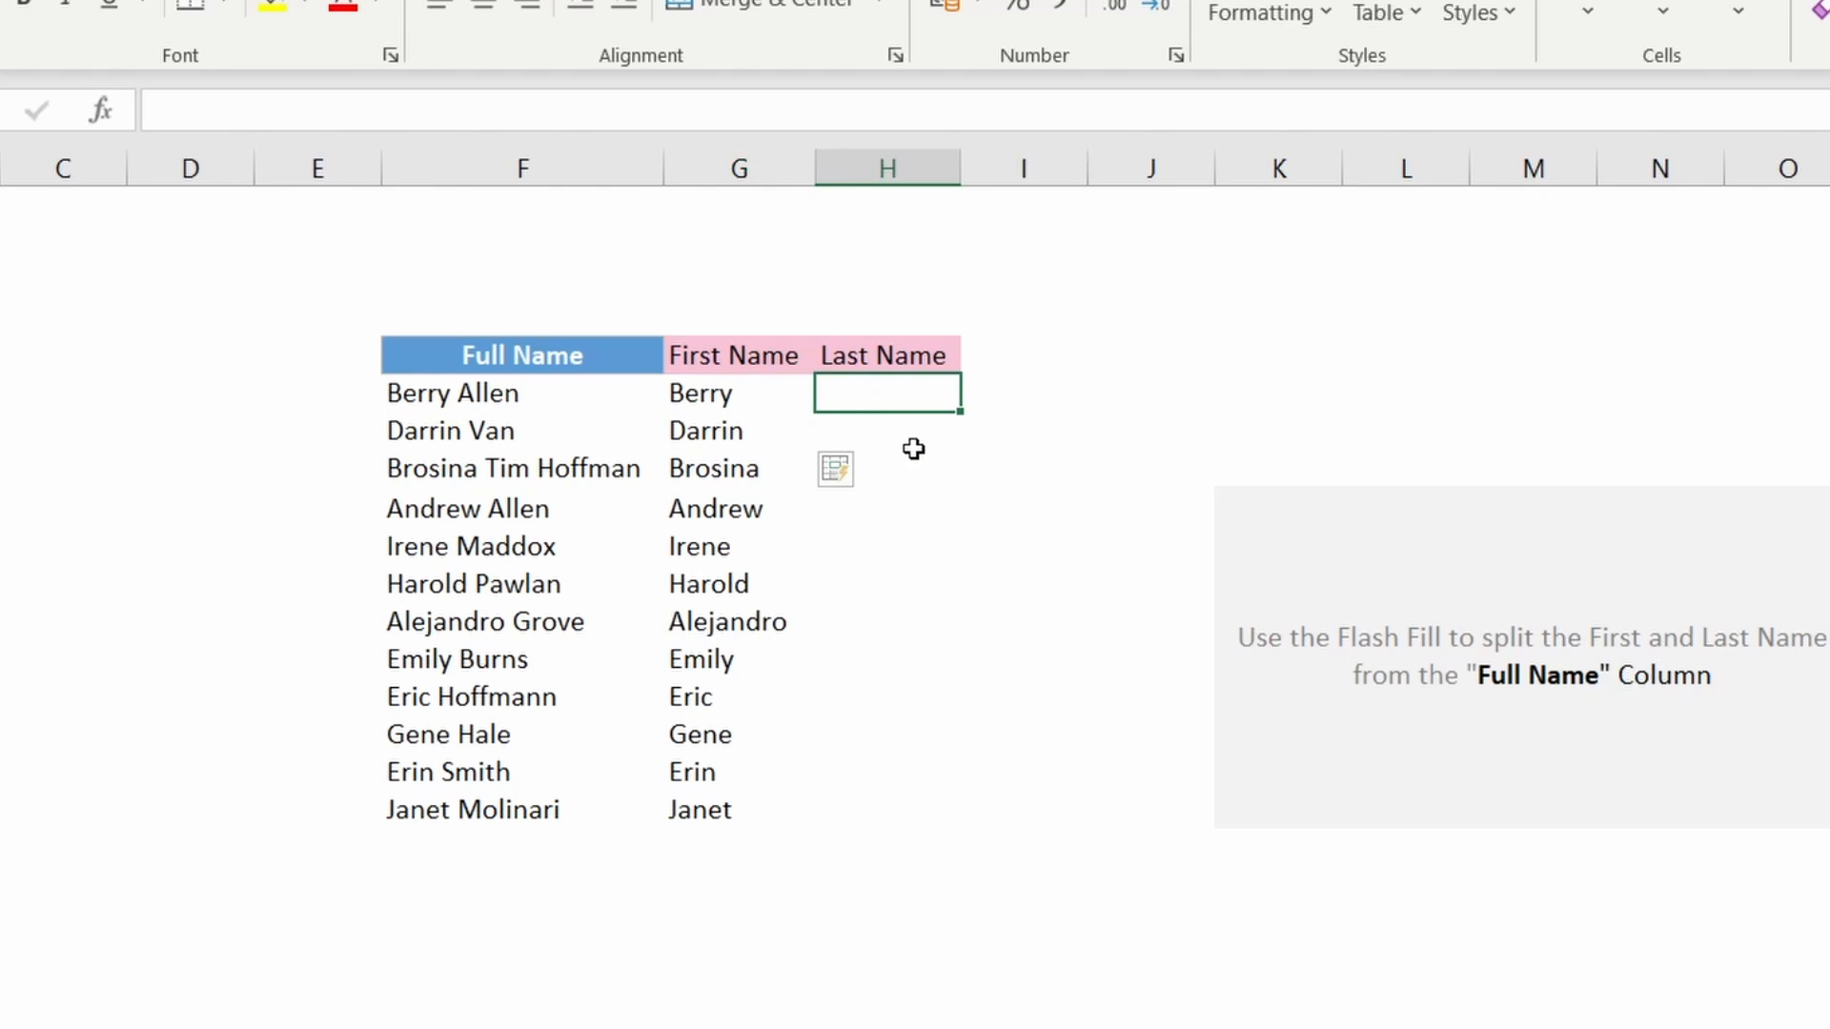
pyautogui.write('A')
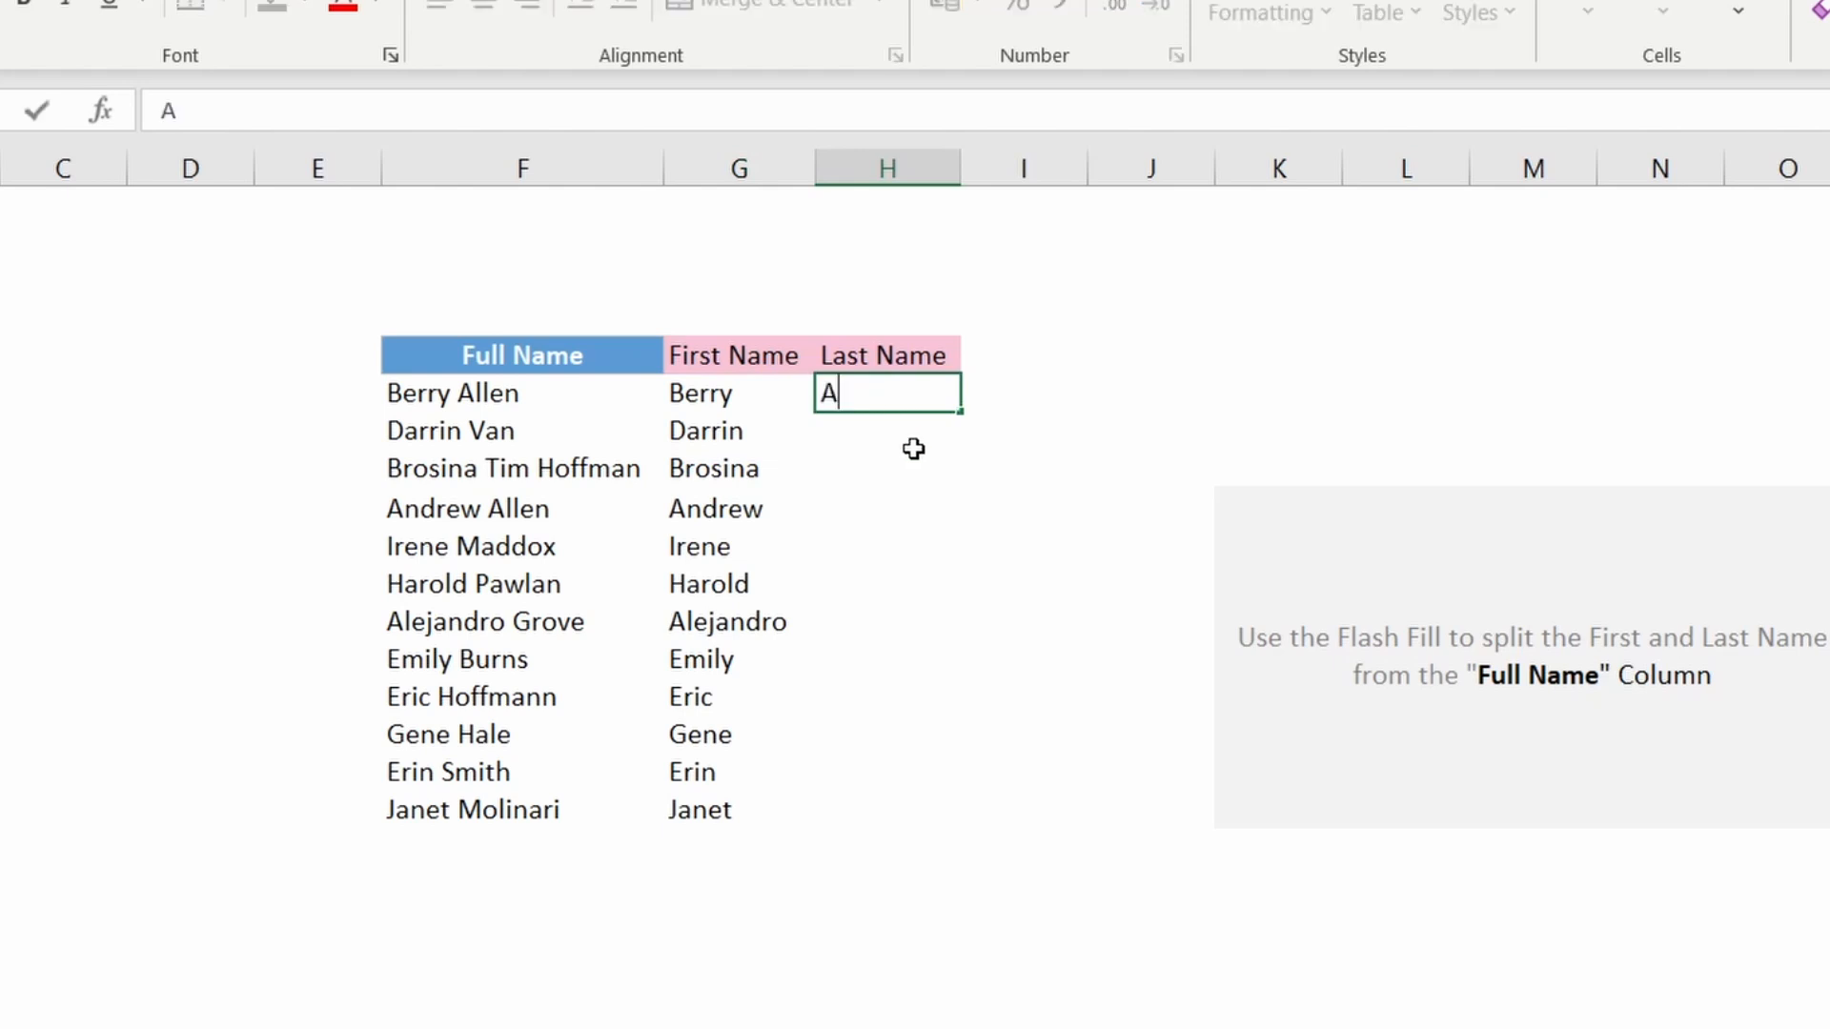
pyautogui.write('llen')
pyautogui.press('Return')
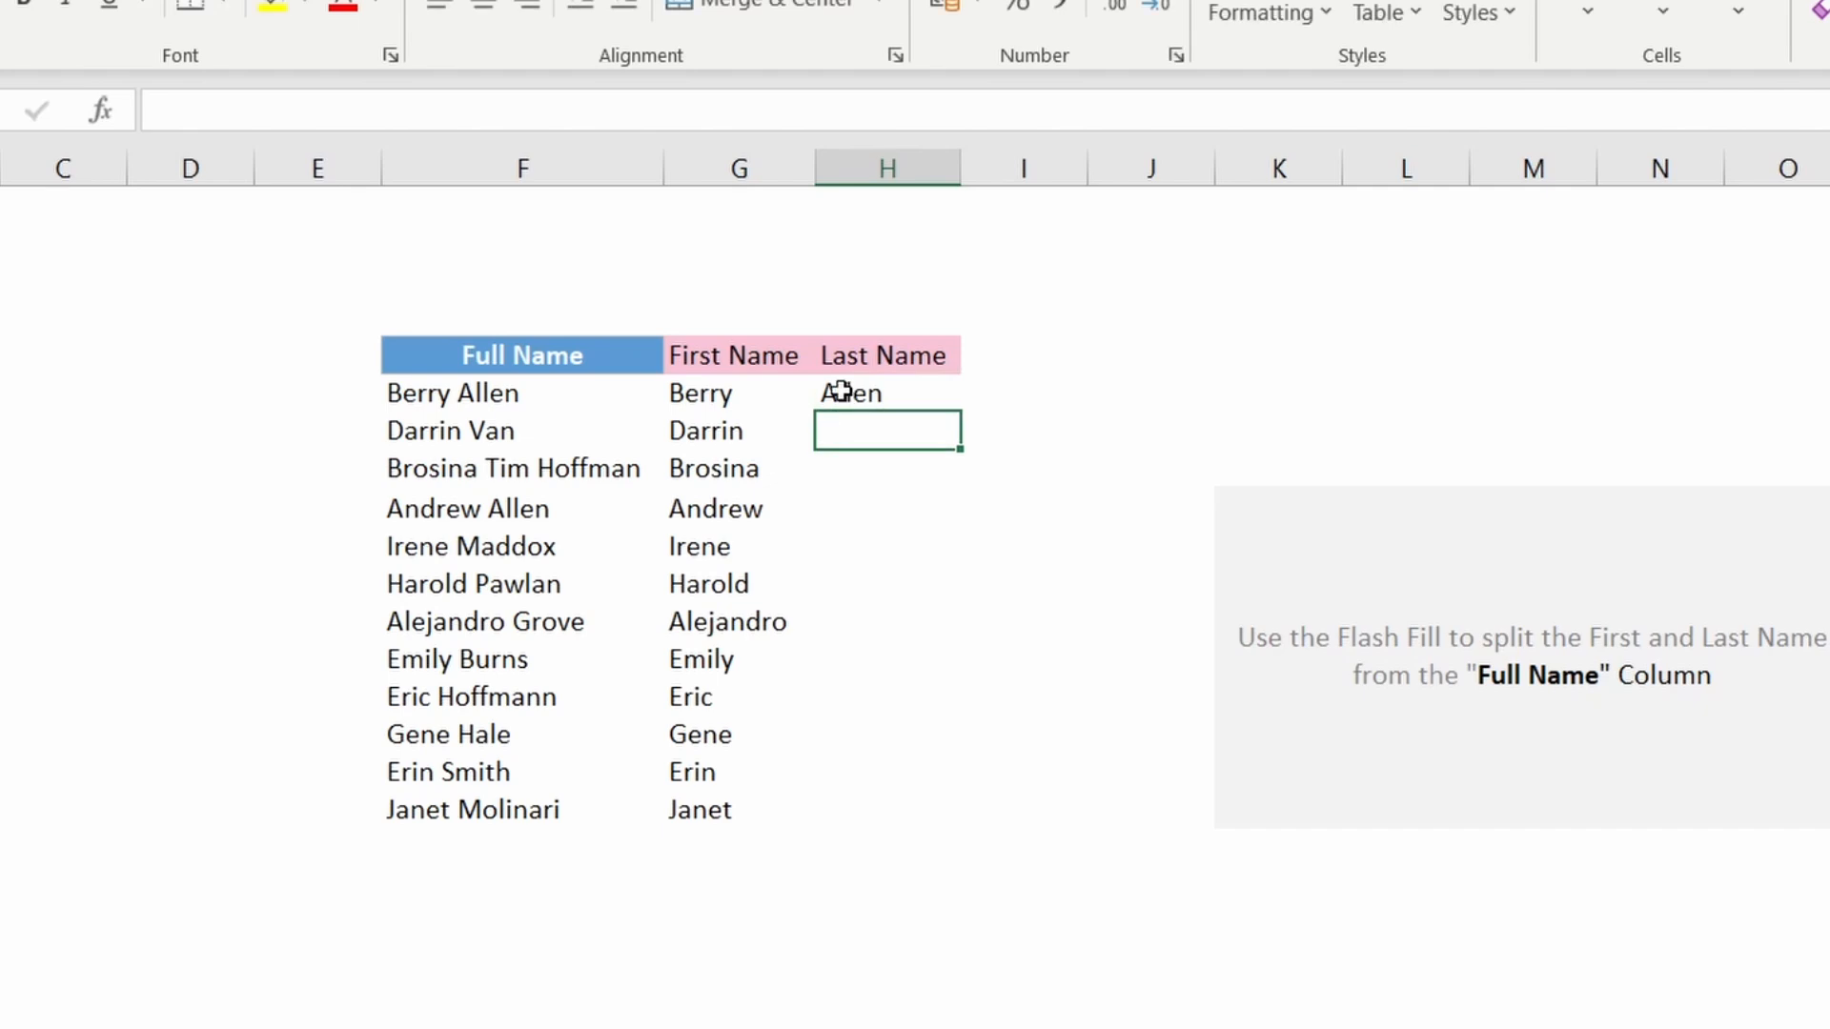
pyautogui.hotkey('ctrl', 'e')
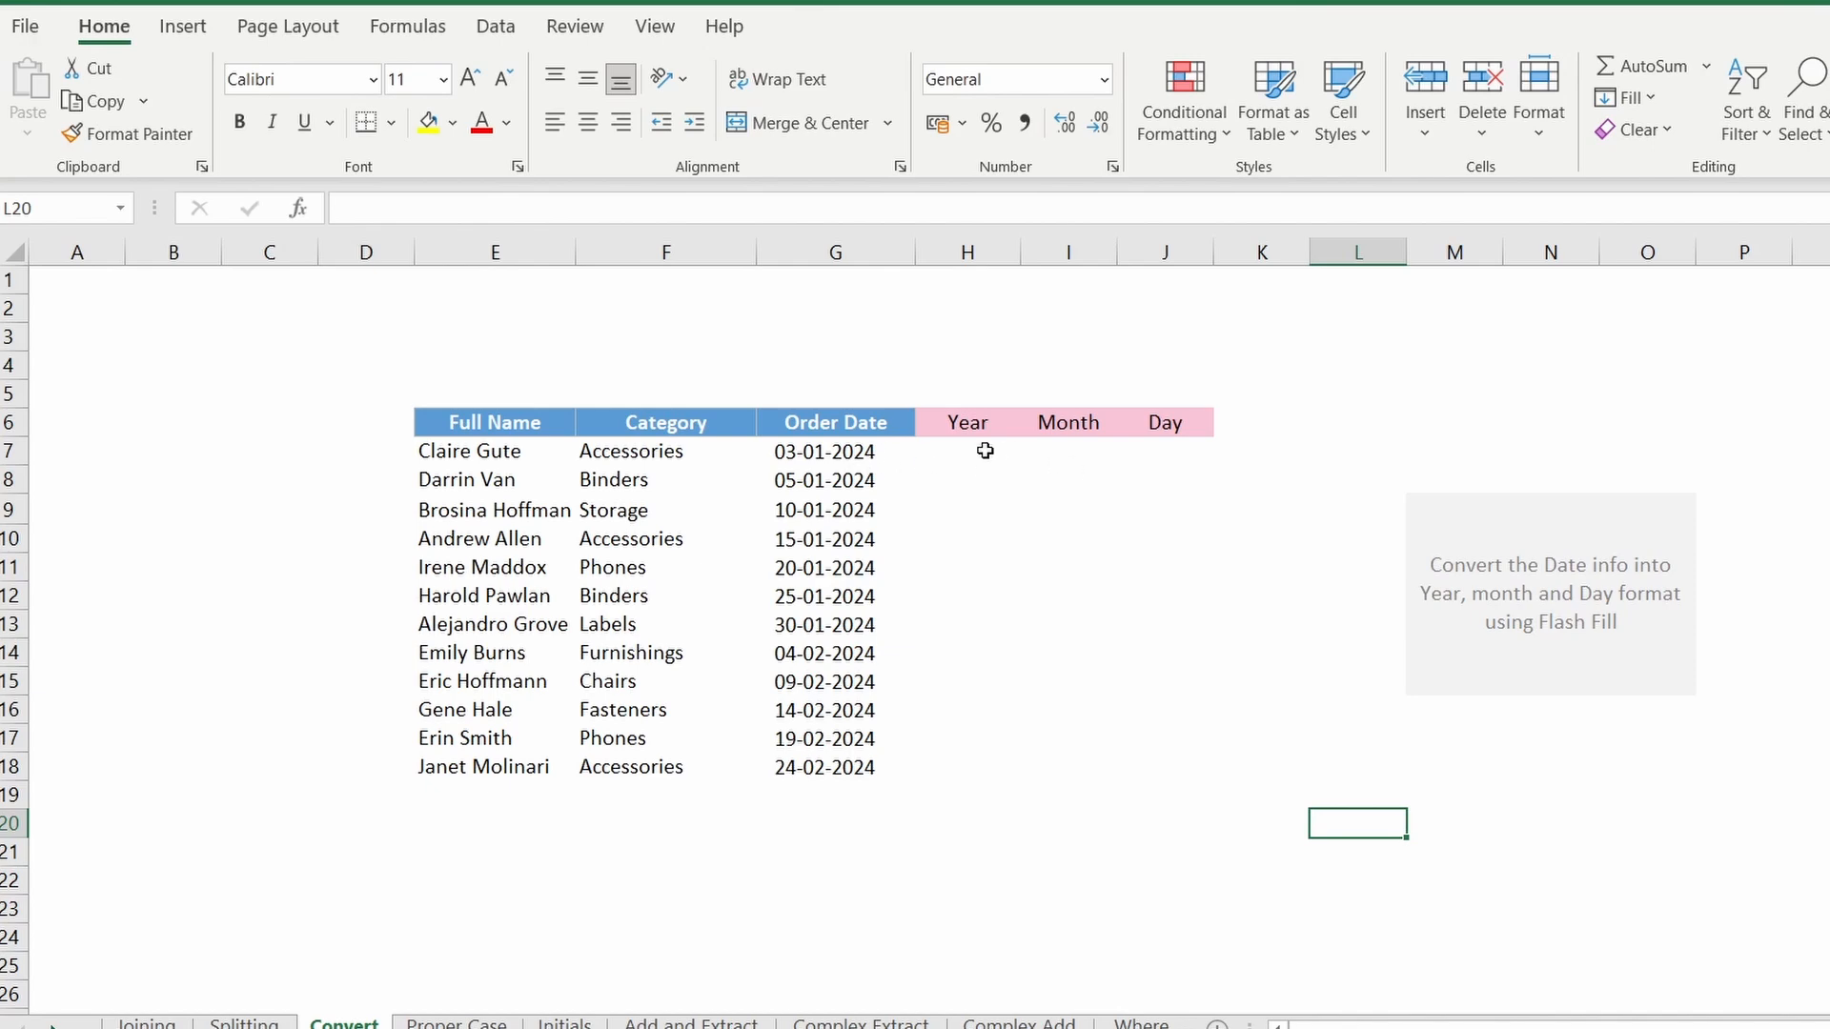
# Step: Examine the Order Date column and the empty Year, Month and Day columns on the Convert sheet
pyautogui.moveTo(960, 456); pyautogui.dragTo(1118, 736)
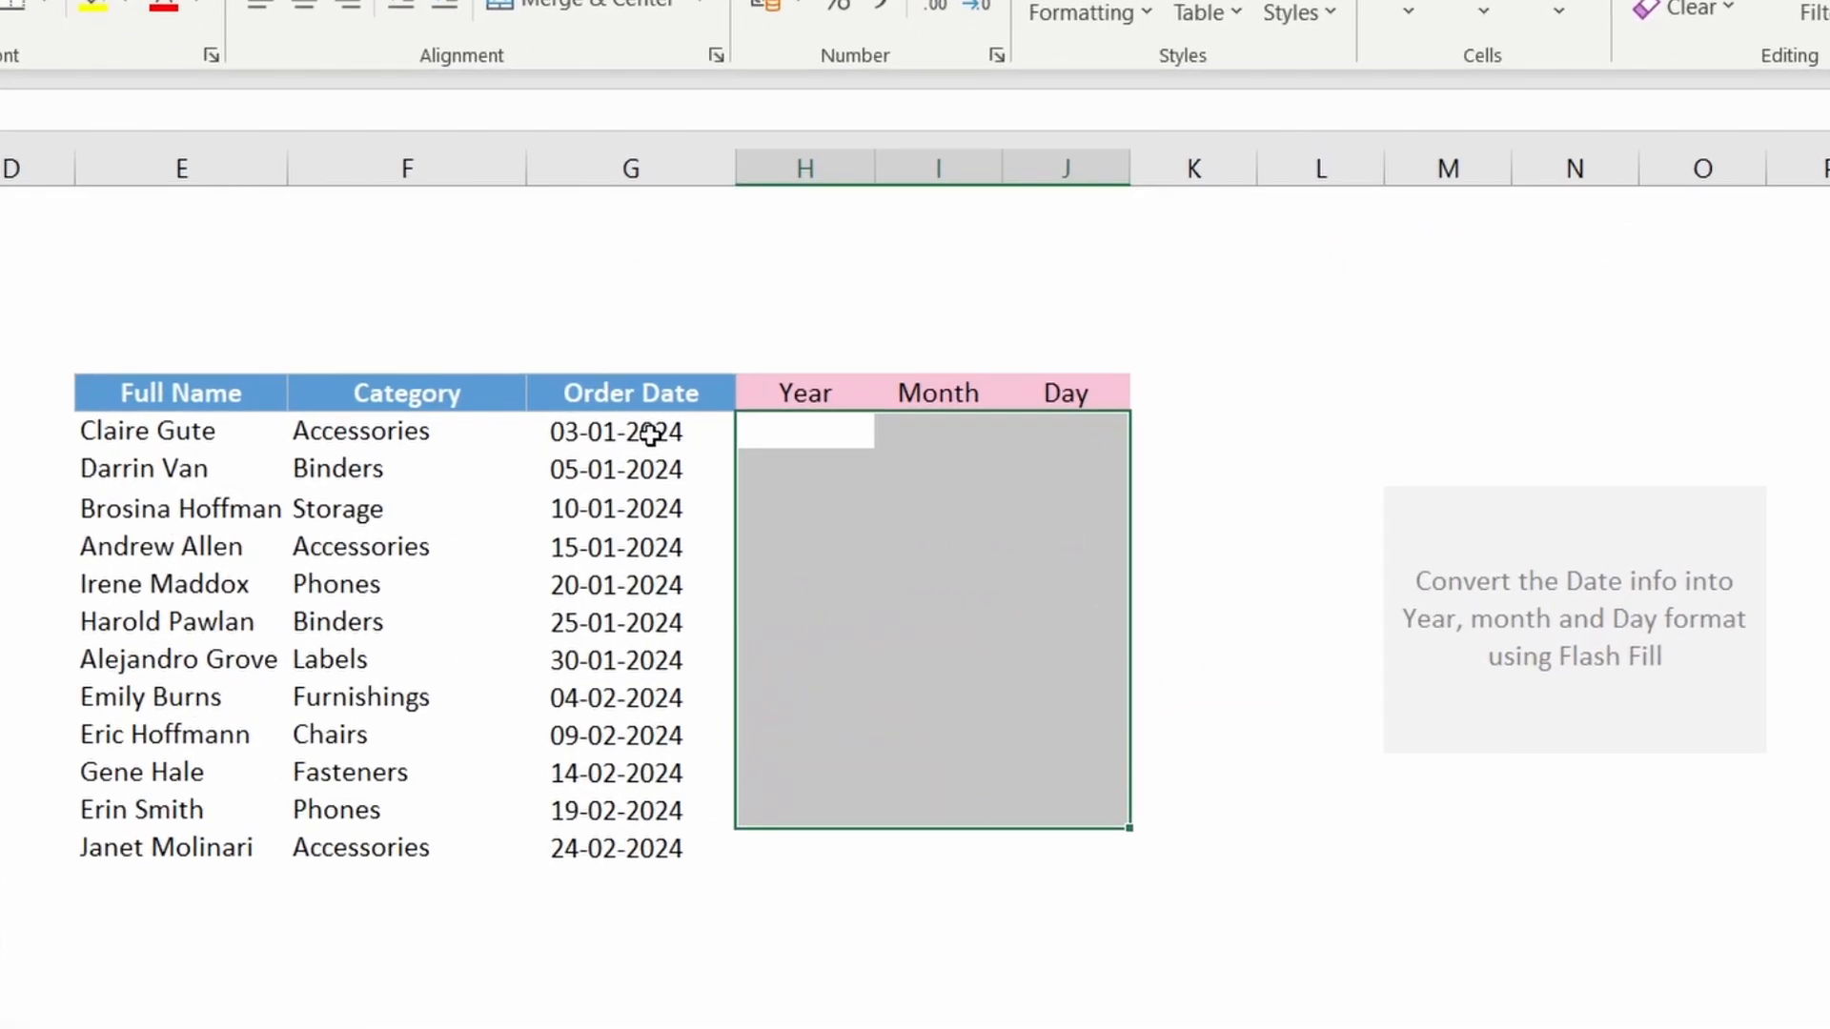
pyautogui.moveTo(650, 435); pyautogui.dragTo(681, 847)
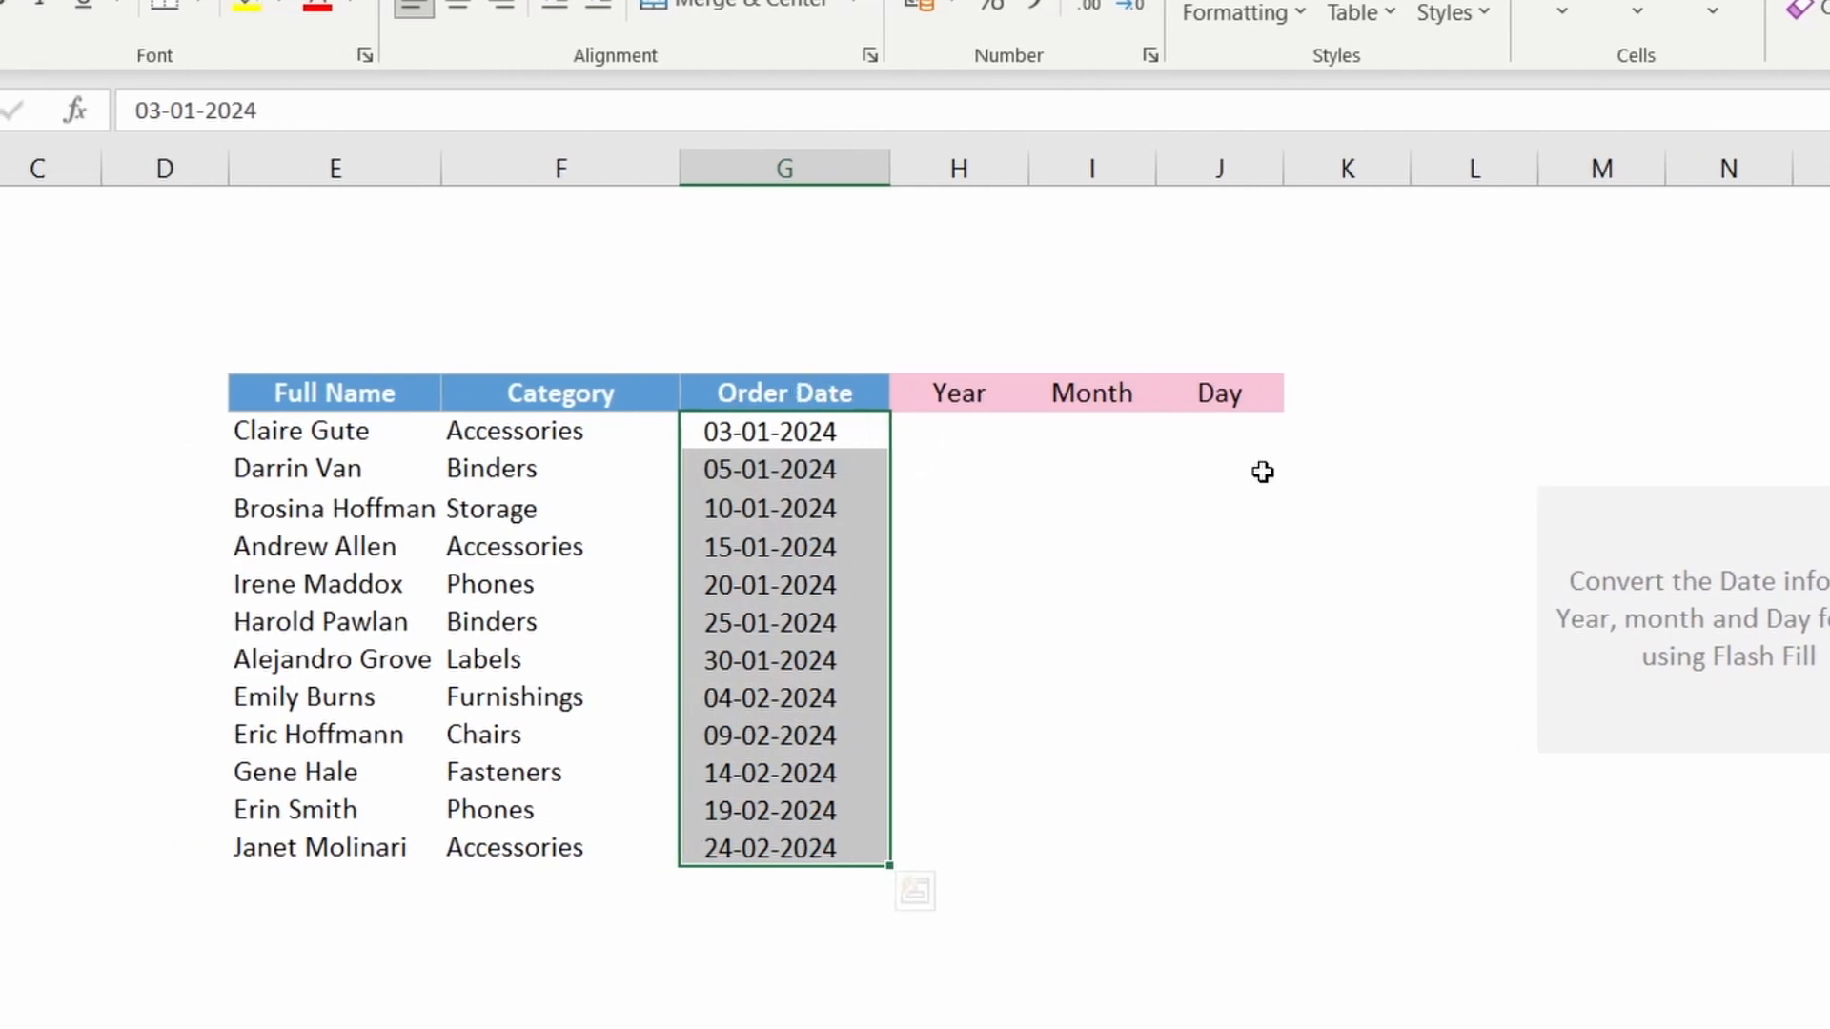
# Step: Enter 2024 in the first Year cell and Flash Fill the Year column from the order dates
pyautogui.click(1018, 444)
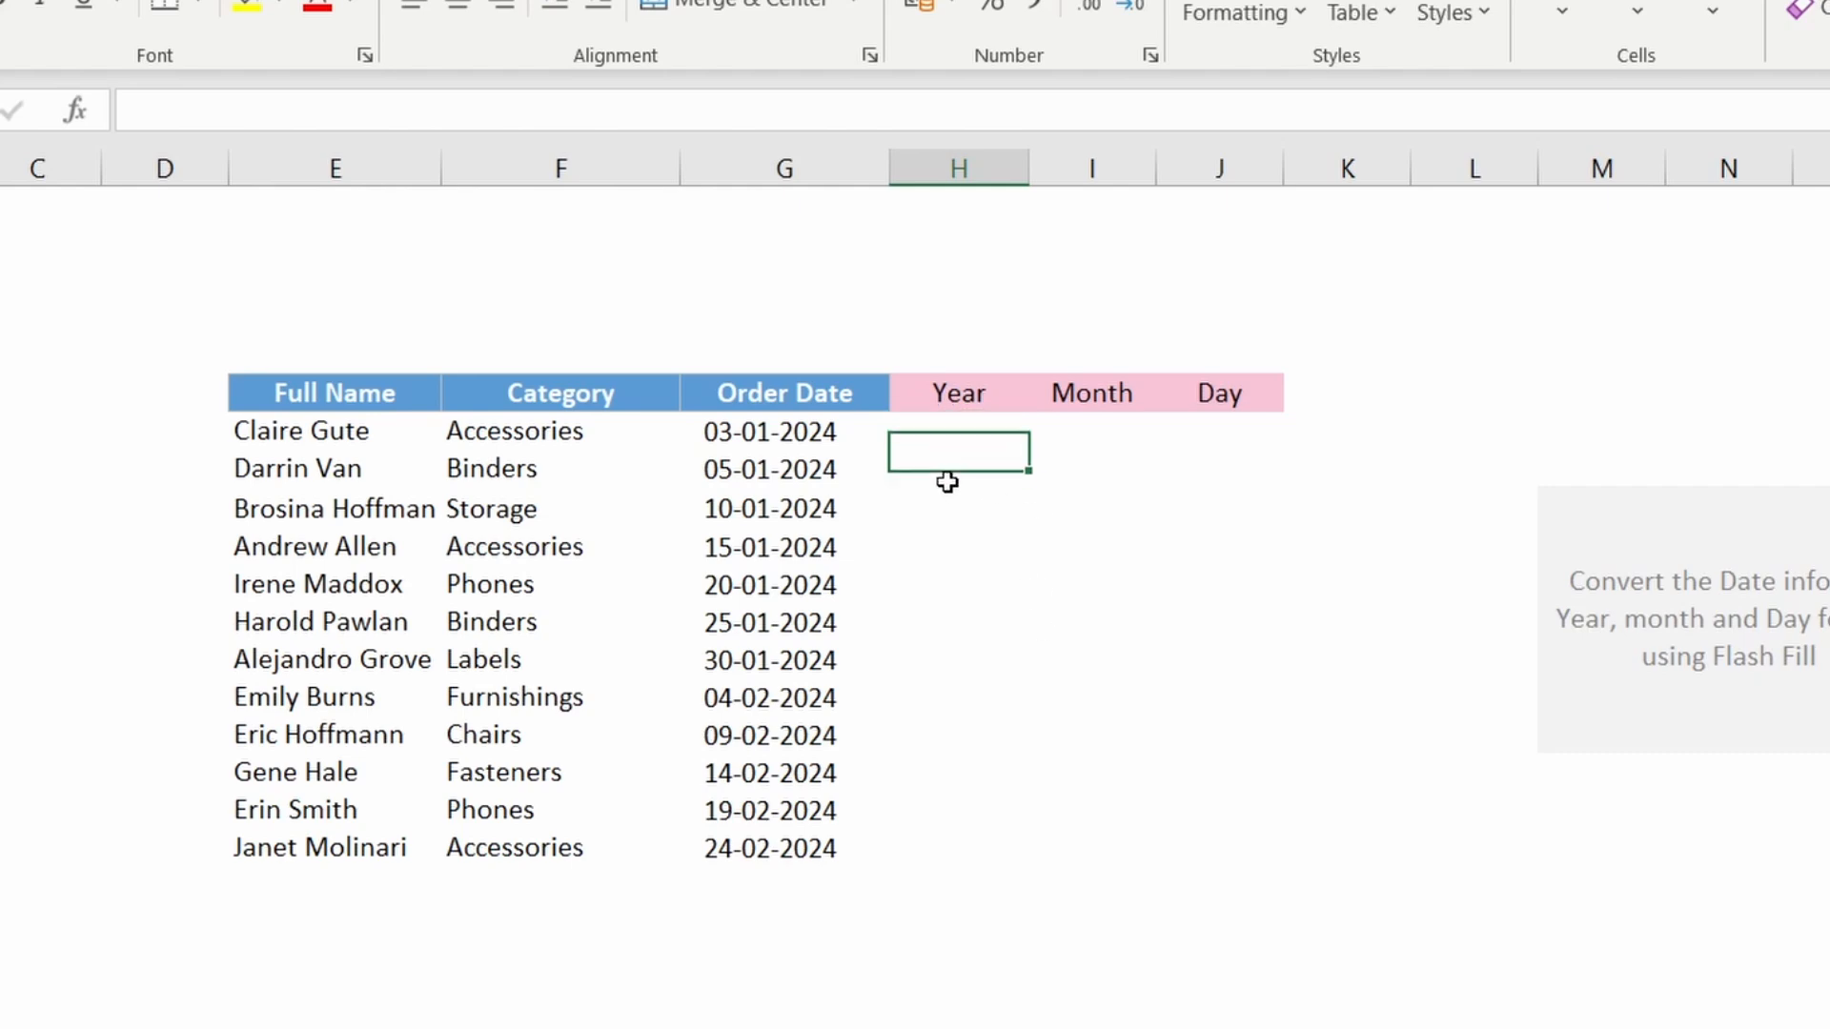
pyautogui.click(799, 427)
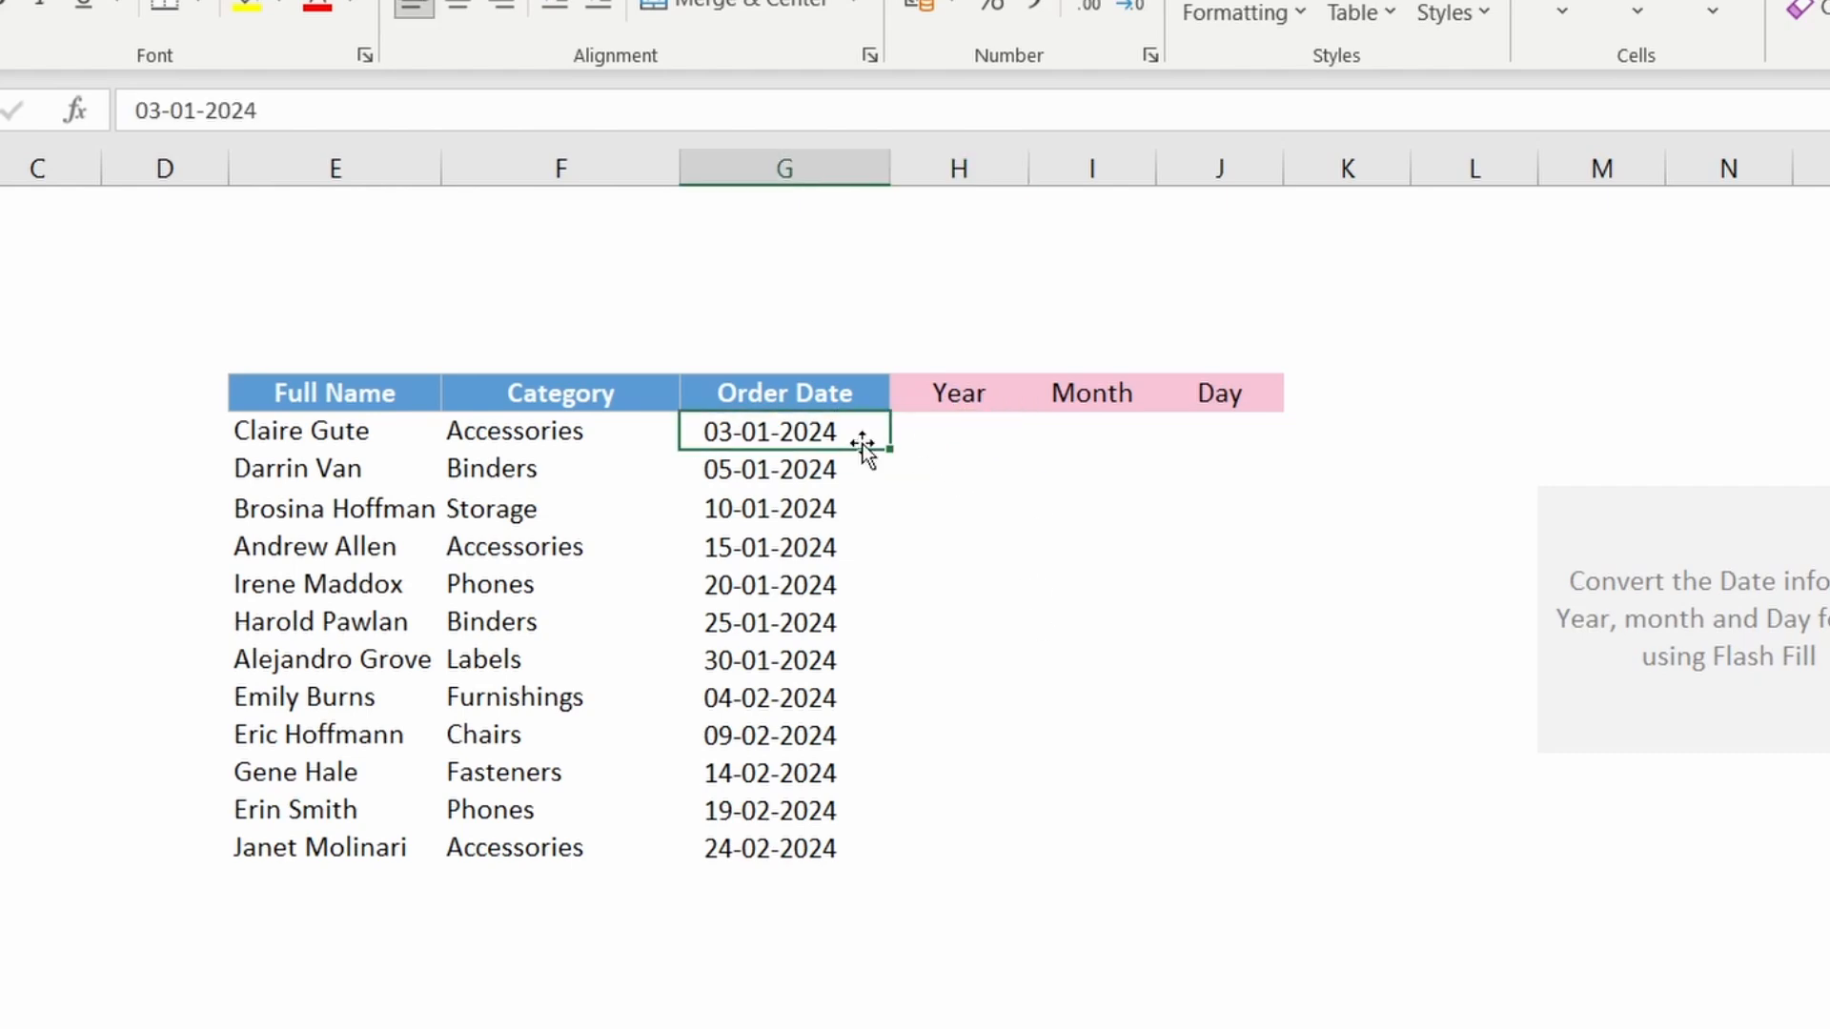
pyautogui.click(937, 438)
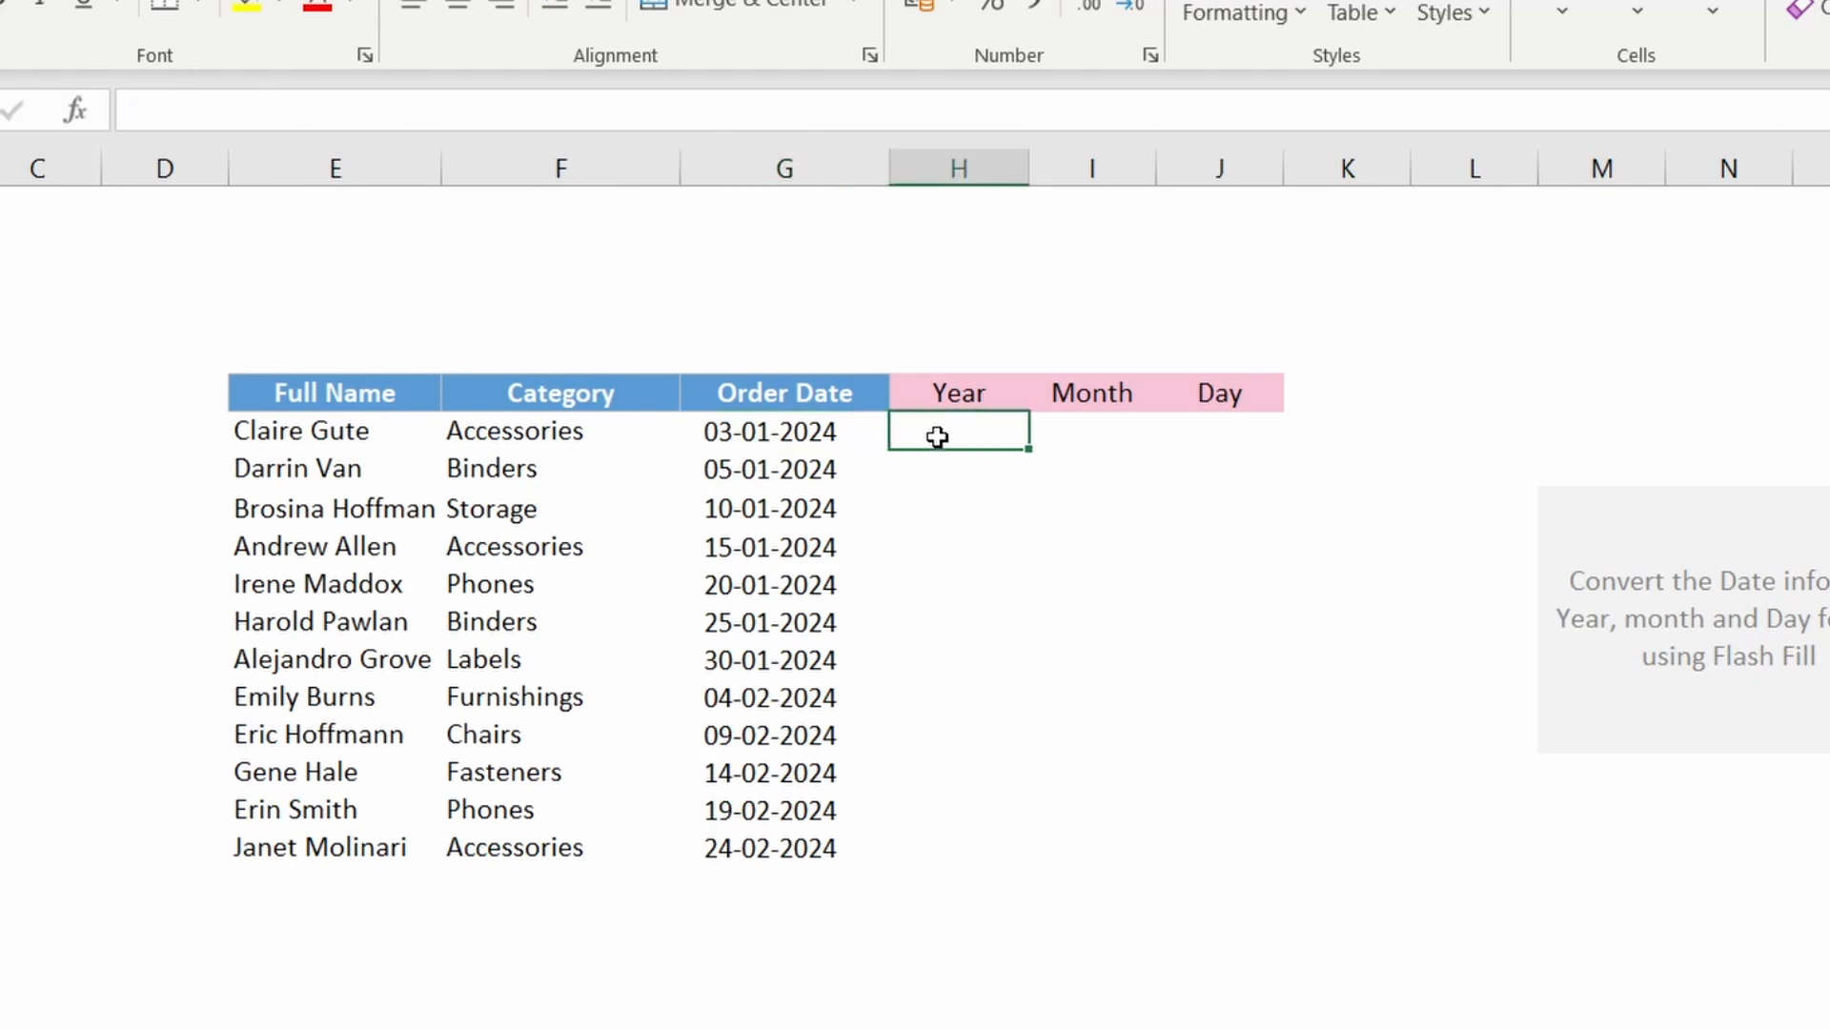
pyautogui.write('202')
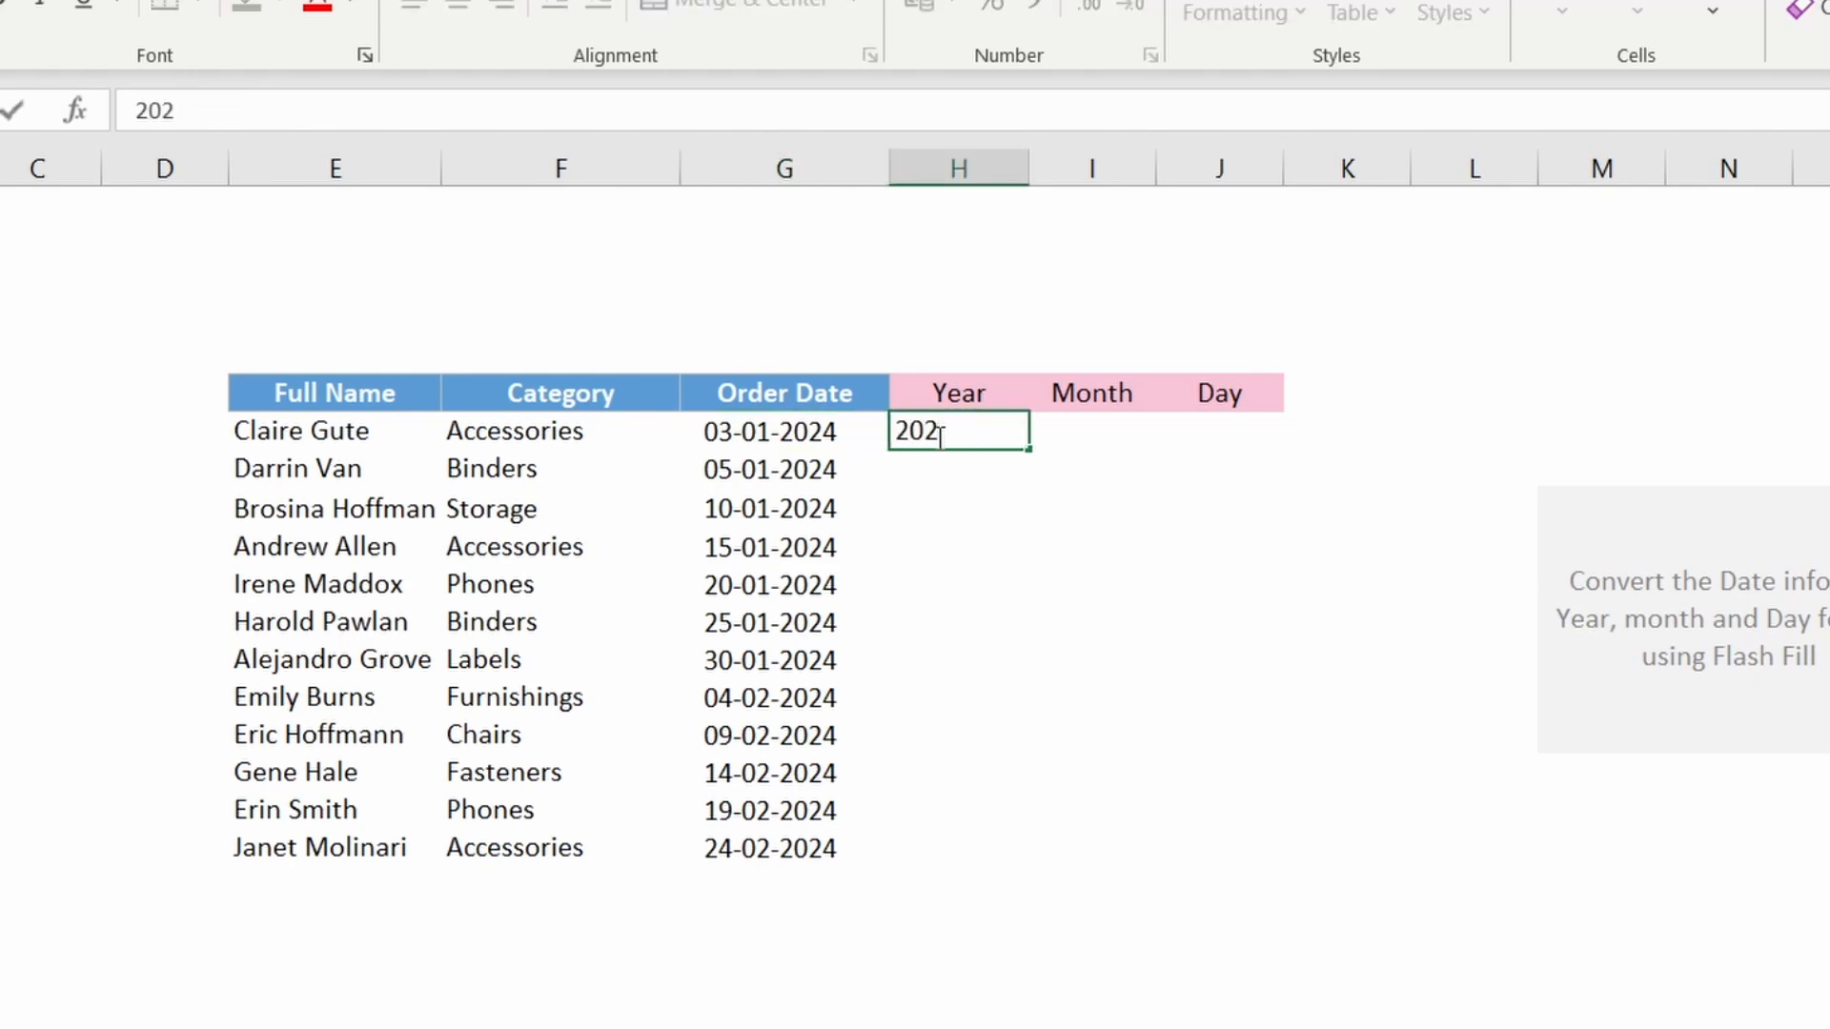
pyautogui.write('4')
pyautogui.press('Return')
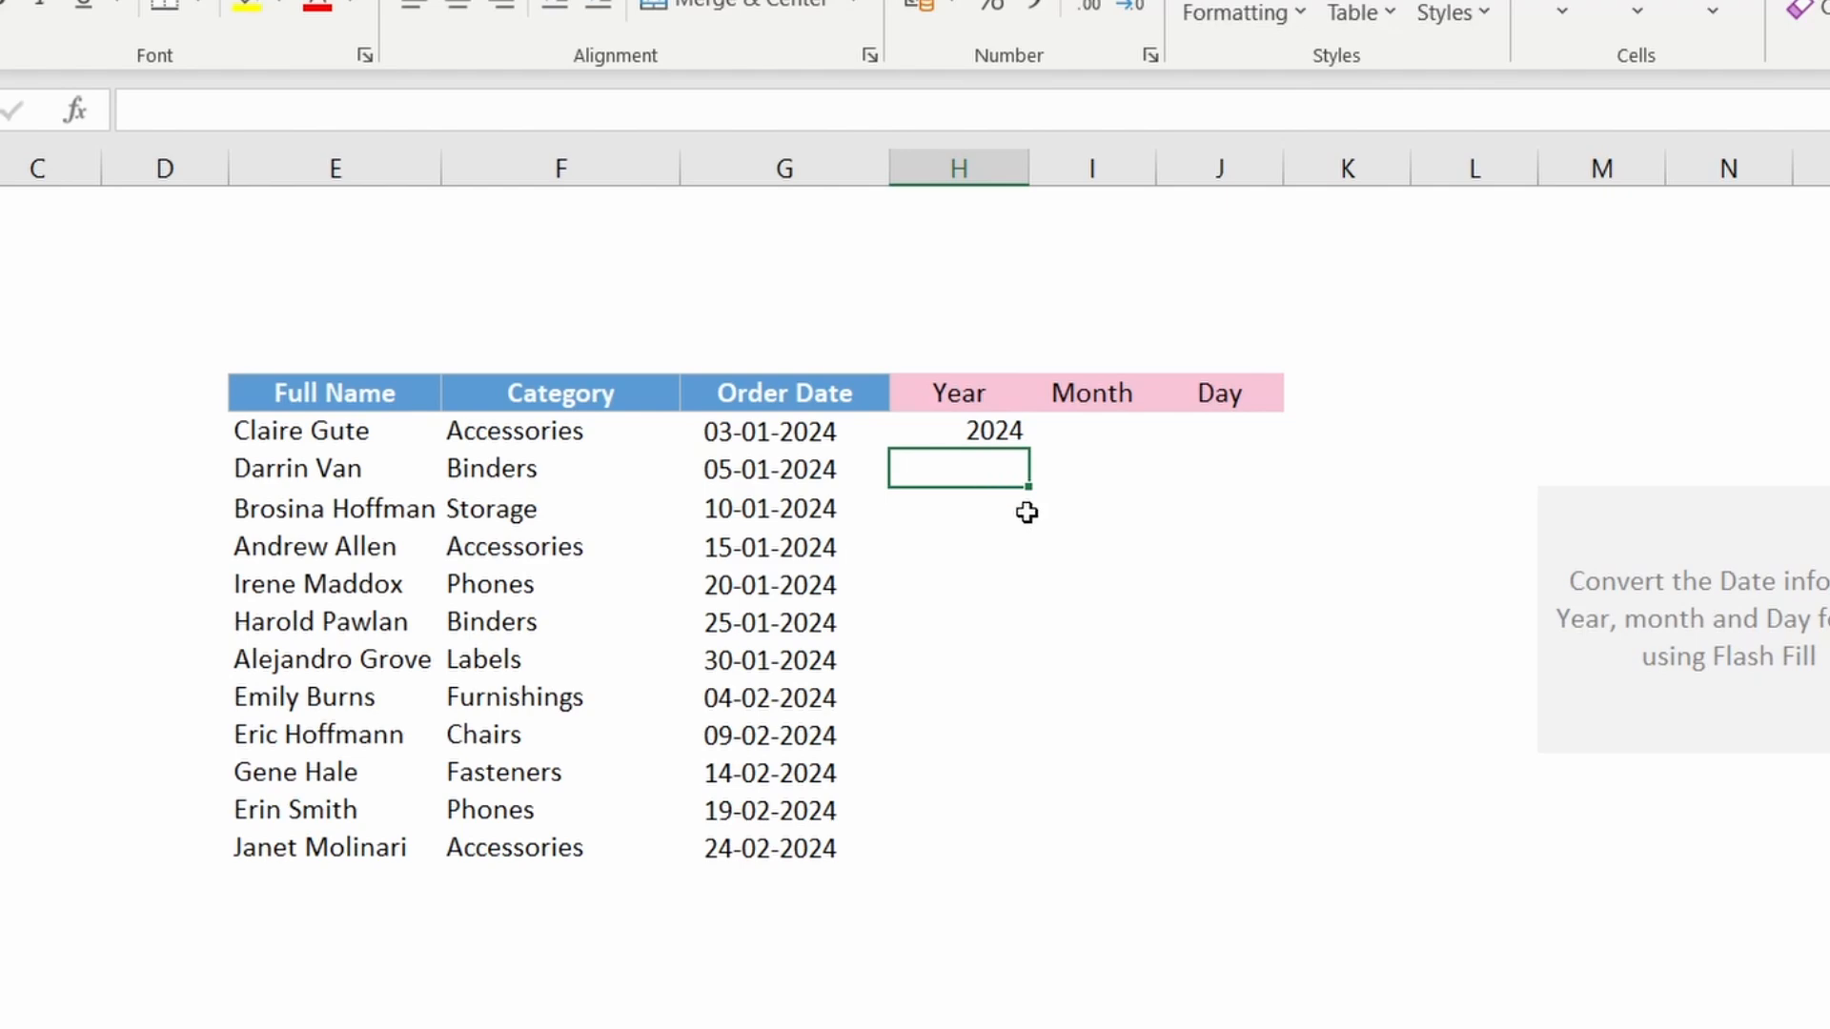
pyautogui.hotkey('ctrl', 'e')
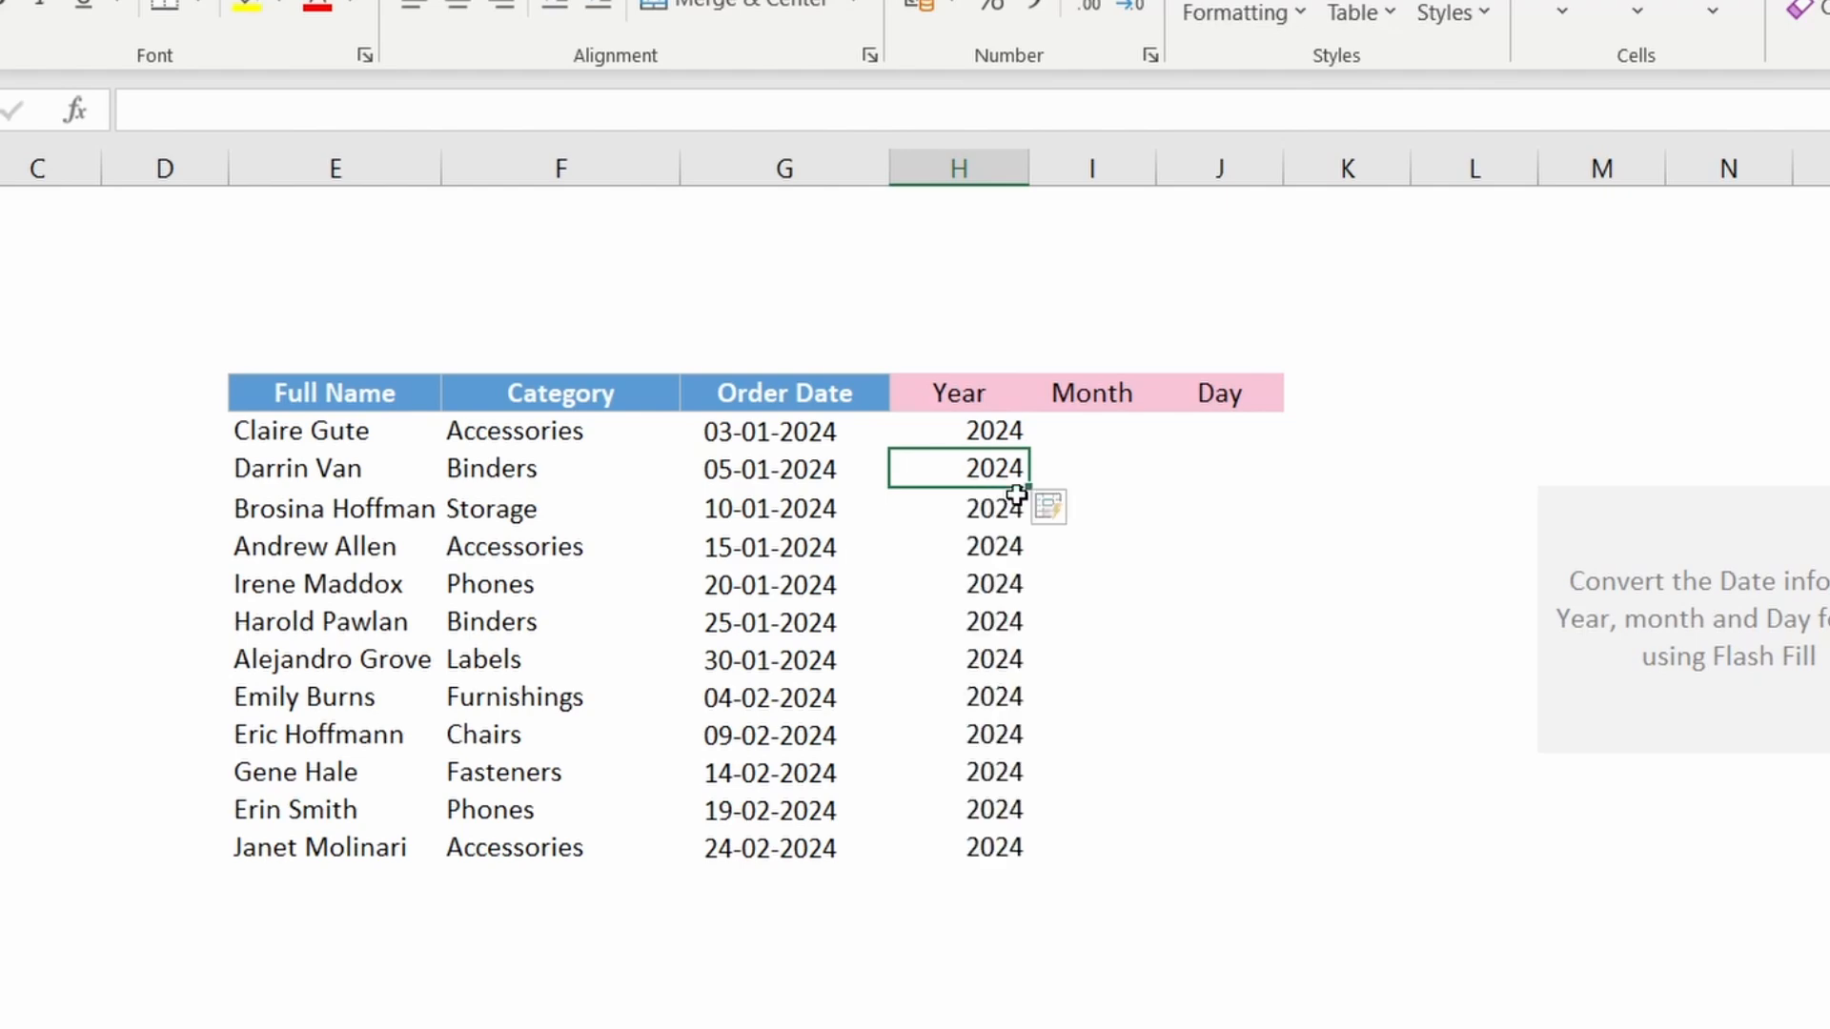
pyautogui.click(1172, 543)
pyautogui.moveTo(986, 429); pyautogui.dragTo(987, 848)
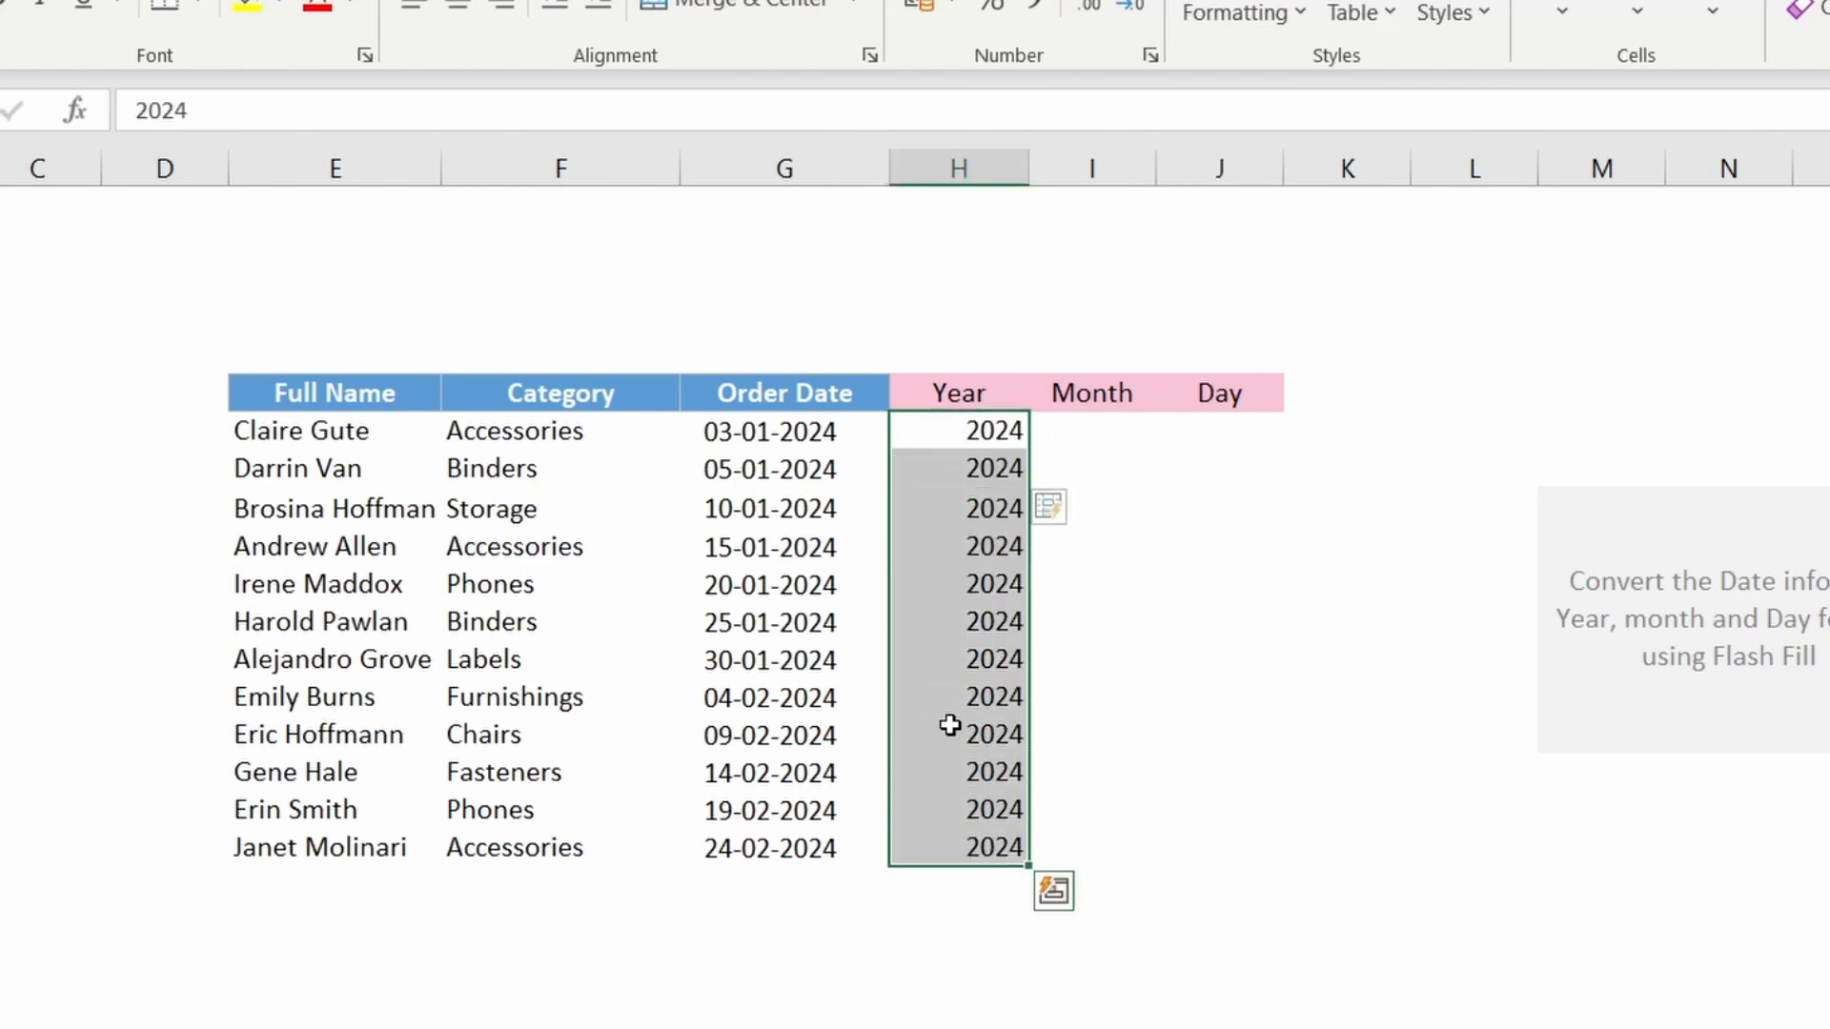
pyautogui.click(1239, 584)
# Step: Enter '01 as text in the first Month cell and Flash Fill the Month column
pyautogui.click(1097, 430)
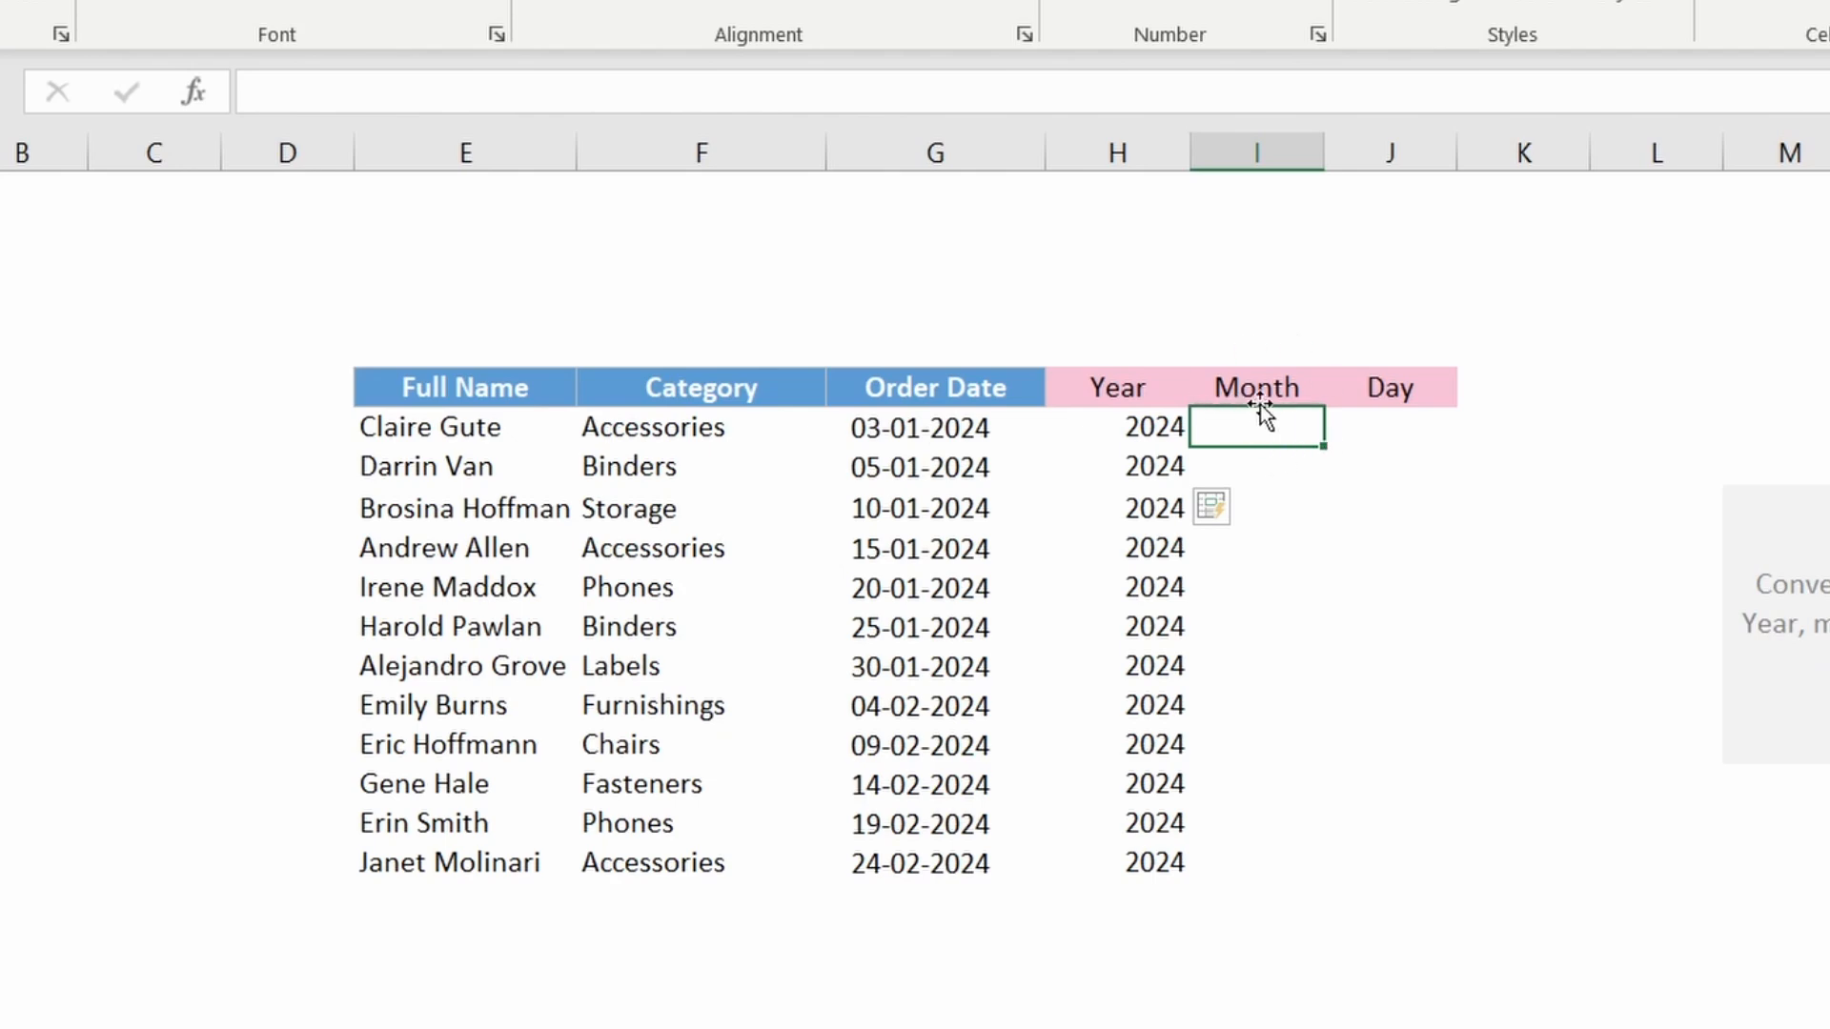
pyautogui.write('0')
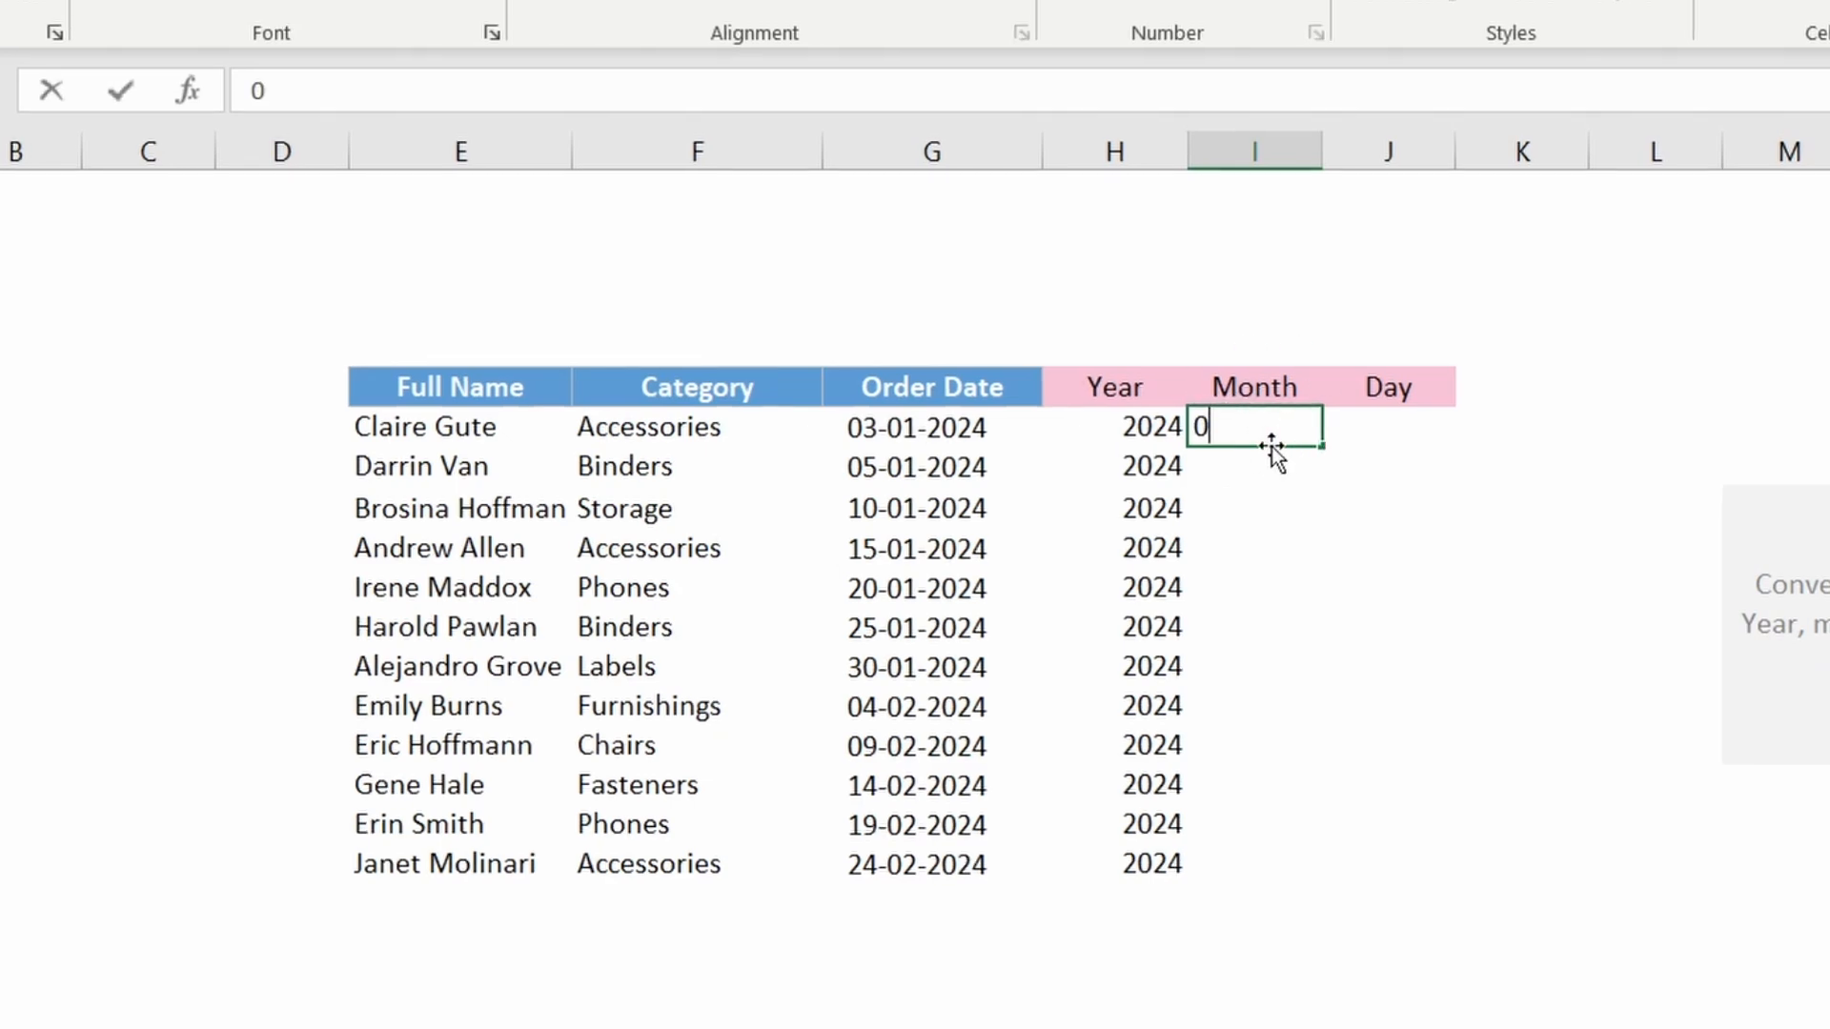
pyautogui.write('1')
pyautogui.press('Return')
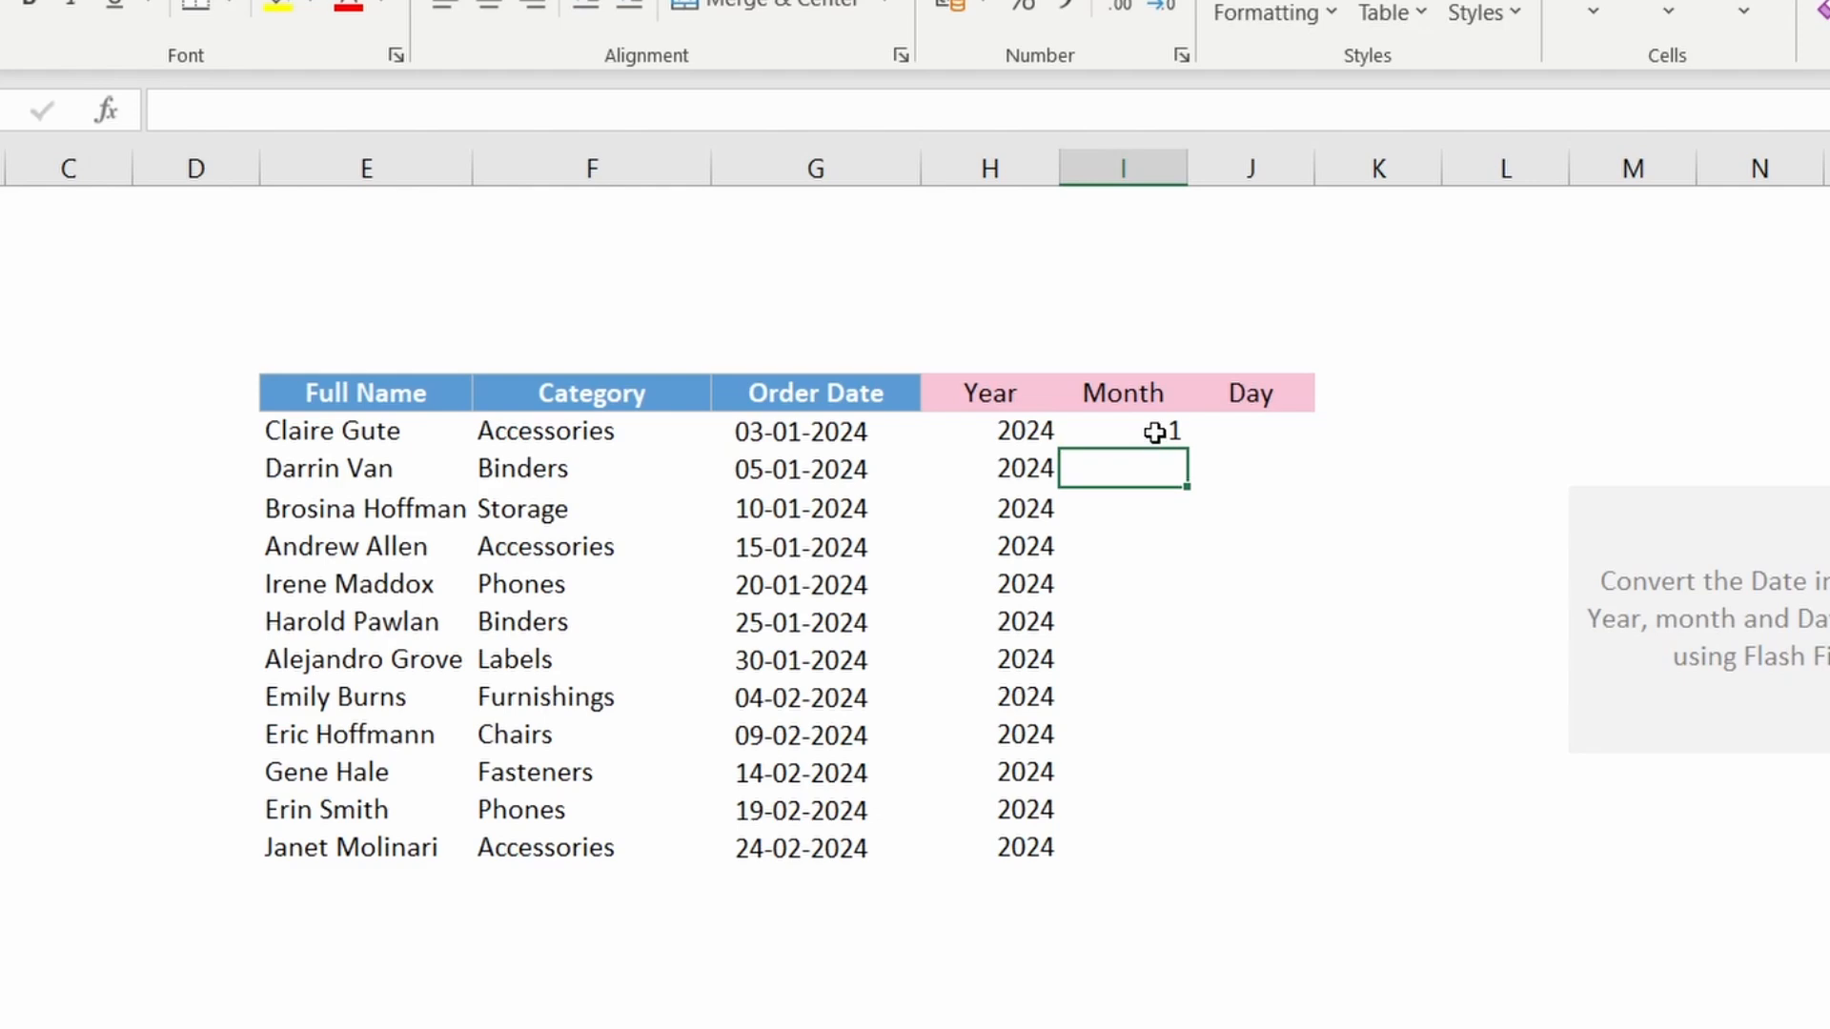
pyautogui.click(1154, 432)
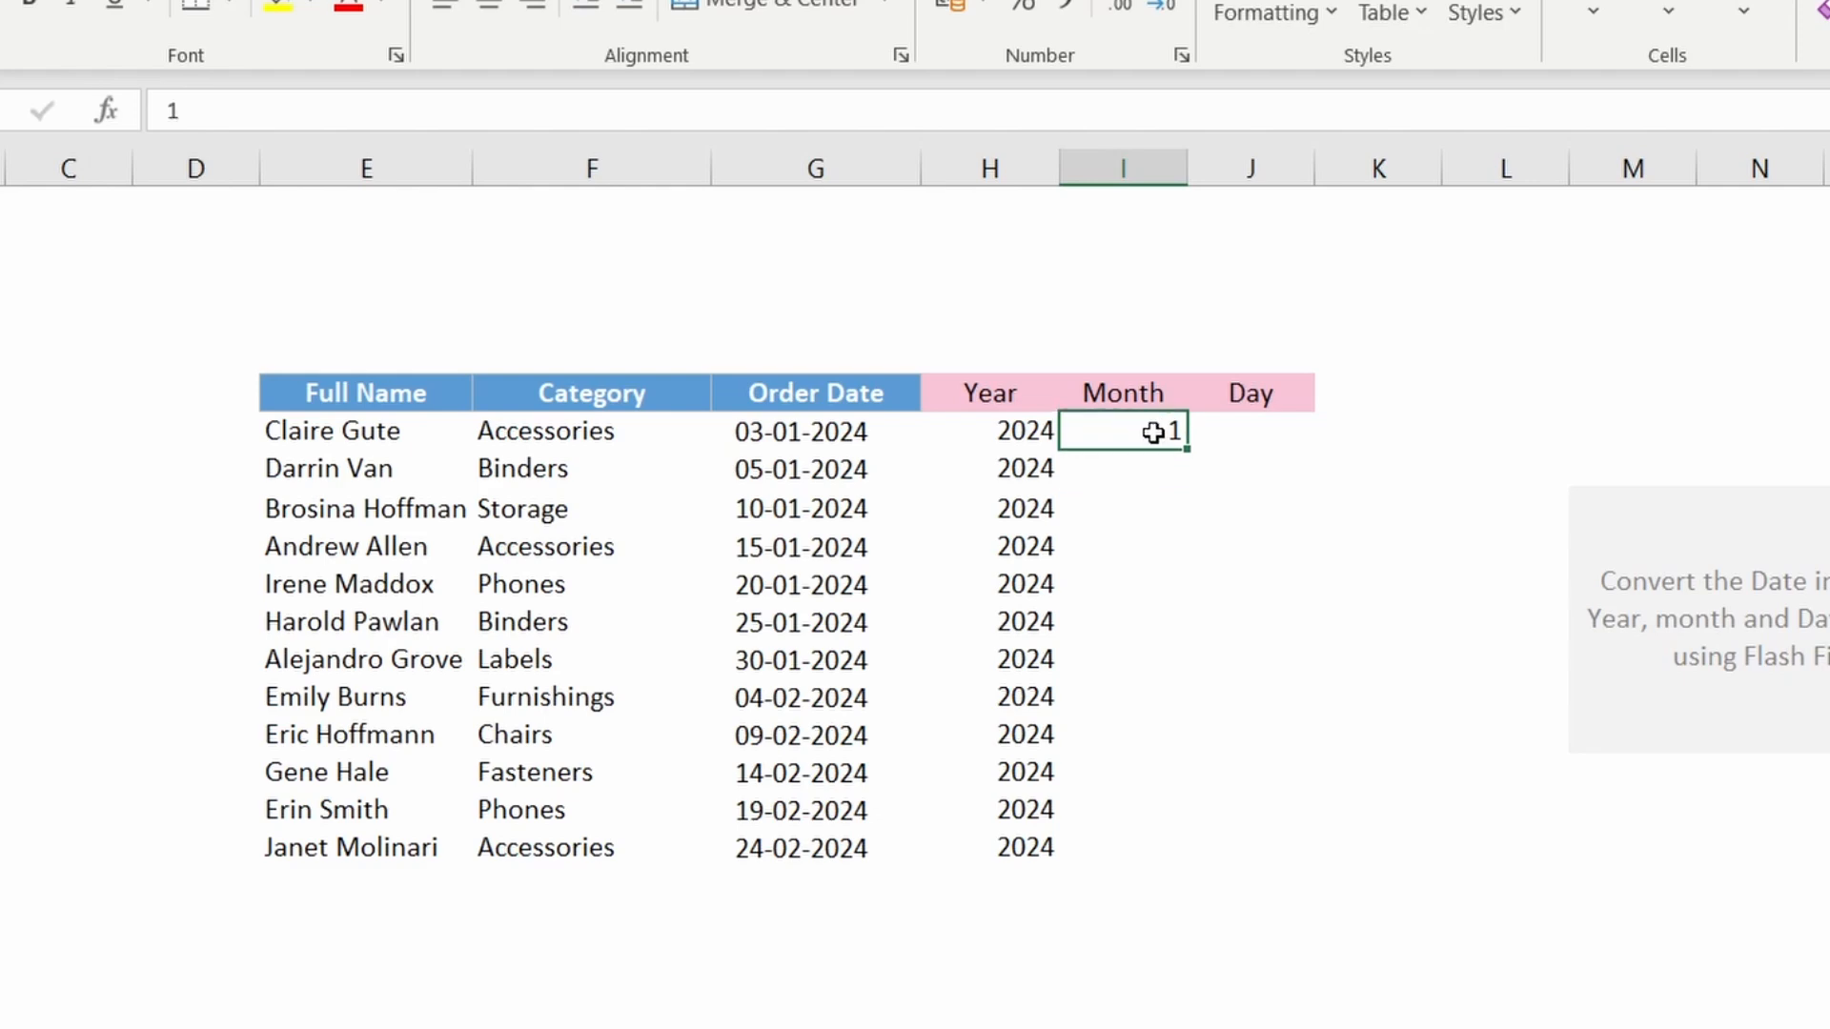
pyautogui.press('BackSpace')
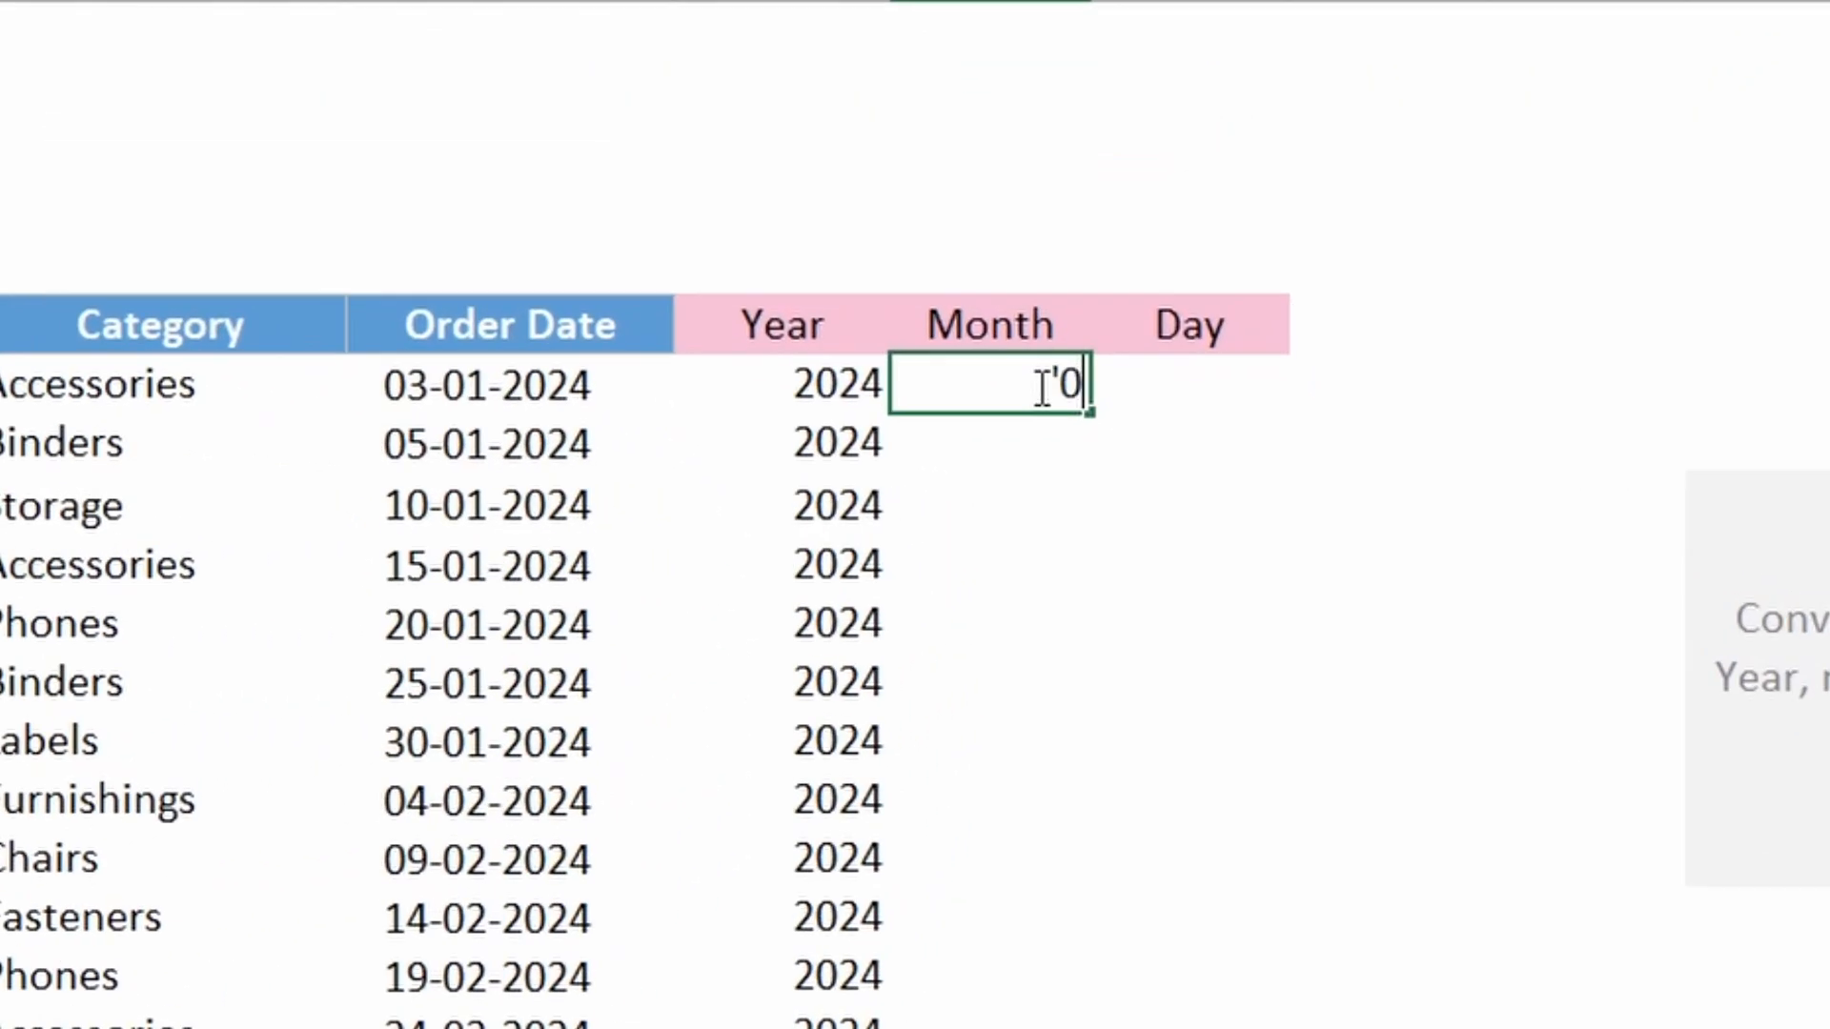
pyautogui.write('1')
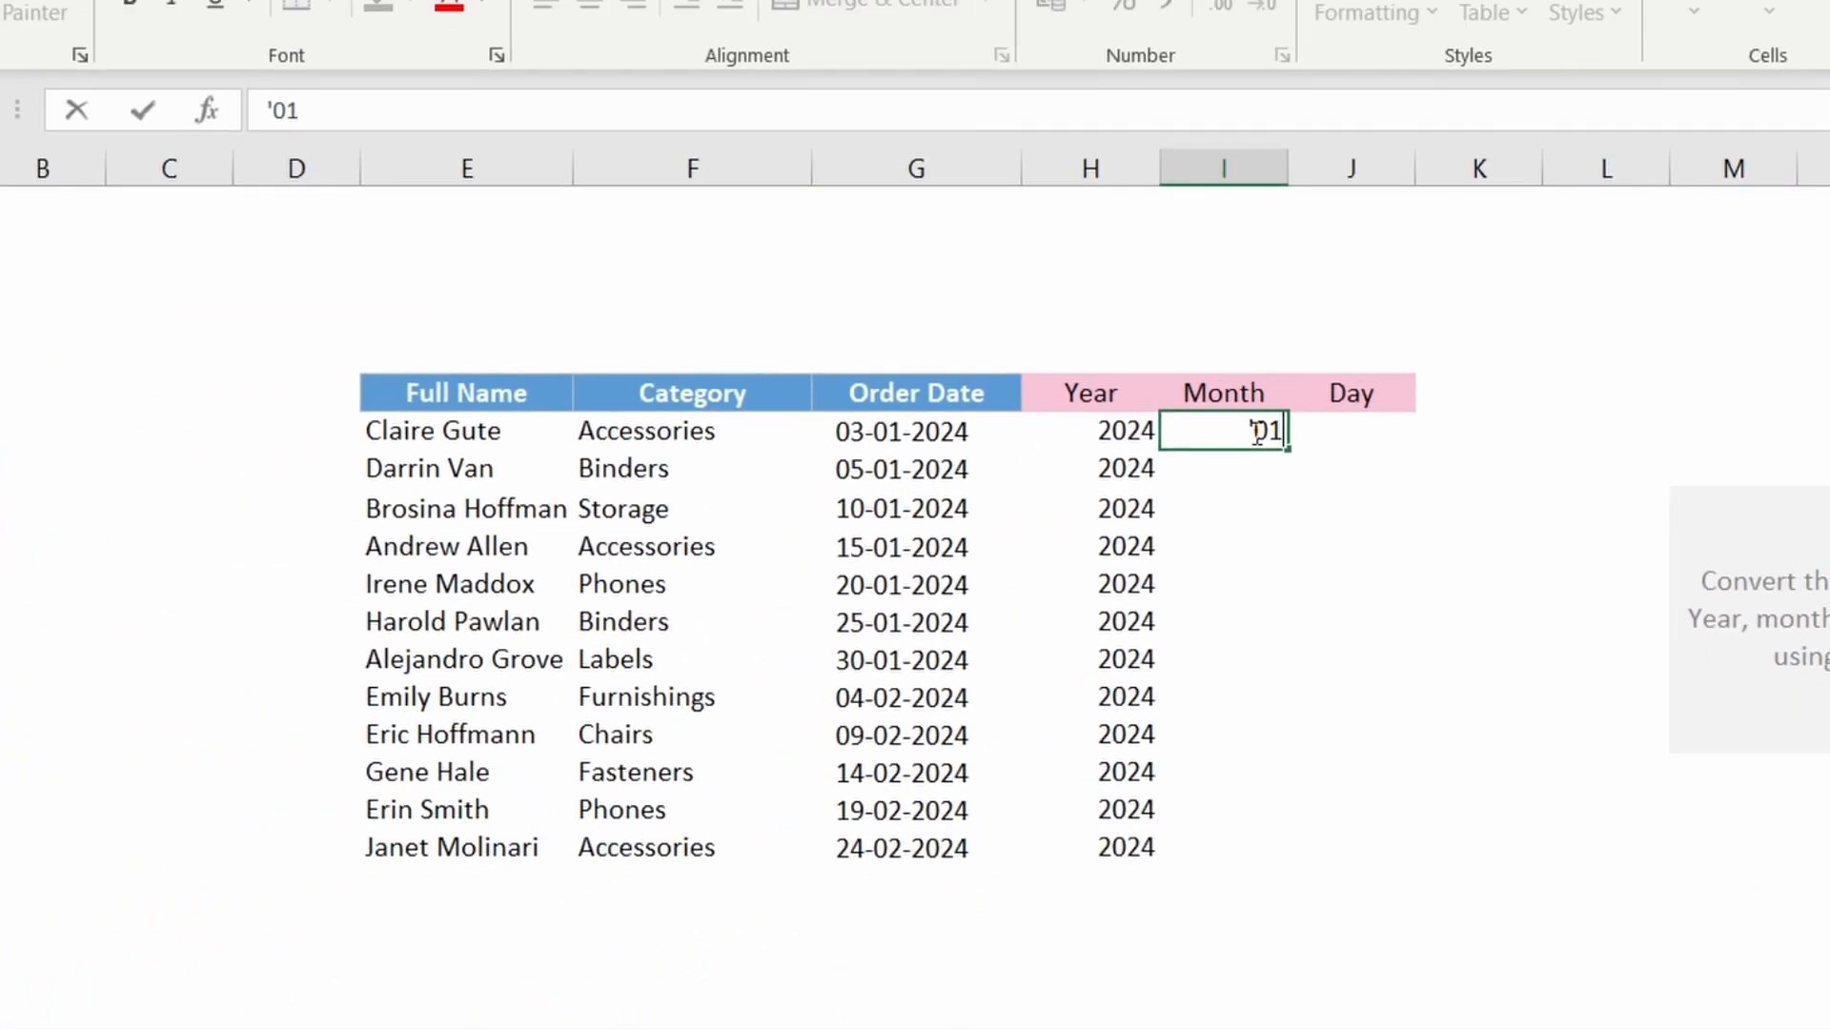
pyautogui.press('Return')
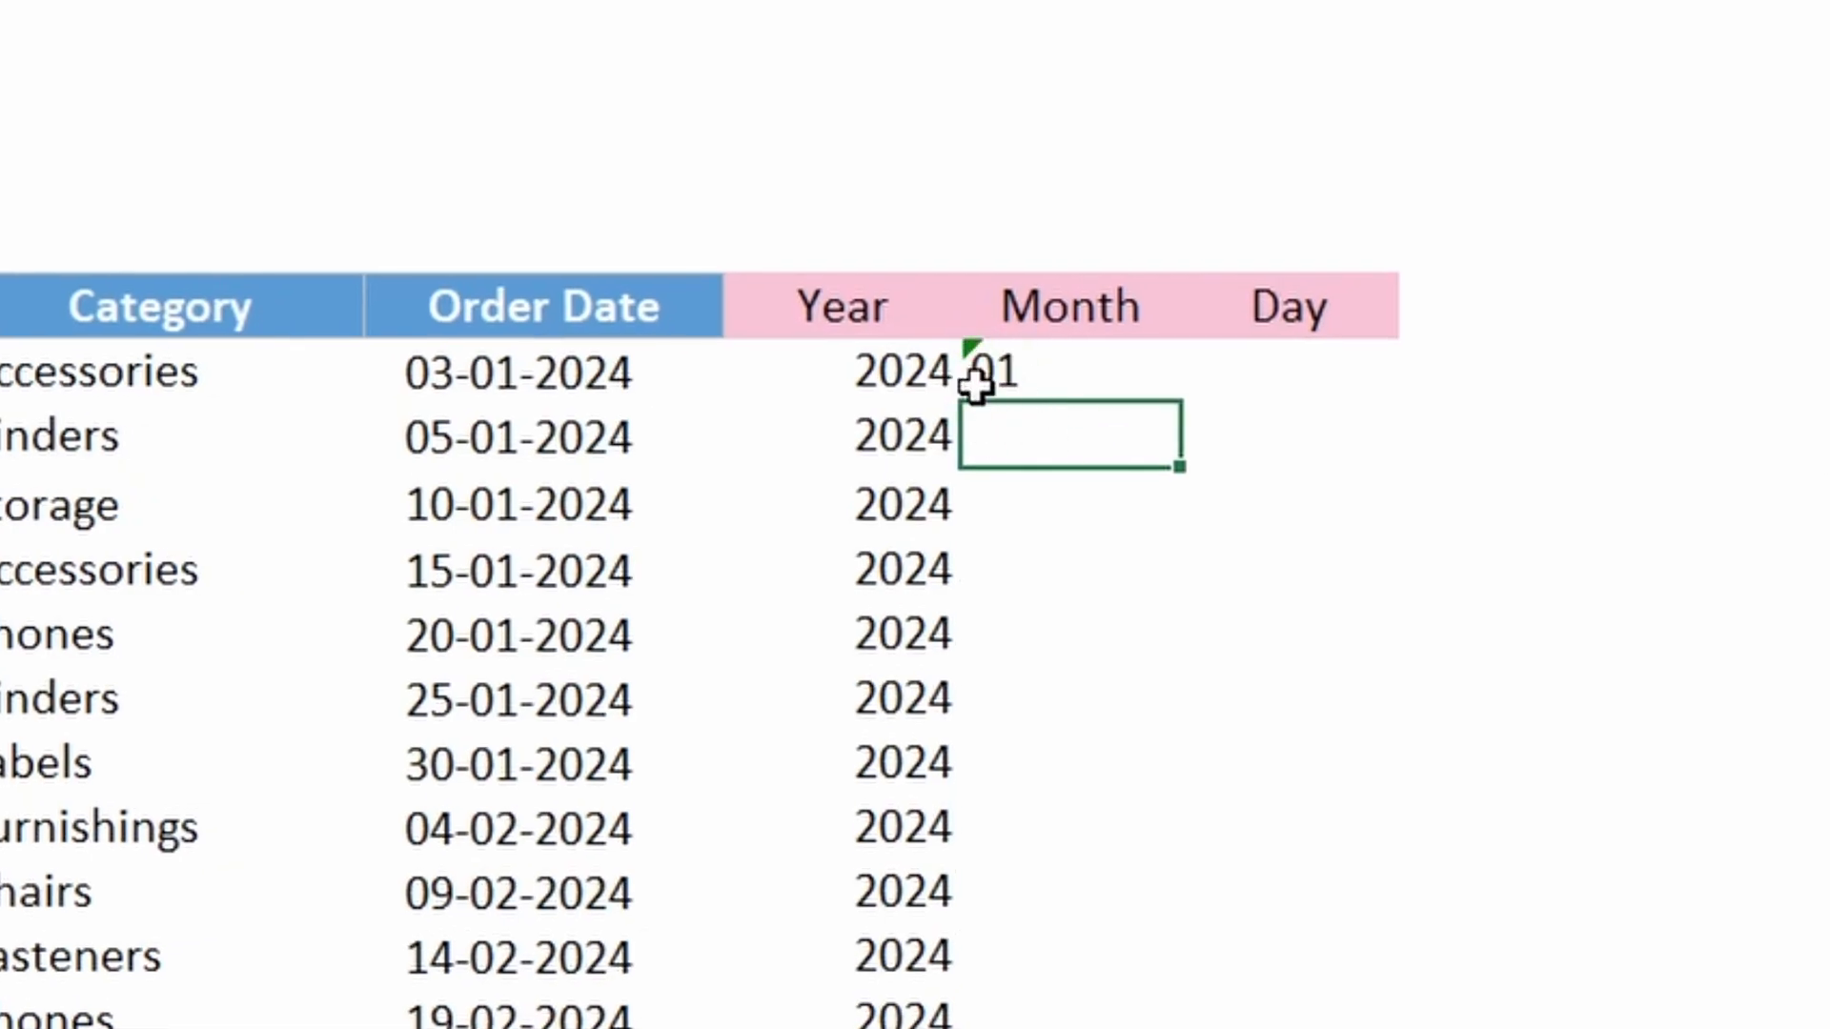
pyautogui.click(1046, 374)
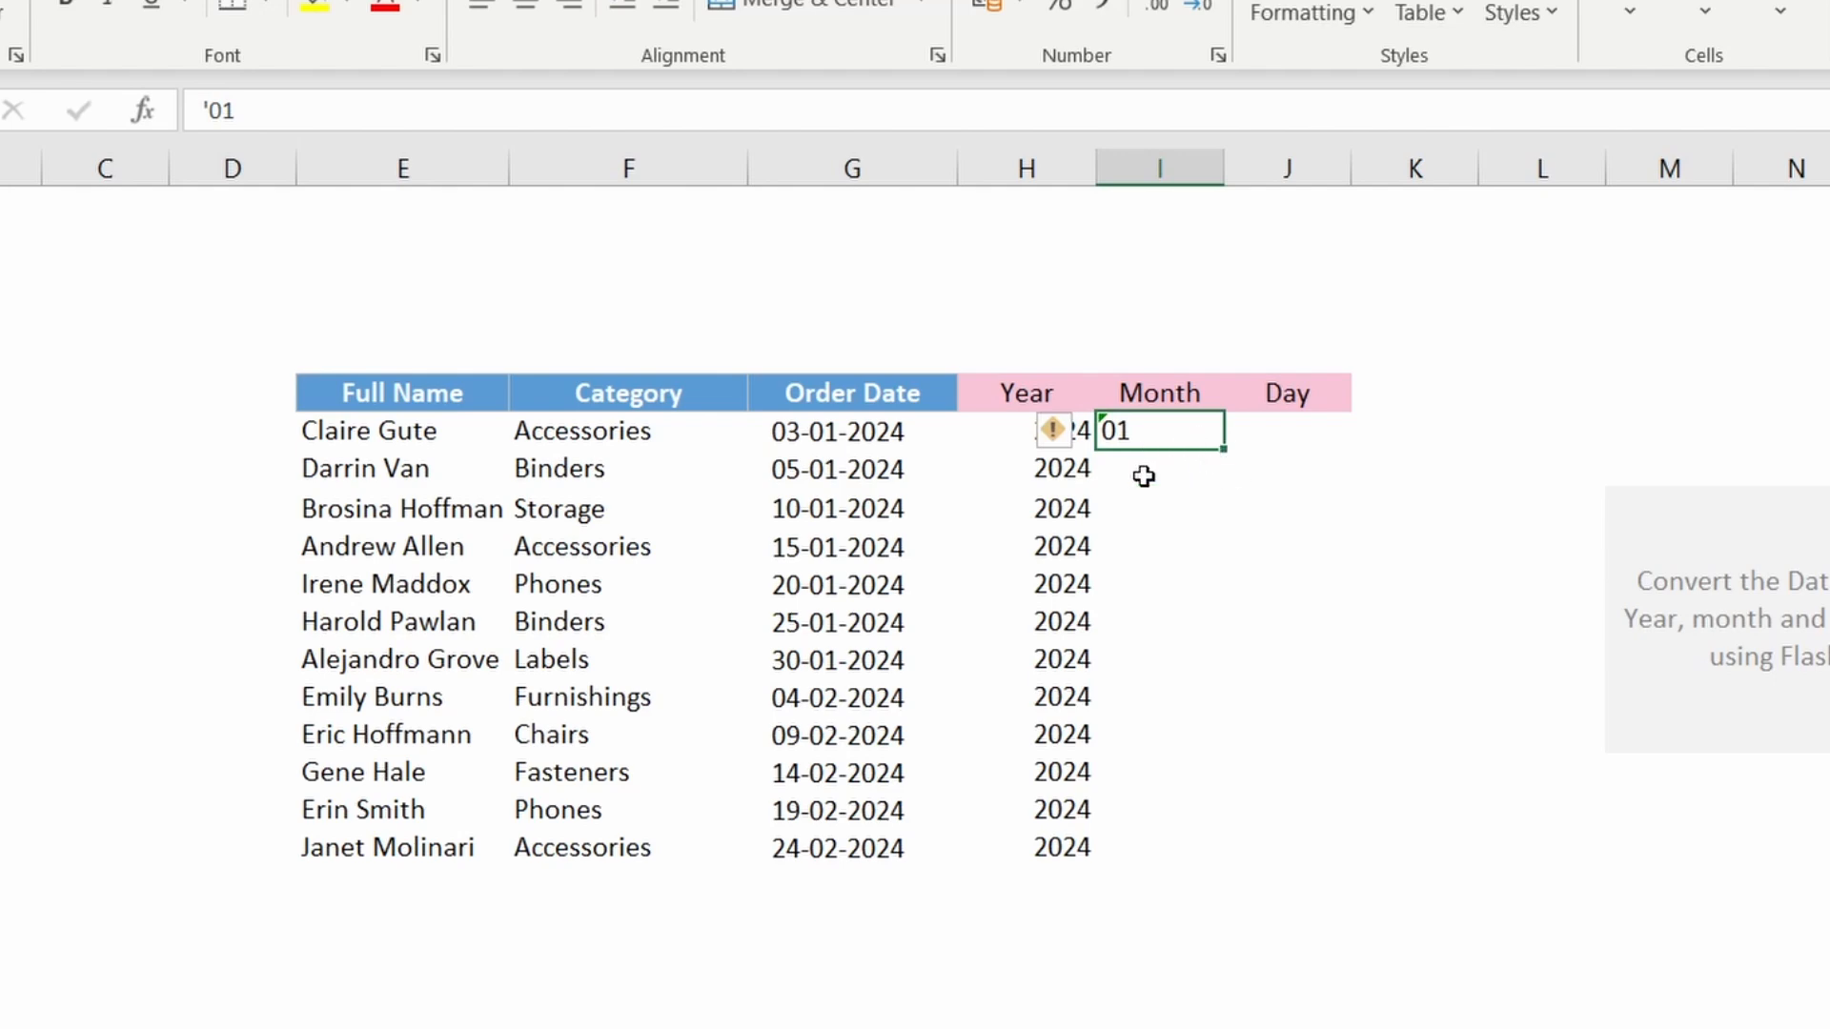
pyautogui.click(1144, 477)
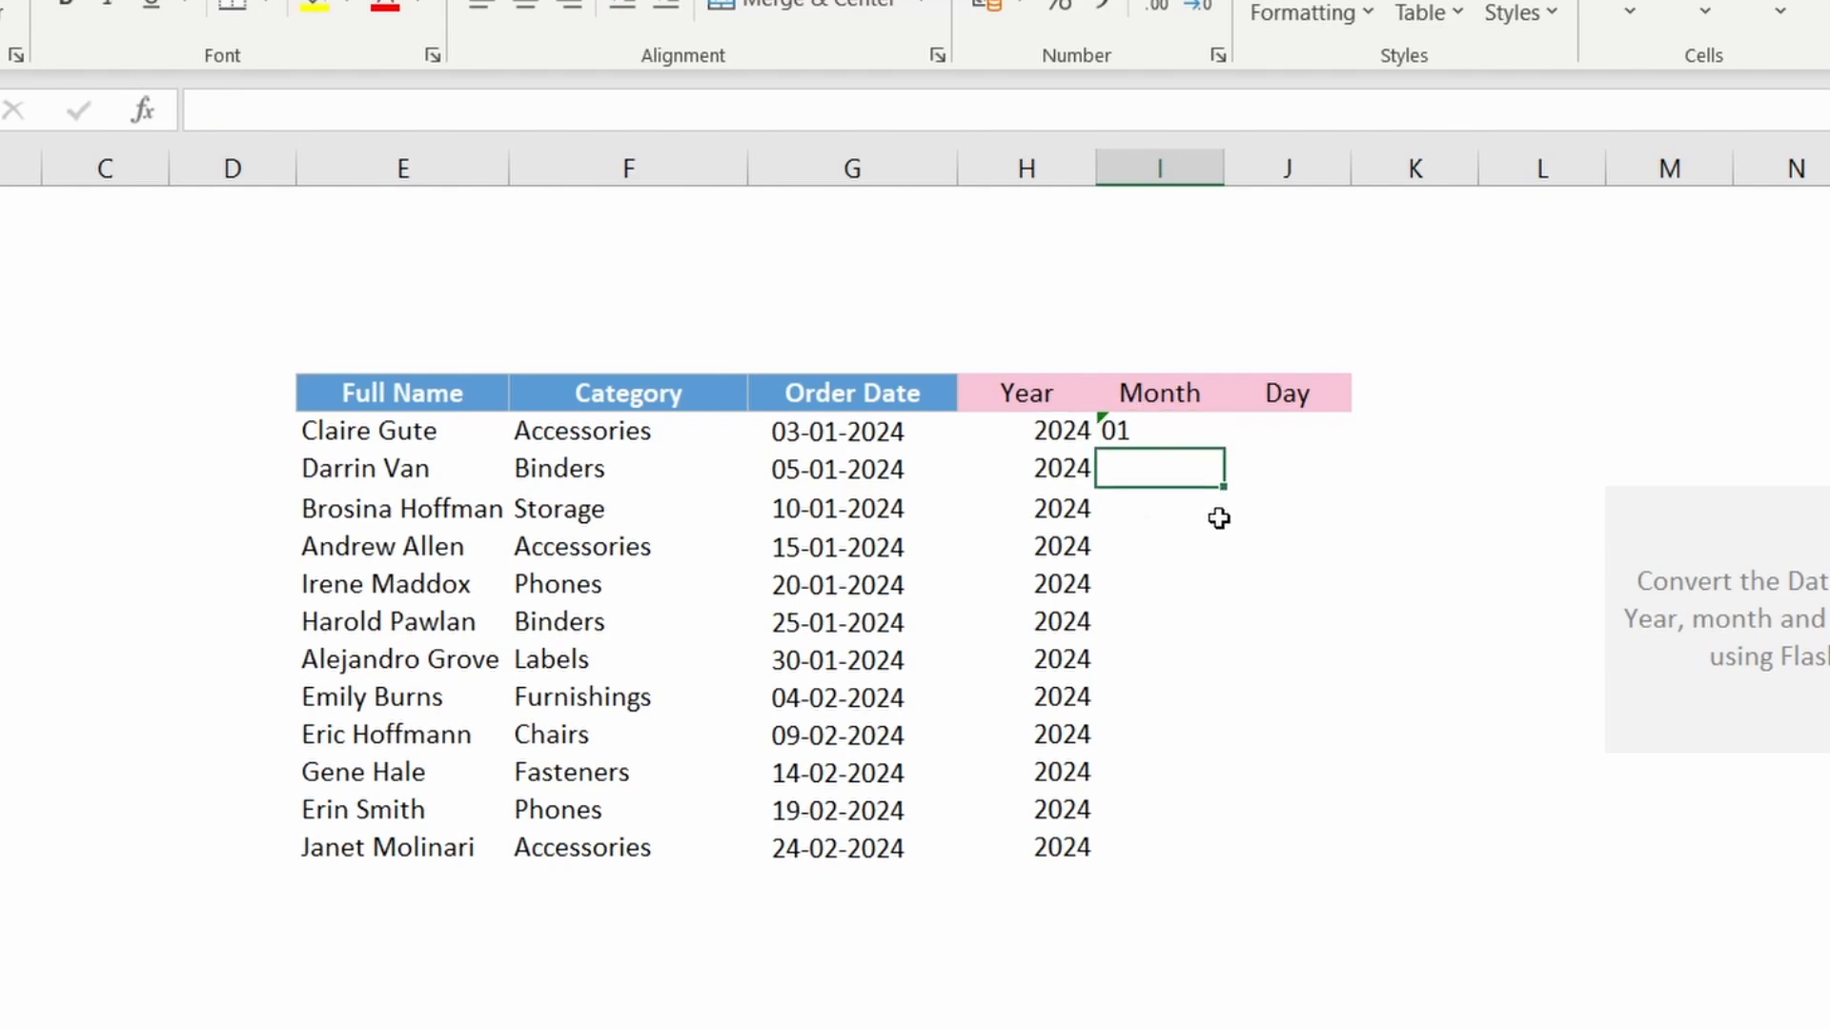
pyautogui.hotkey('ctrl', 'e')
pyautogui.click(1397, 720)
# Step: Enter '03 as text in the first Day cell and Flash Fill the Day column
pyautogui.click(1253, 435)
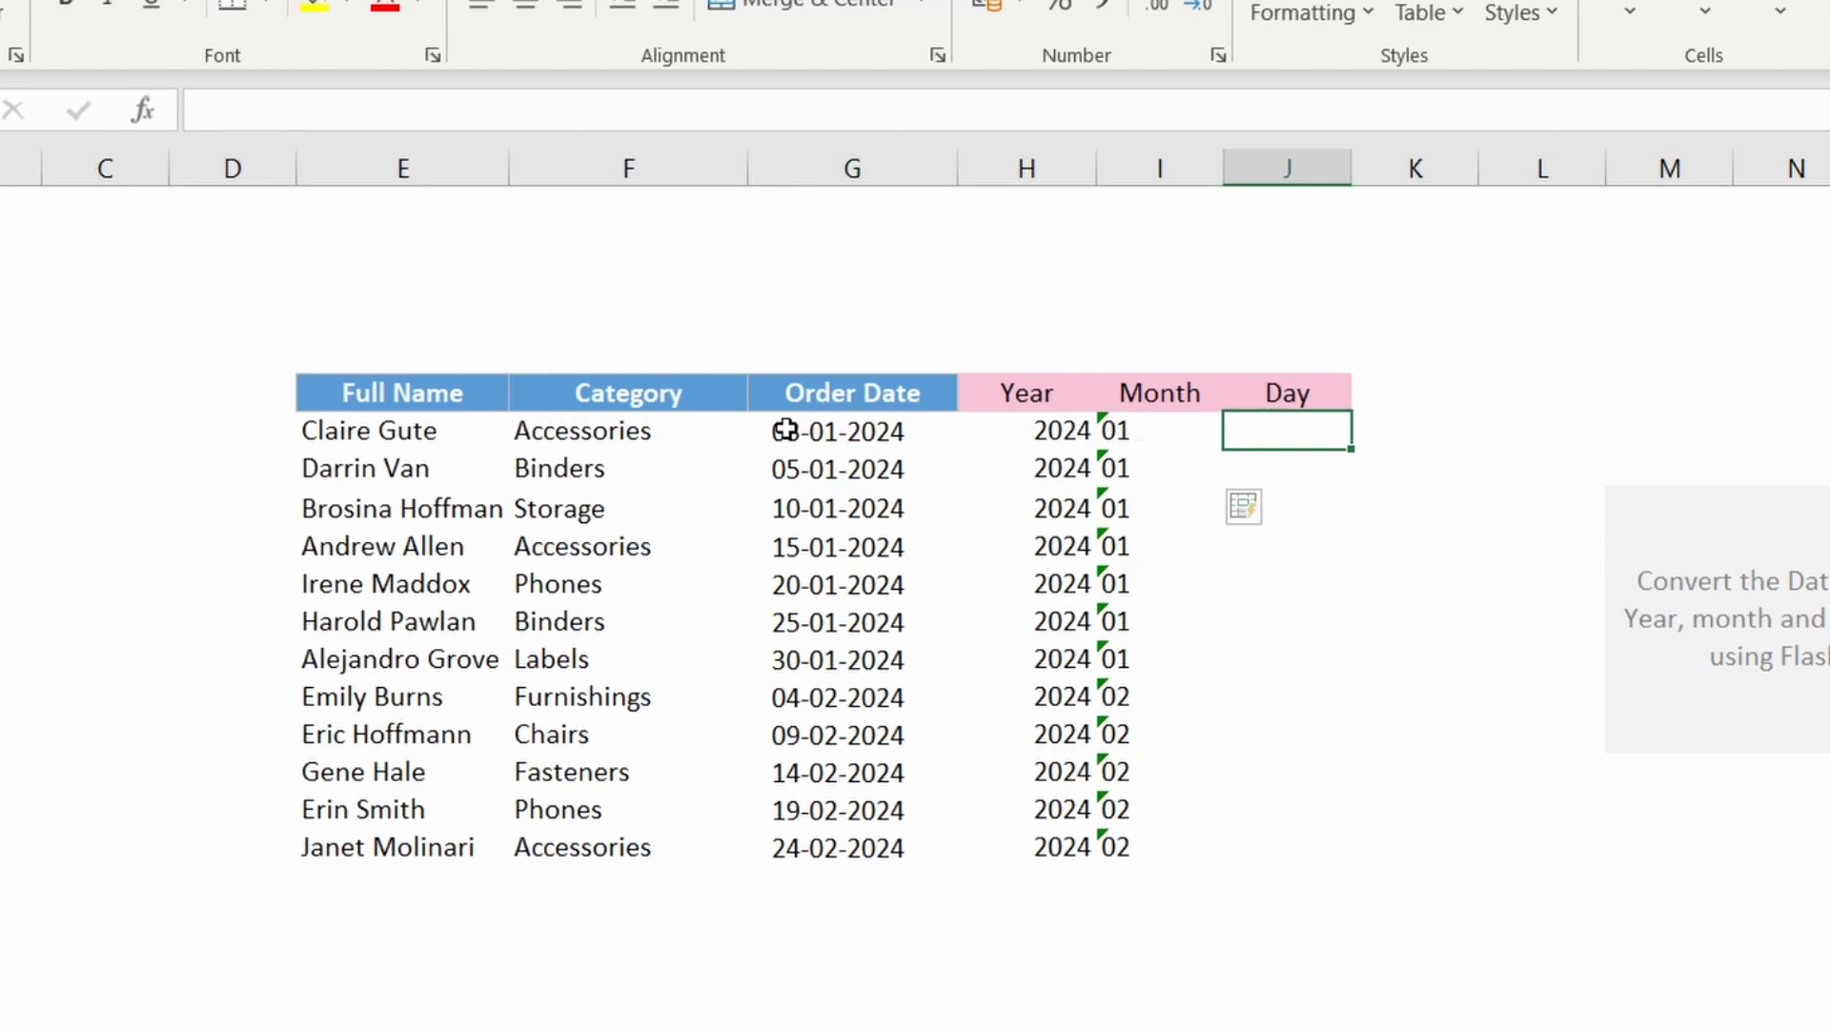
pyautogui.moveTo(788, 429); pyautogui.dragTo(797, 470)
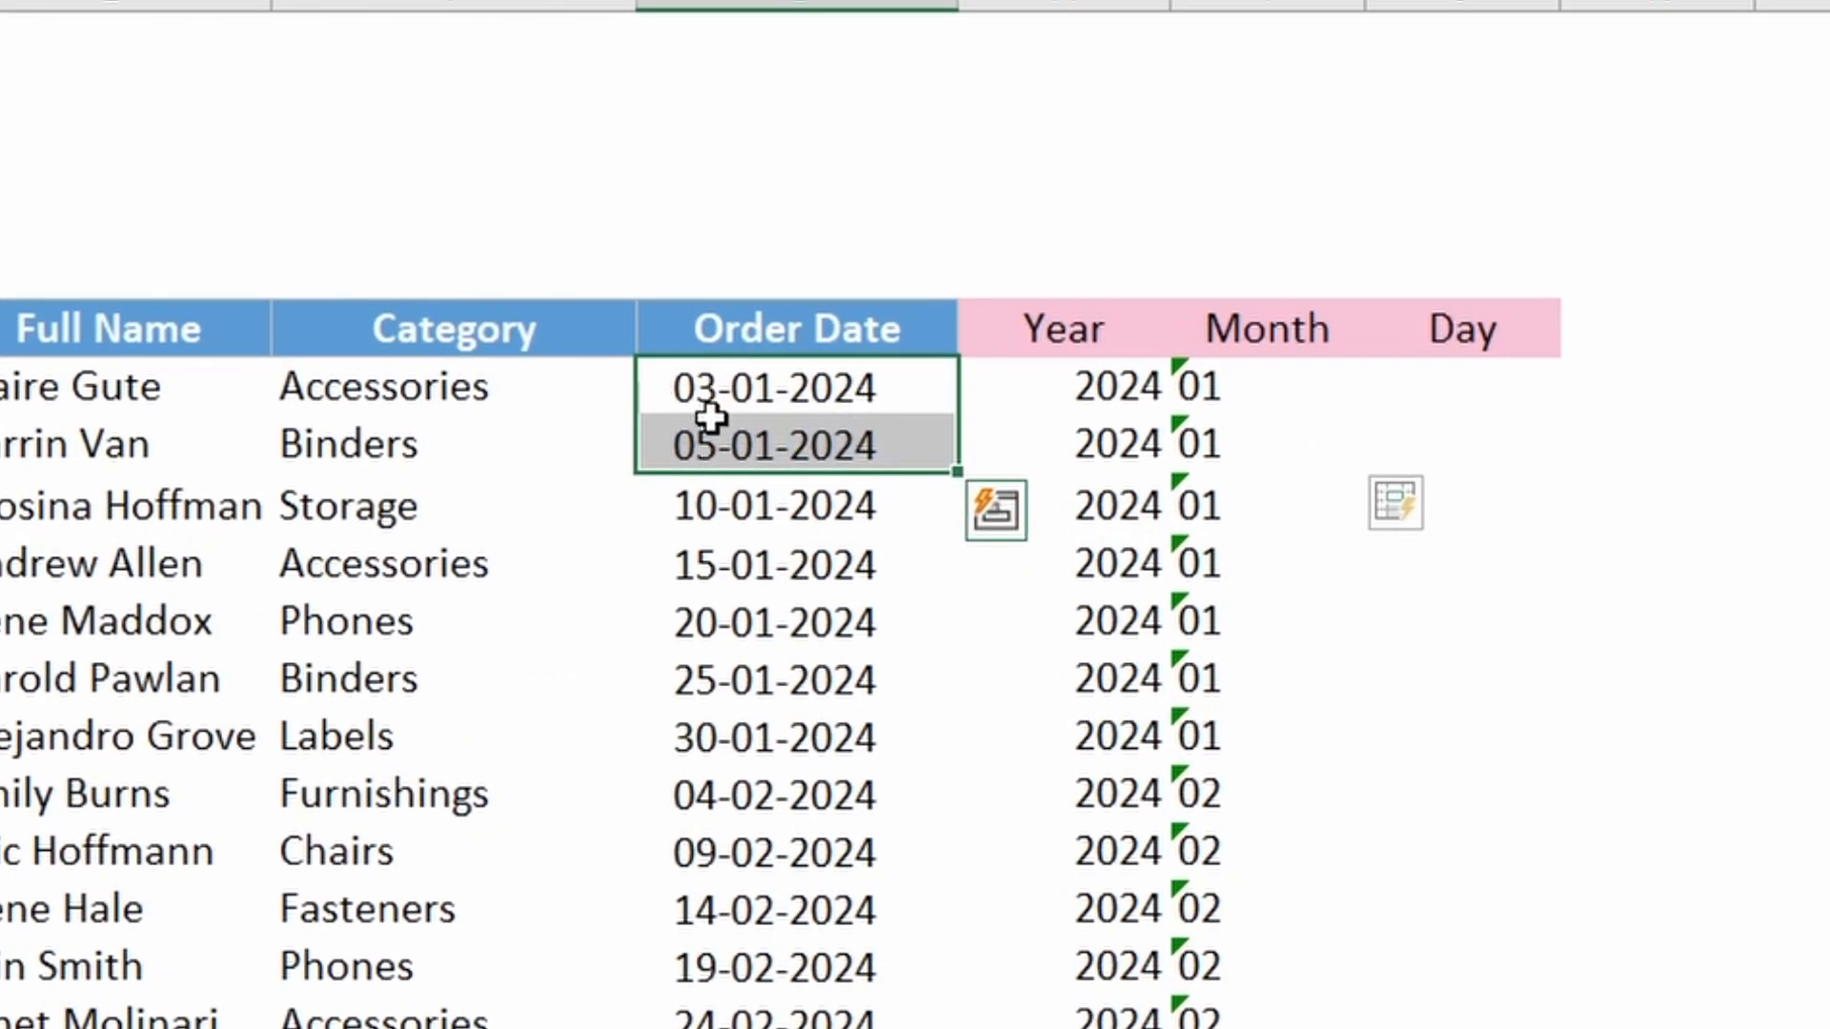
pyautogui.click(1458, 392)
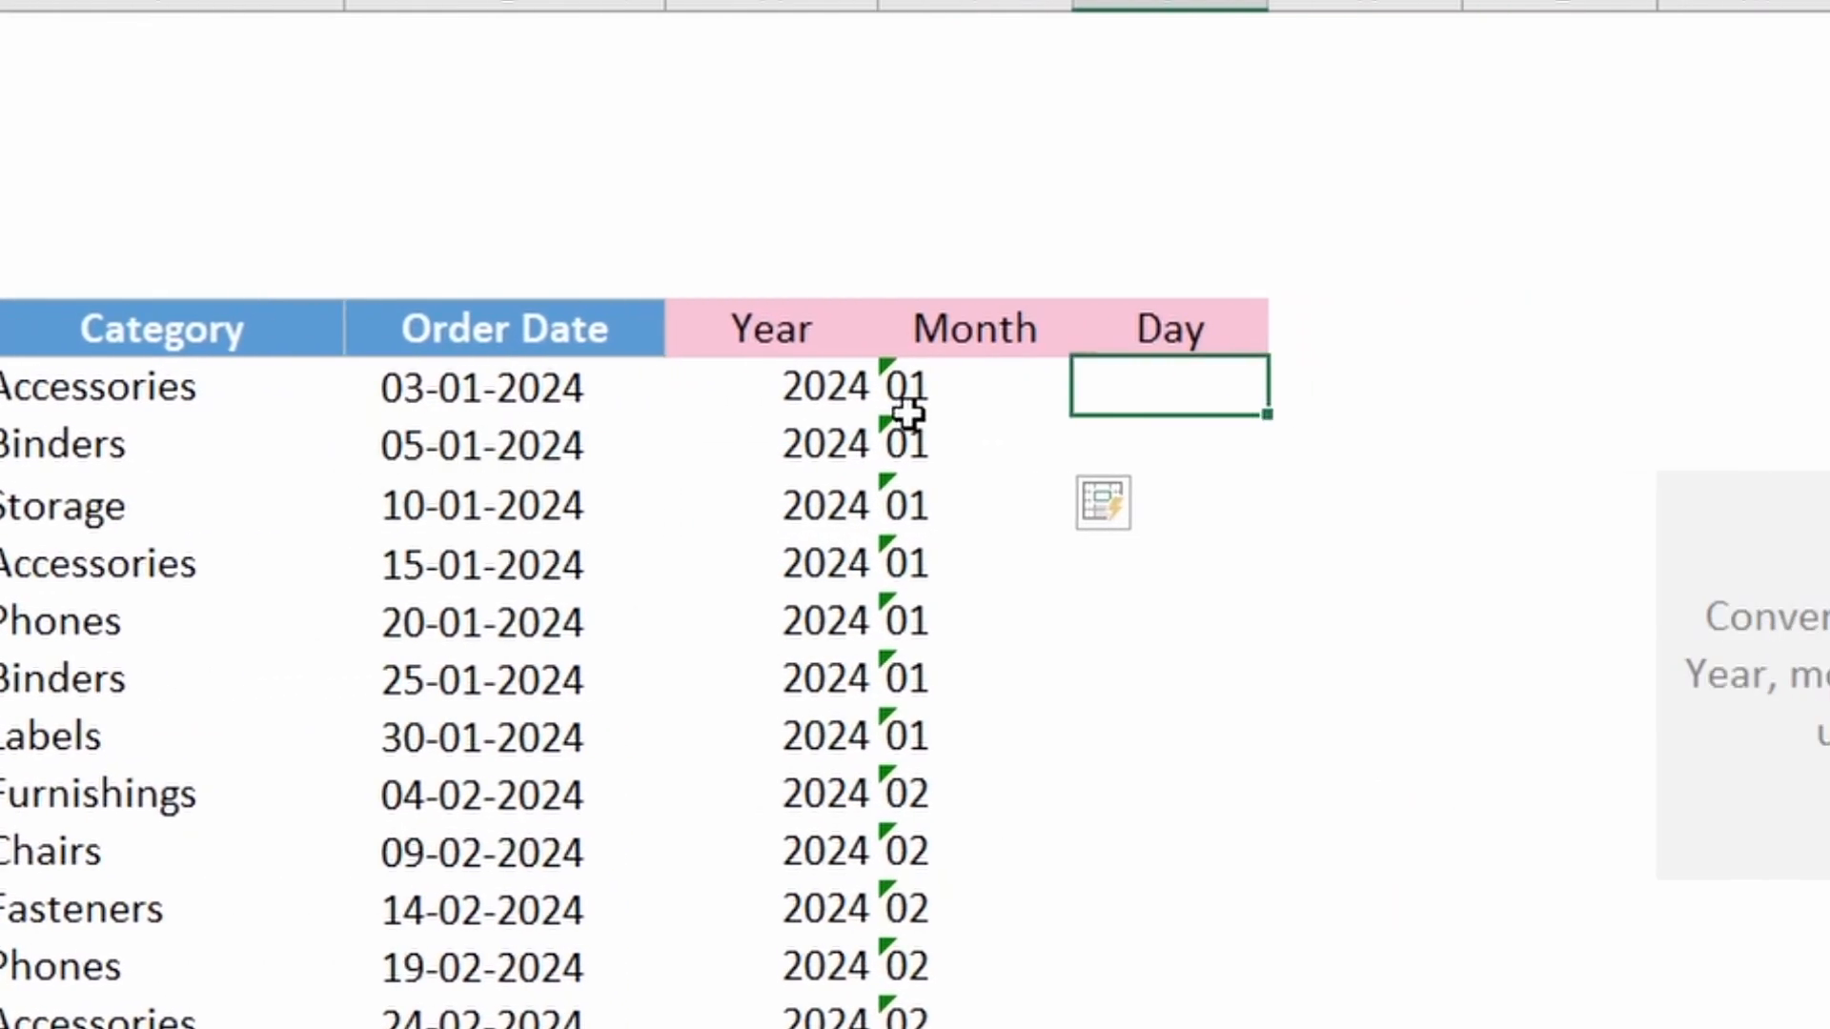
pyautogui.write("'")
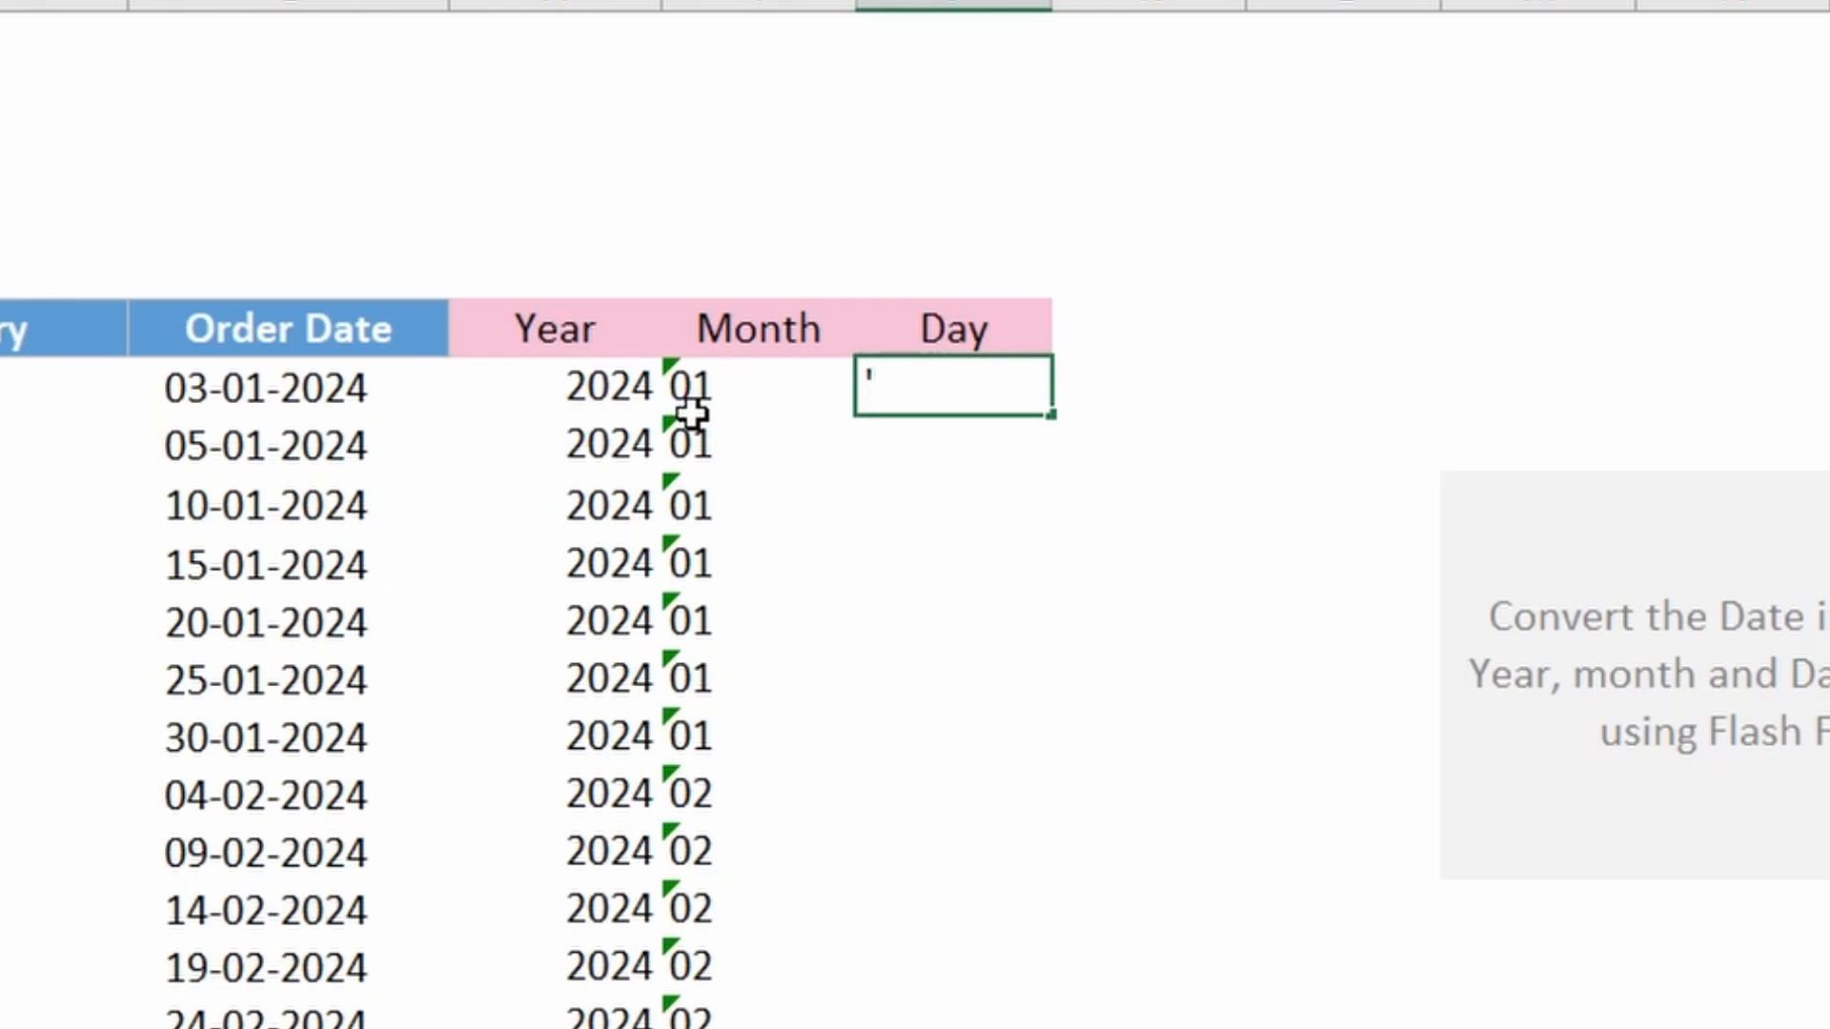
pyautogui.write('03')
pyautogui.press('Return')
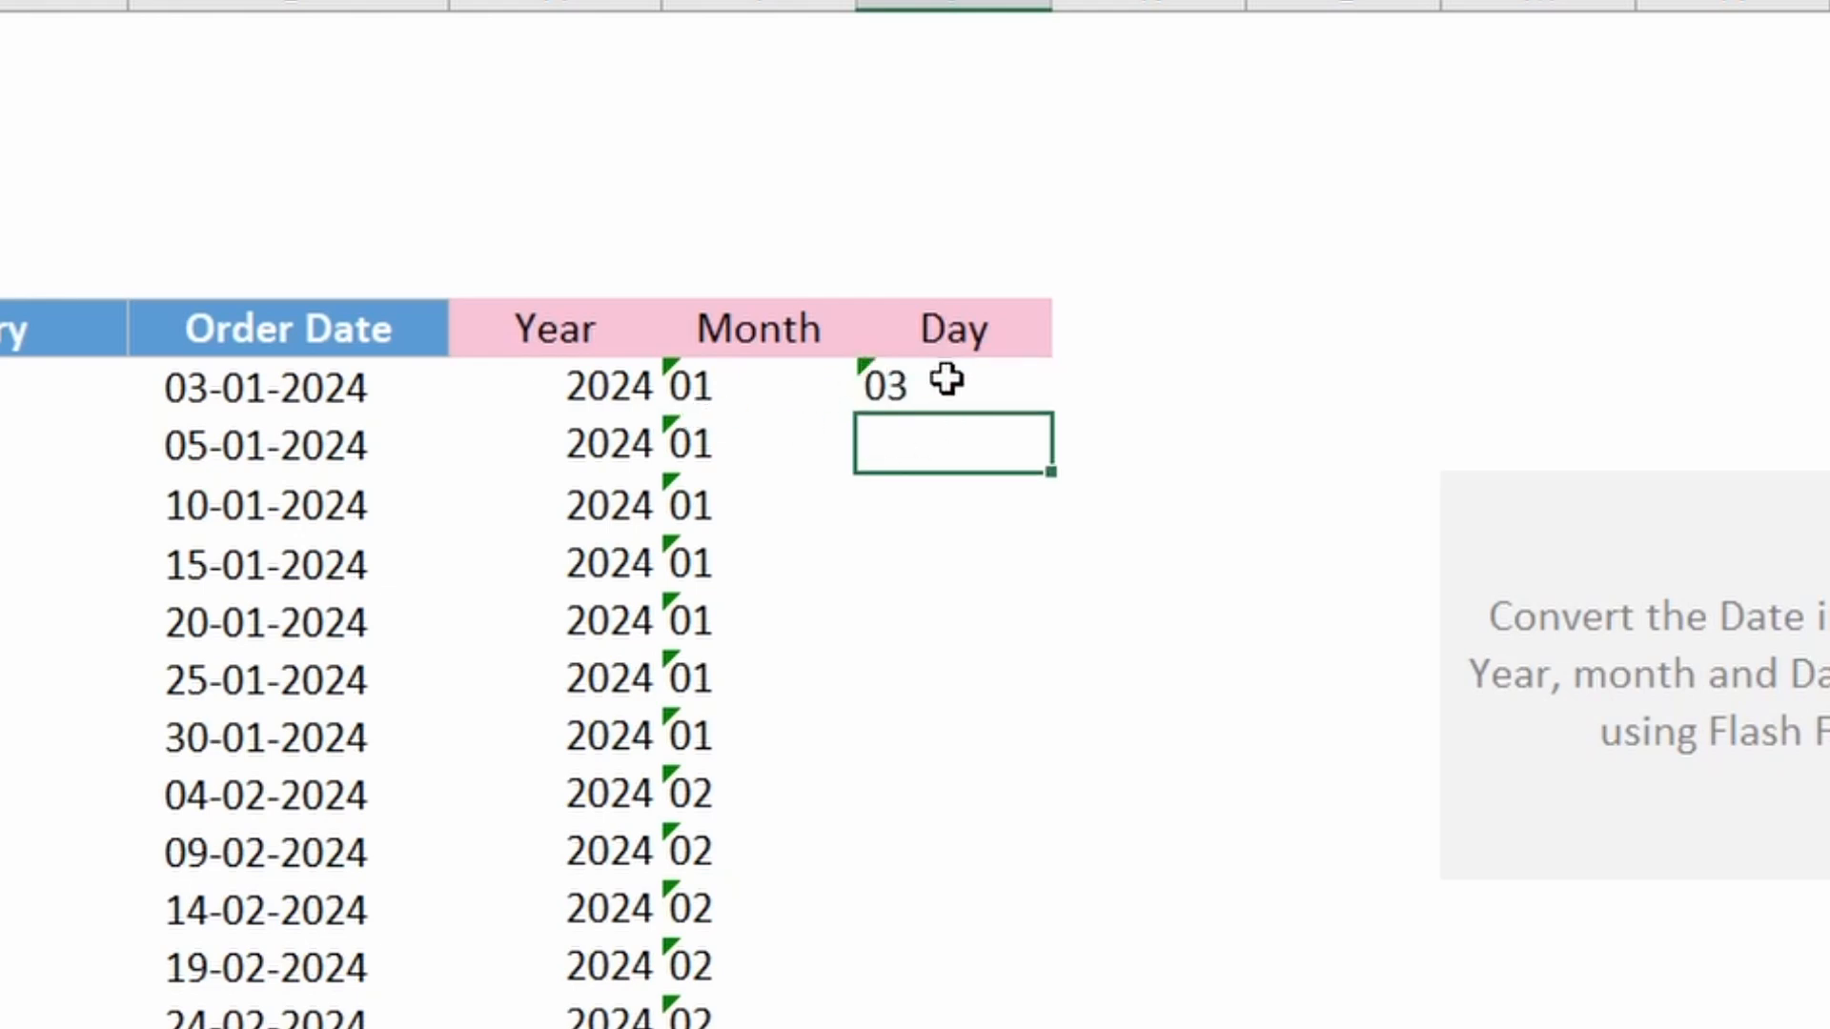
pyautogui.click(946, 381)
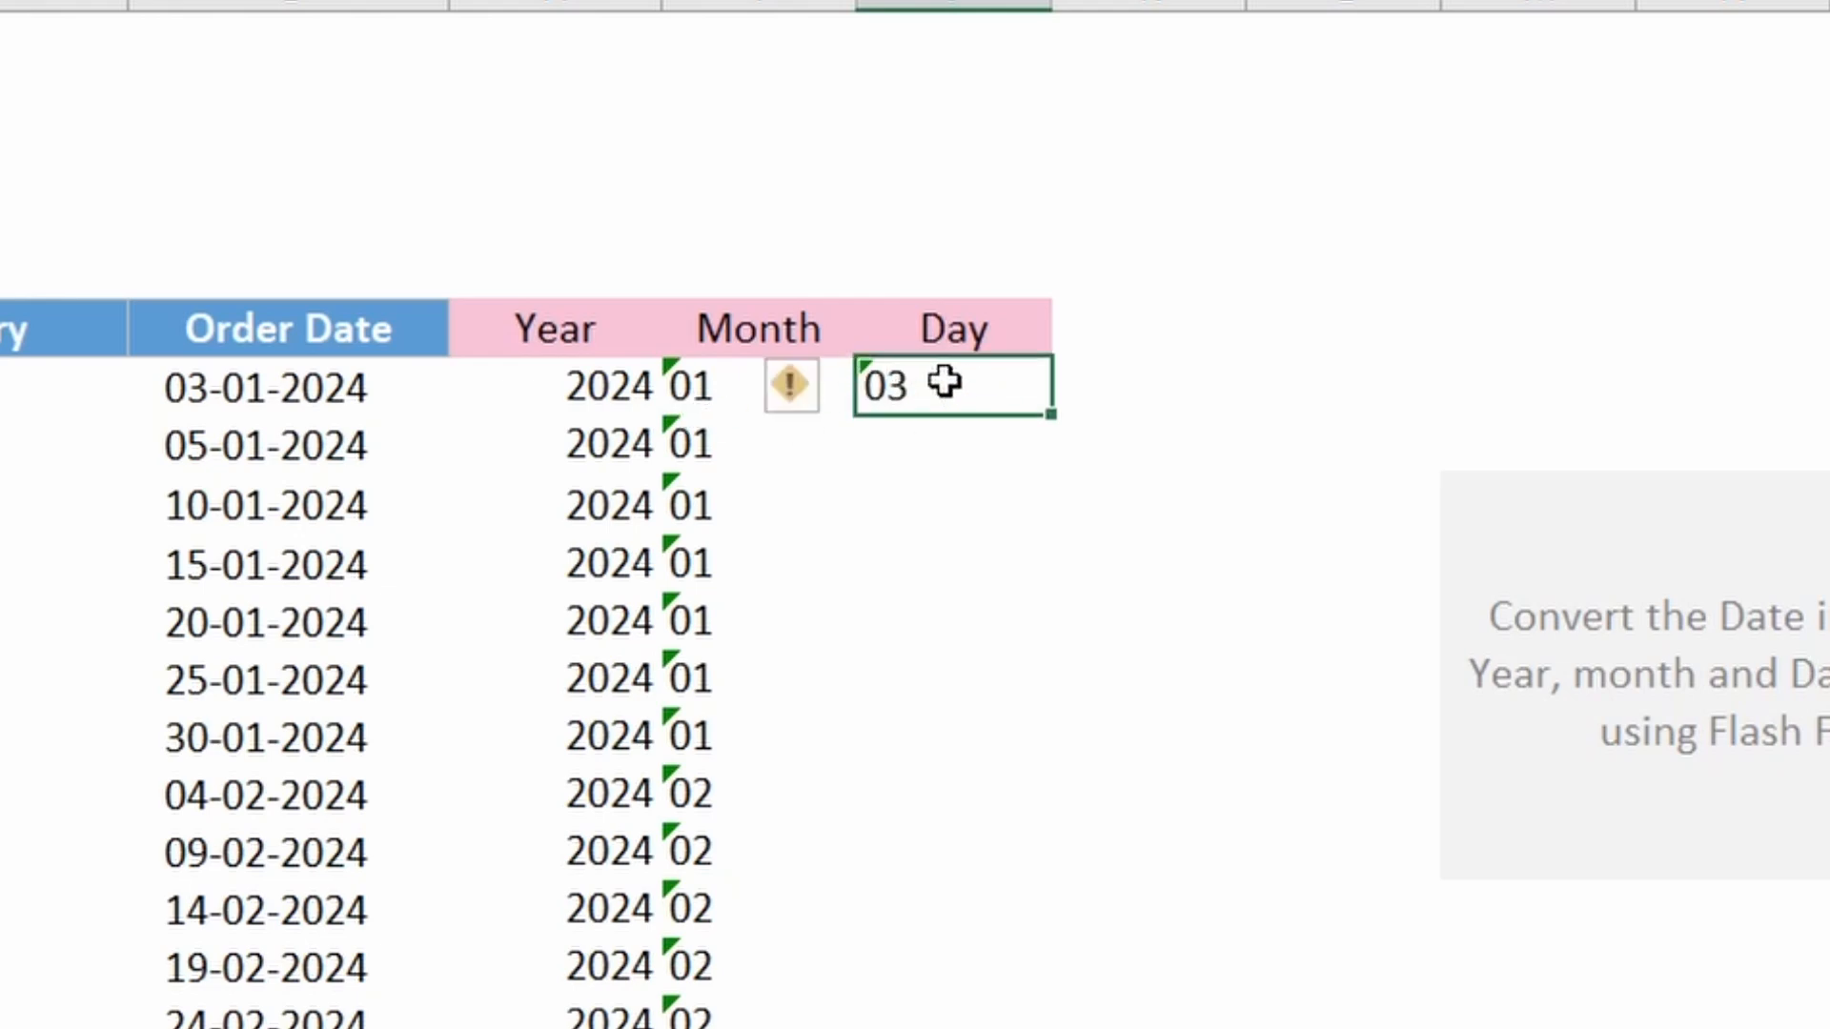
pyautogui.click(933, 442)
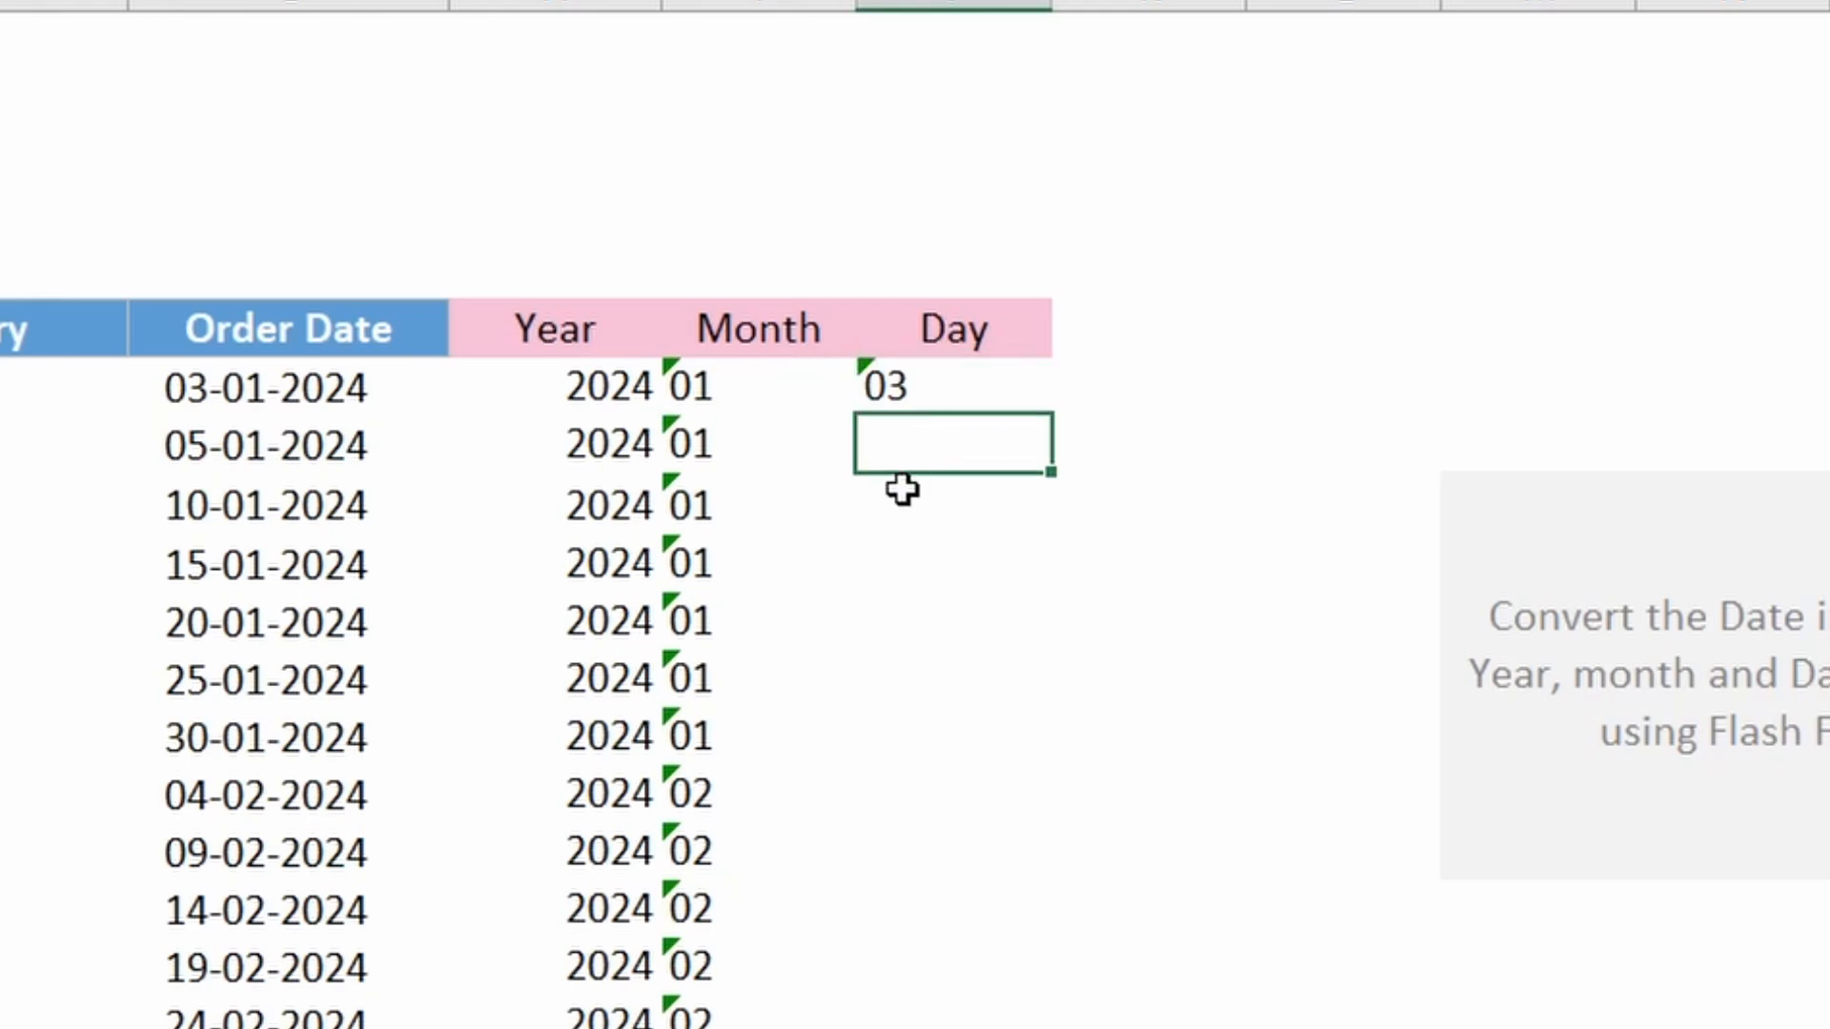
pyautogui.hotkey('ctrl', 'e')
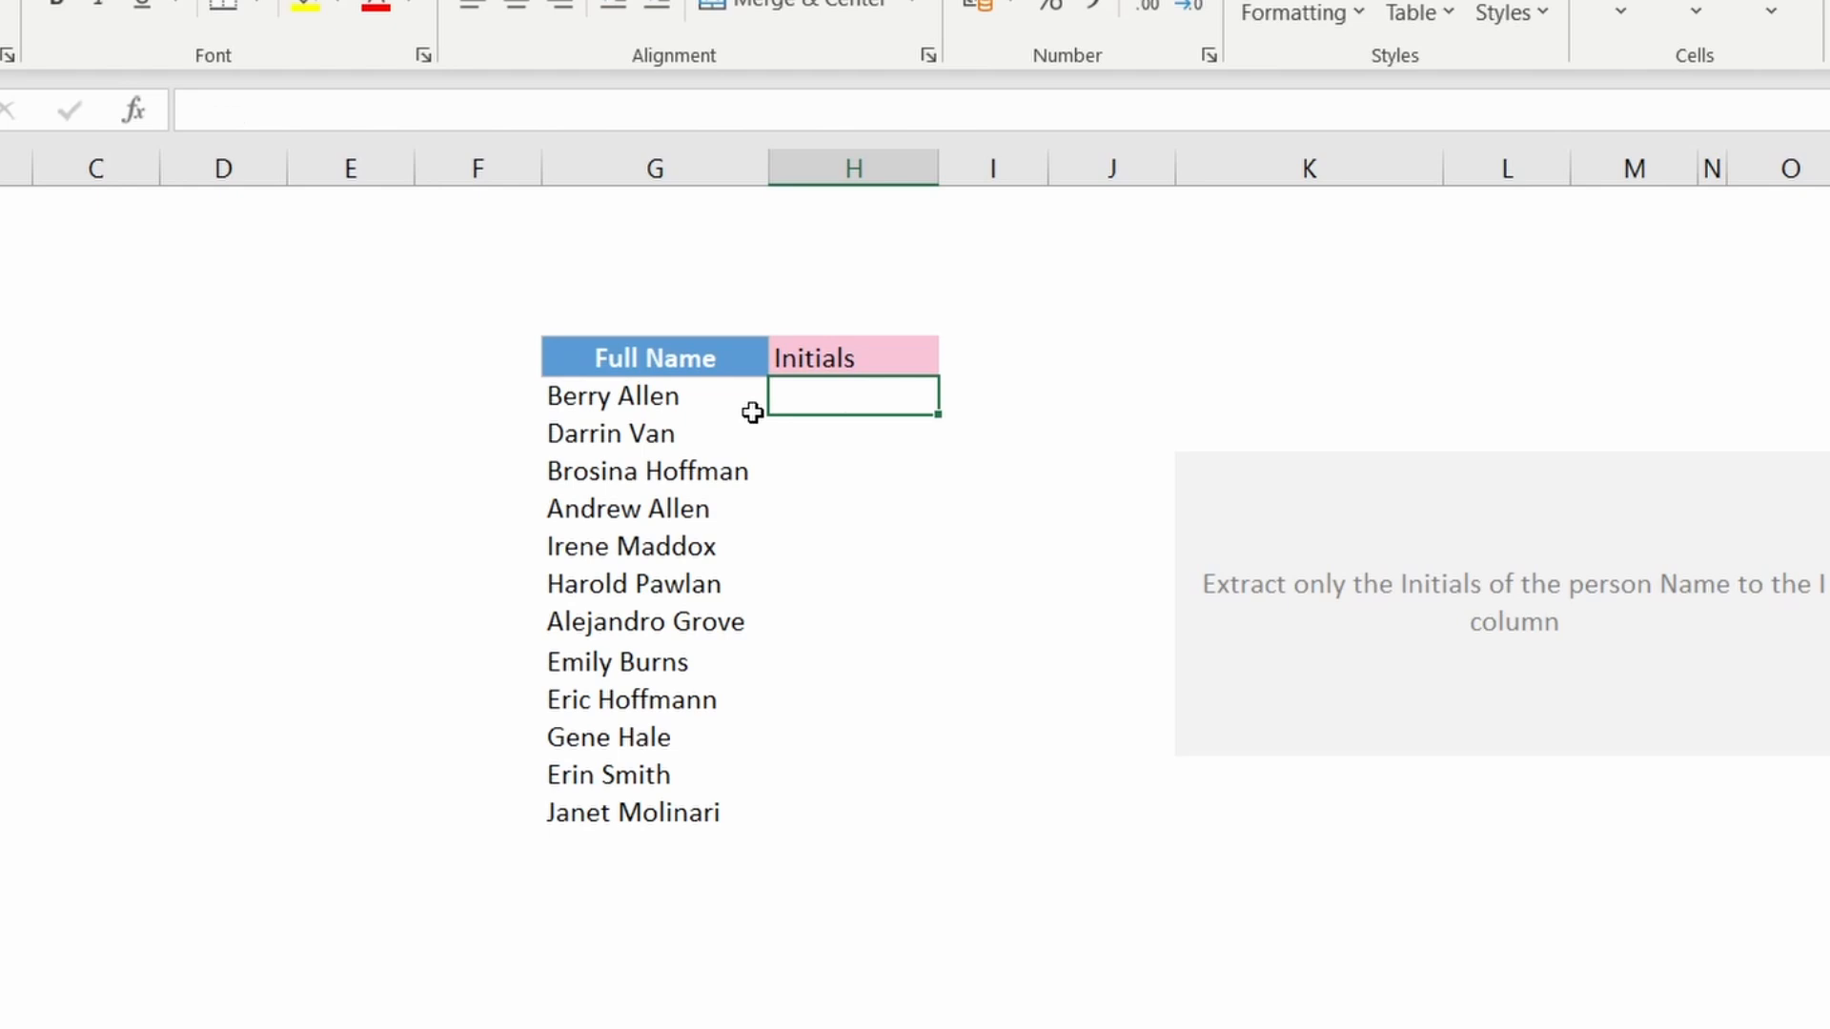
# Step: On the Initials sheet, enter Berry A in the first Initials cell and Flash Fill the Initials column
pyautogui.write('Berry A')
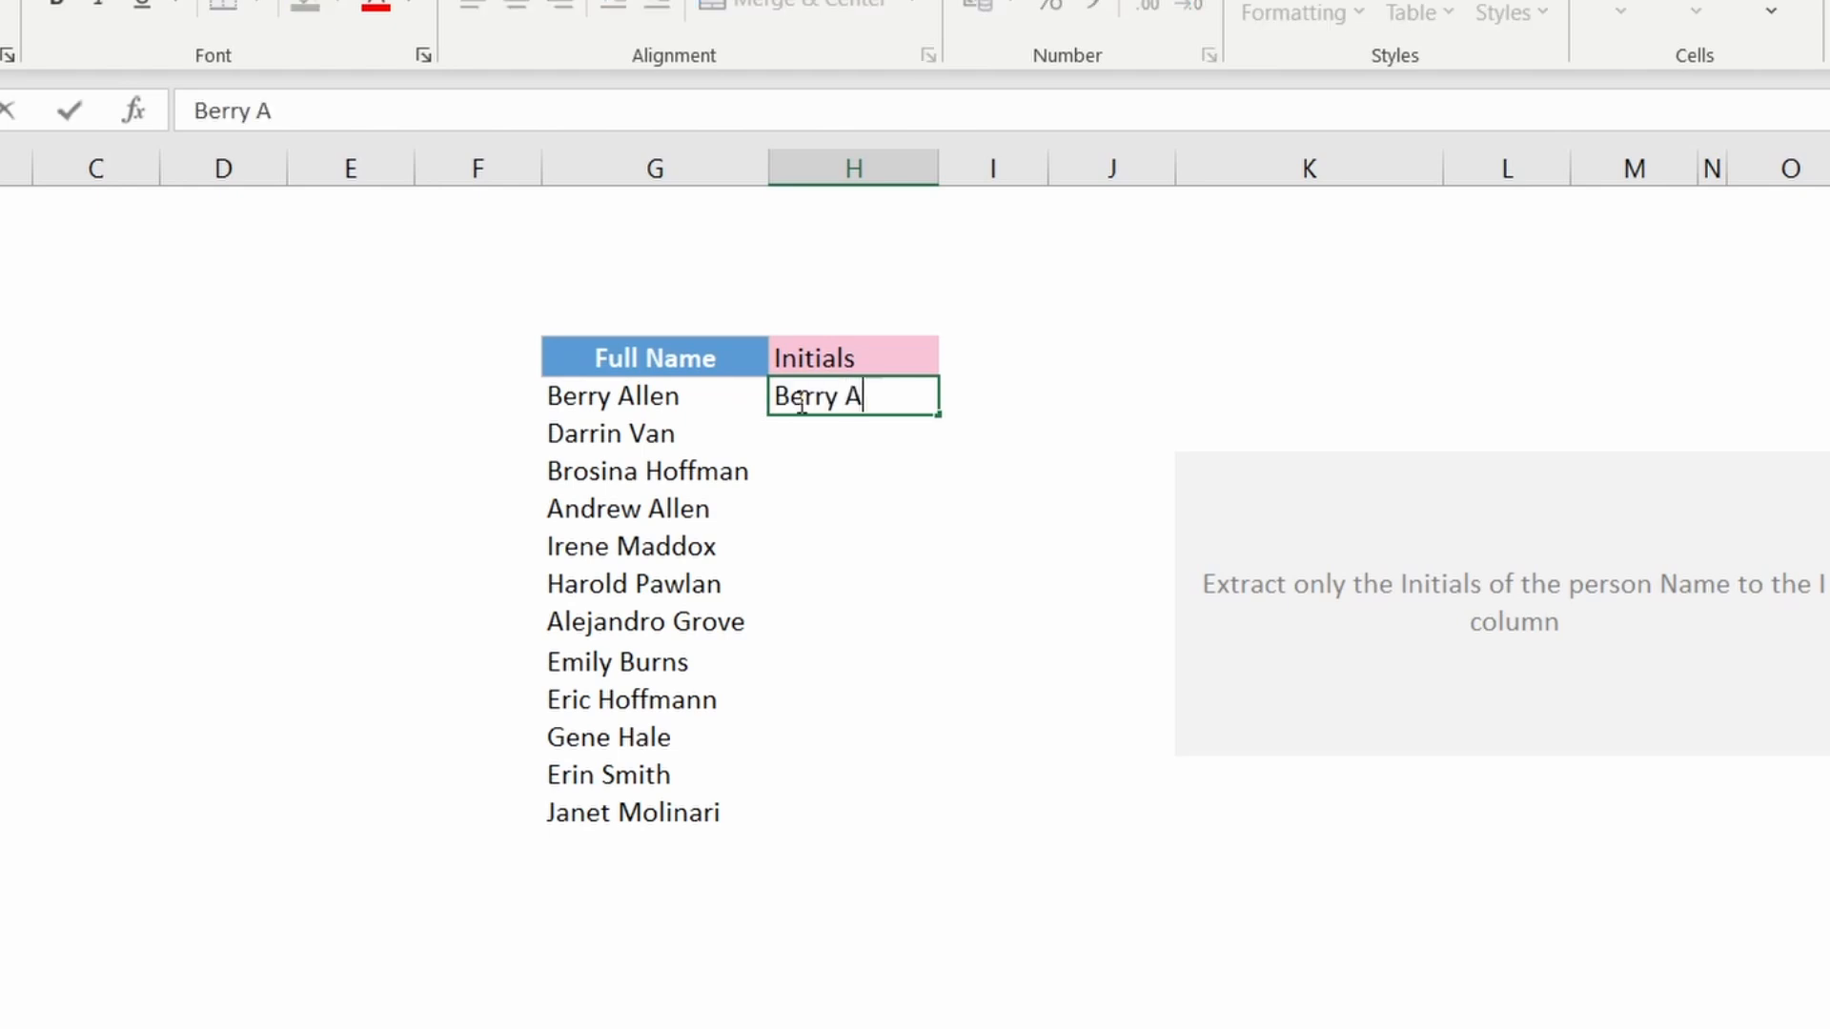
pyautogui.press('Return')
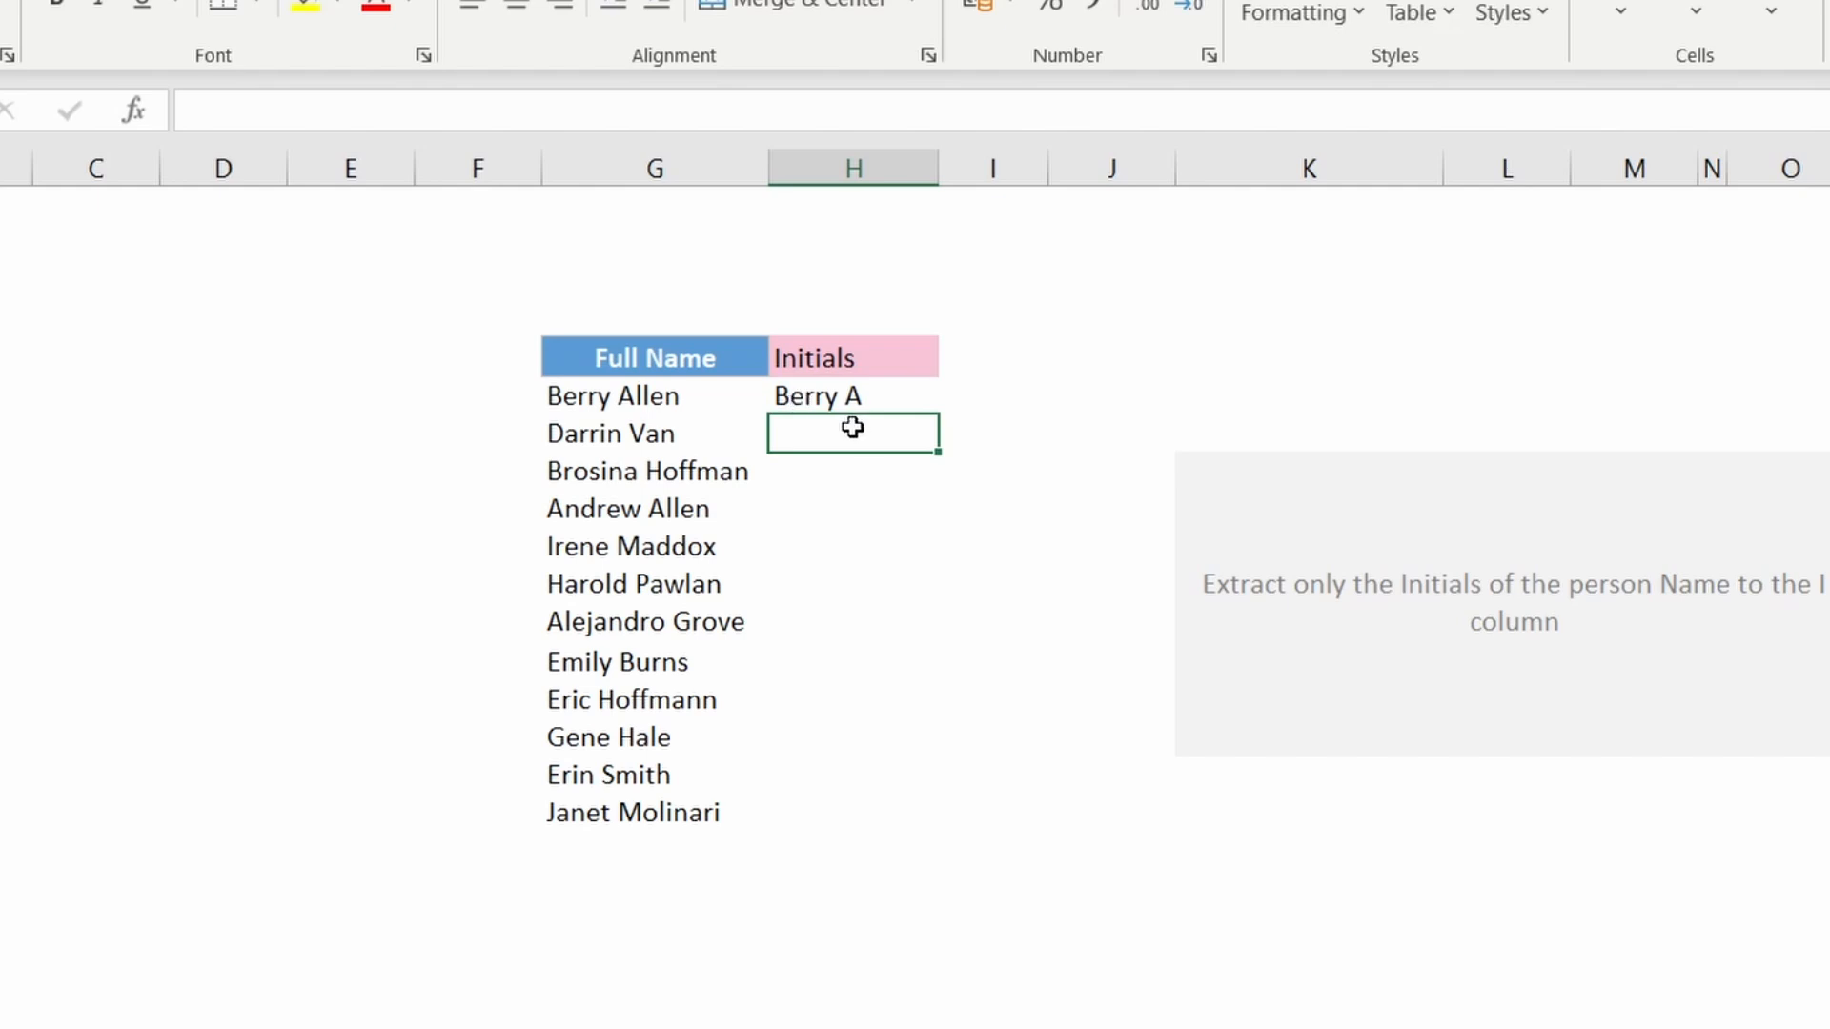
pyautogui.hotkey('ctrl', 'e')
pyautogui.click(1201, 363)
pyautogui.moveTo(838, 388); pyautogui.dragTo(838, 805)
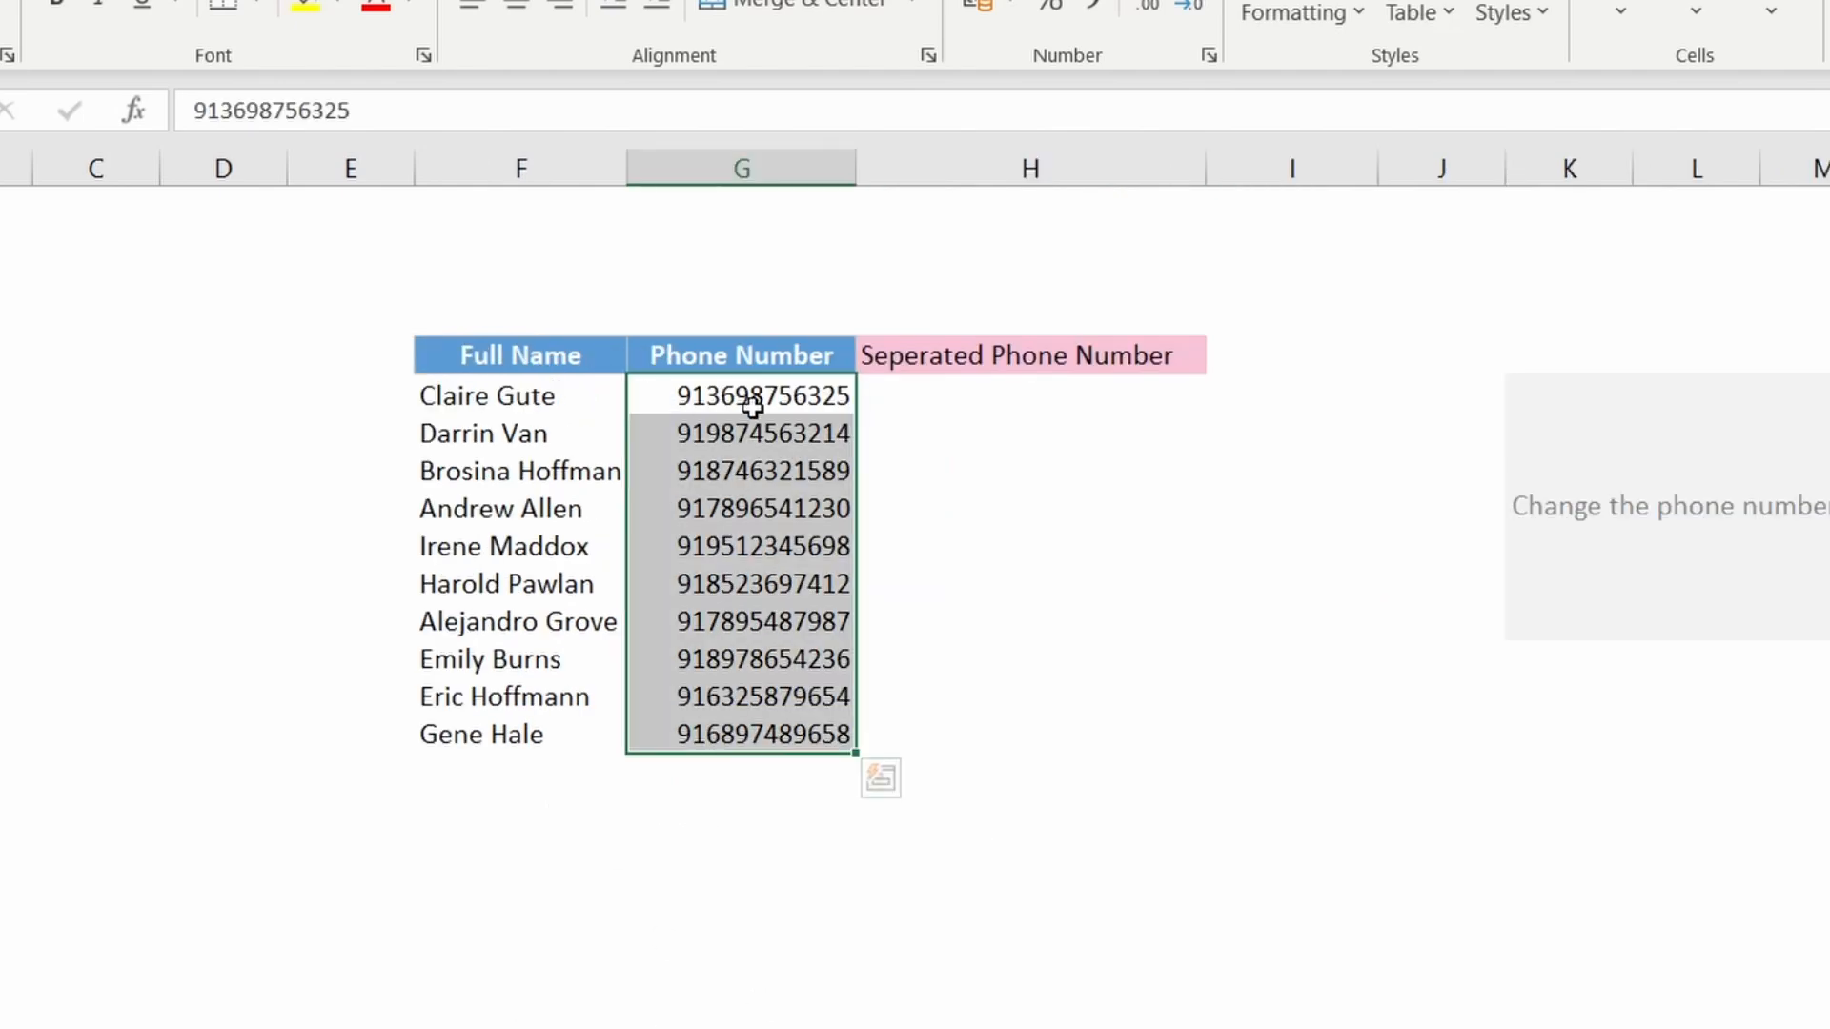
# Step: Examine the Phone Number column, the empty Seperated Phone Number column and the task instructions
pyautogui.moveTo(751, 402); pyautogui.dragTo(767, 687)
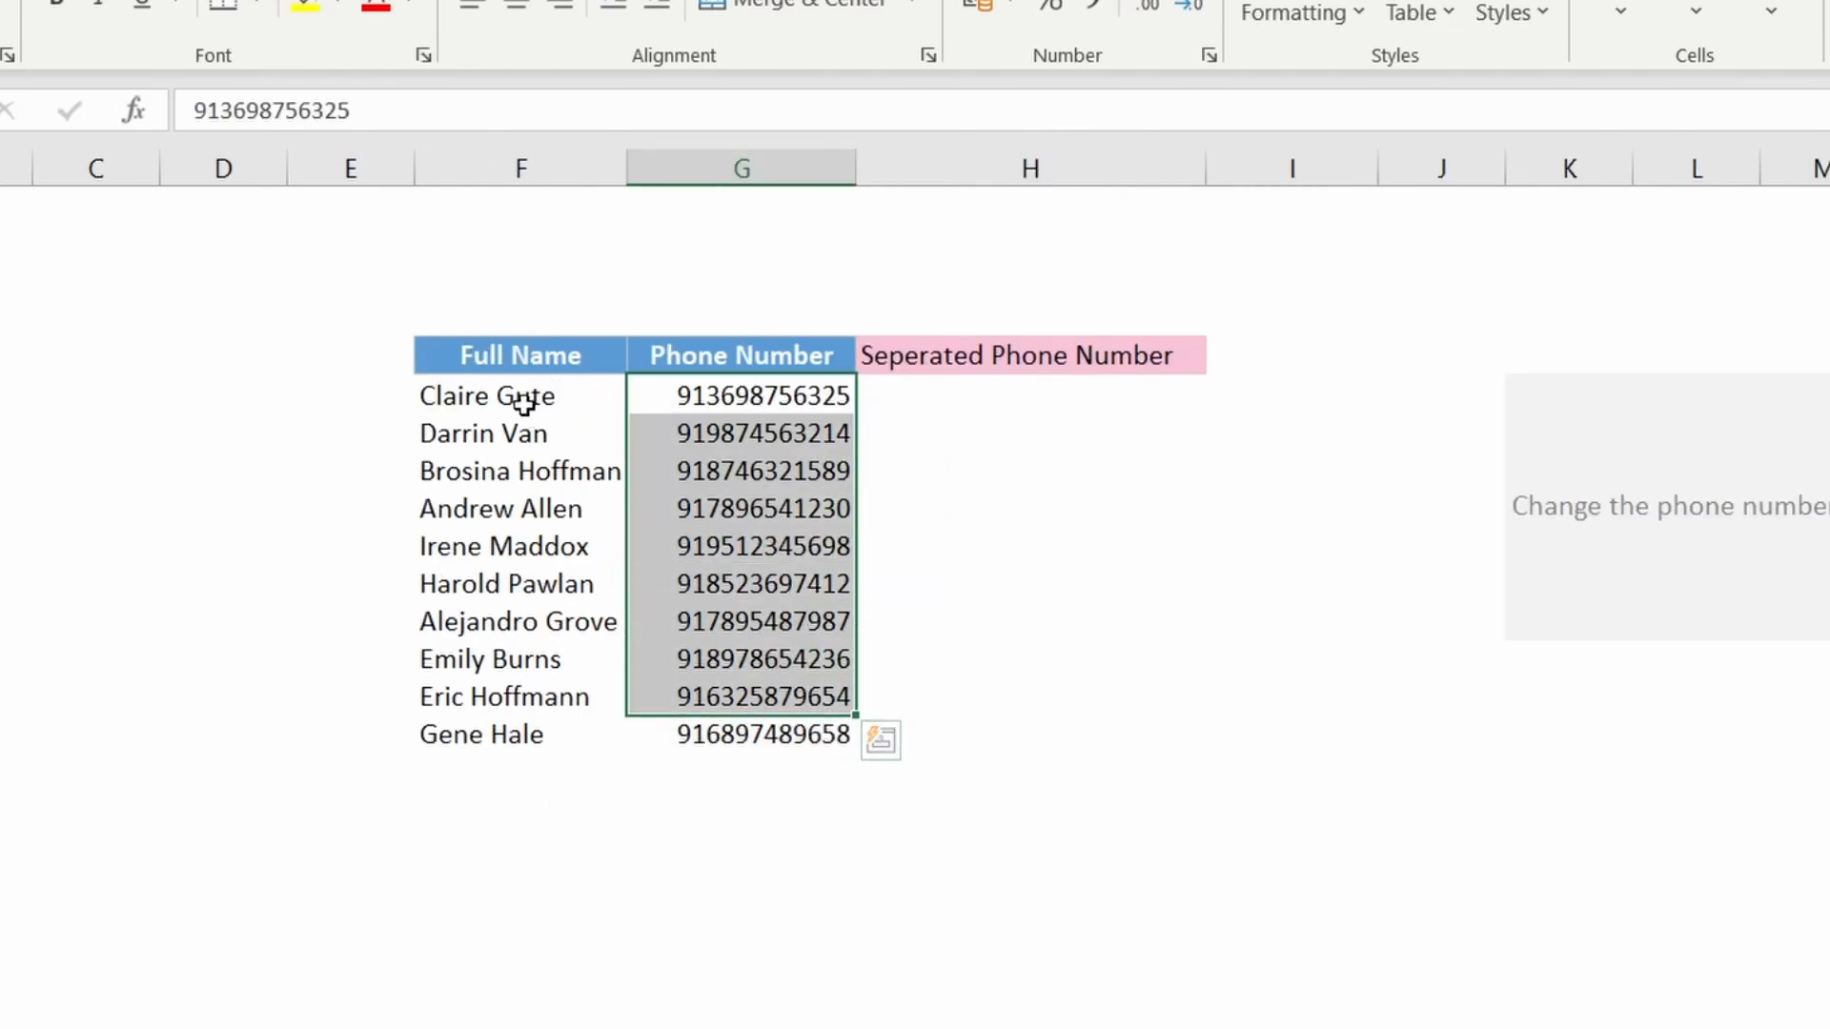
pyautogui.moveTo(523, 404); pyautogui.dragTo(518, 699)
pyautogui.click(1049, 515)
pyautogui.click(972, 395)
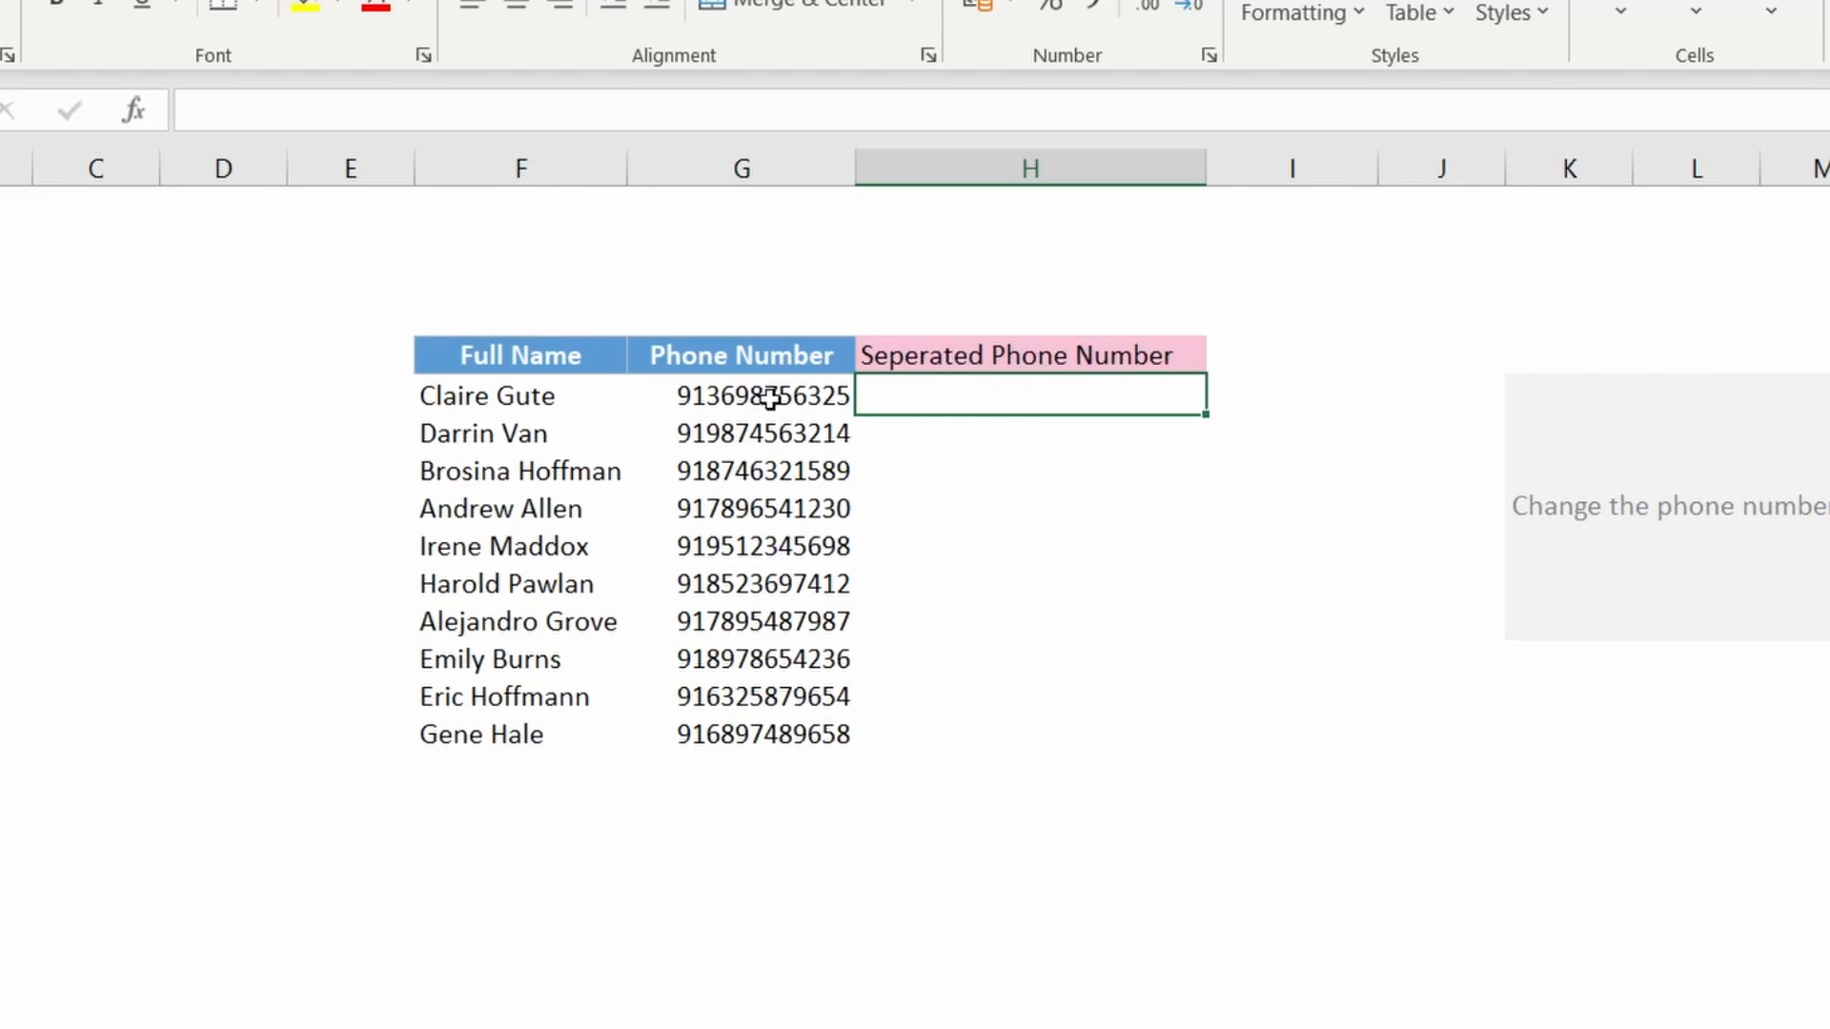
pyautogui.click(705, 400)
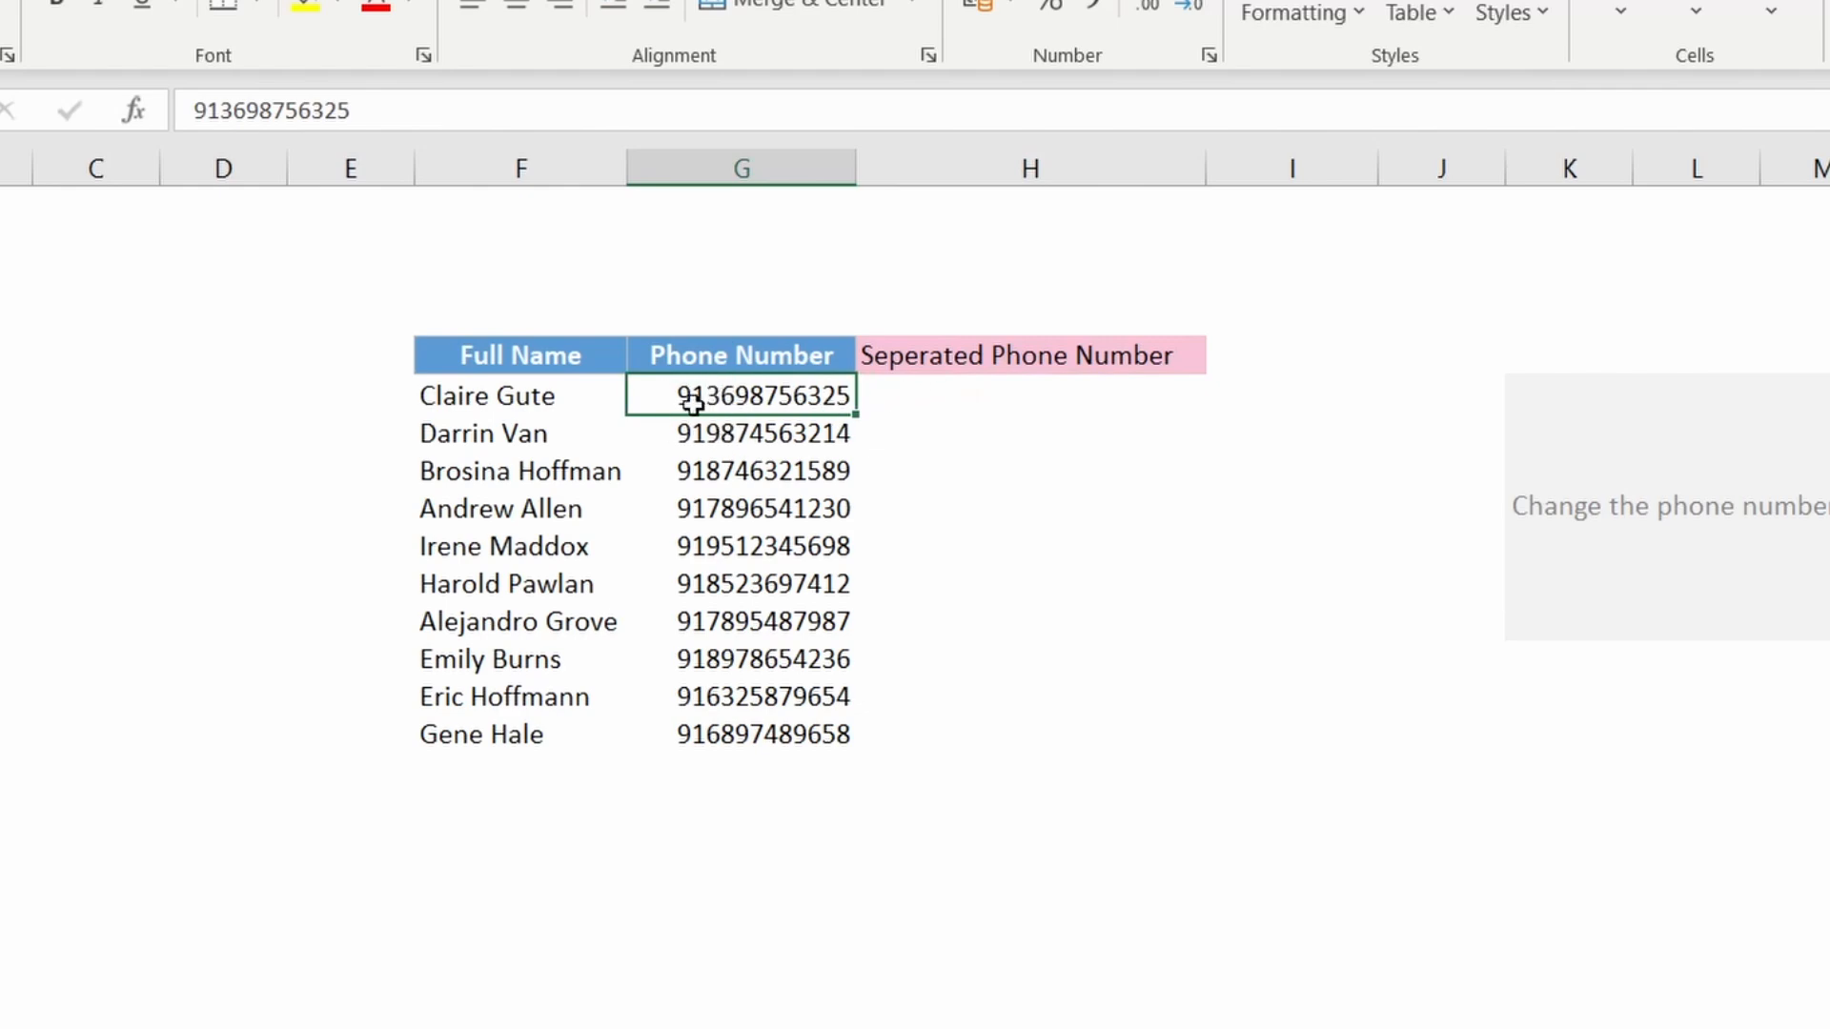
pyautogui.click(1021, 396)
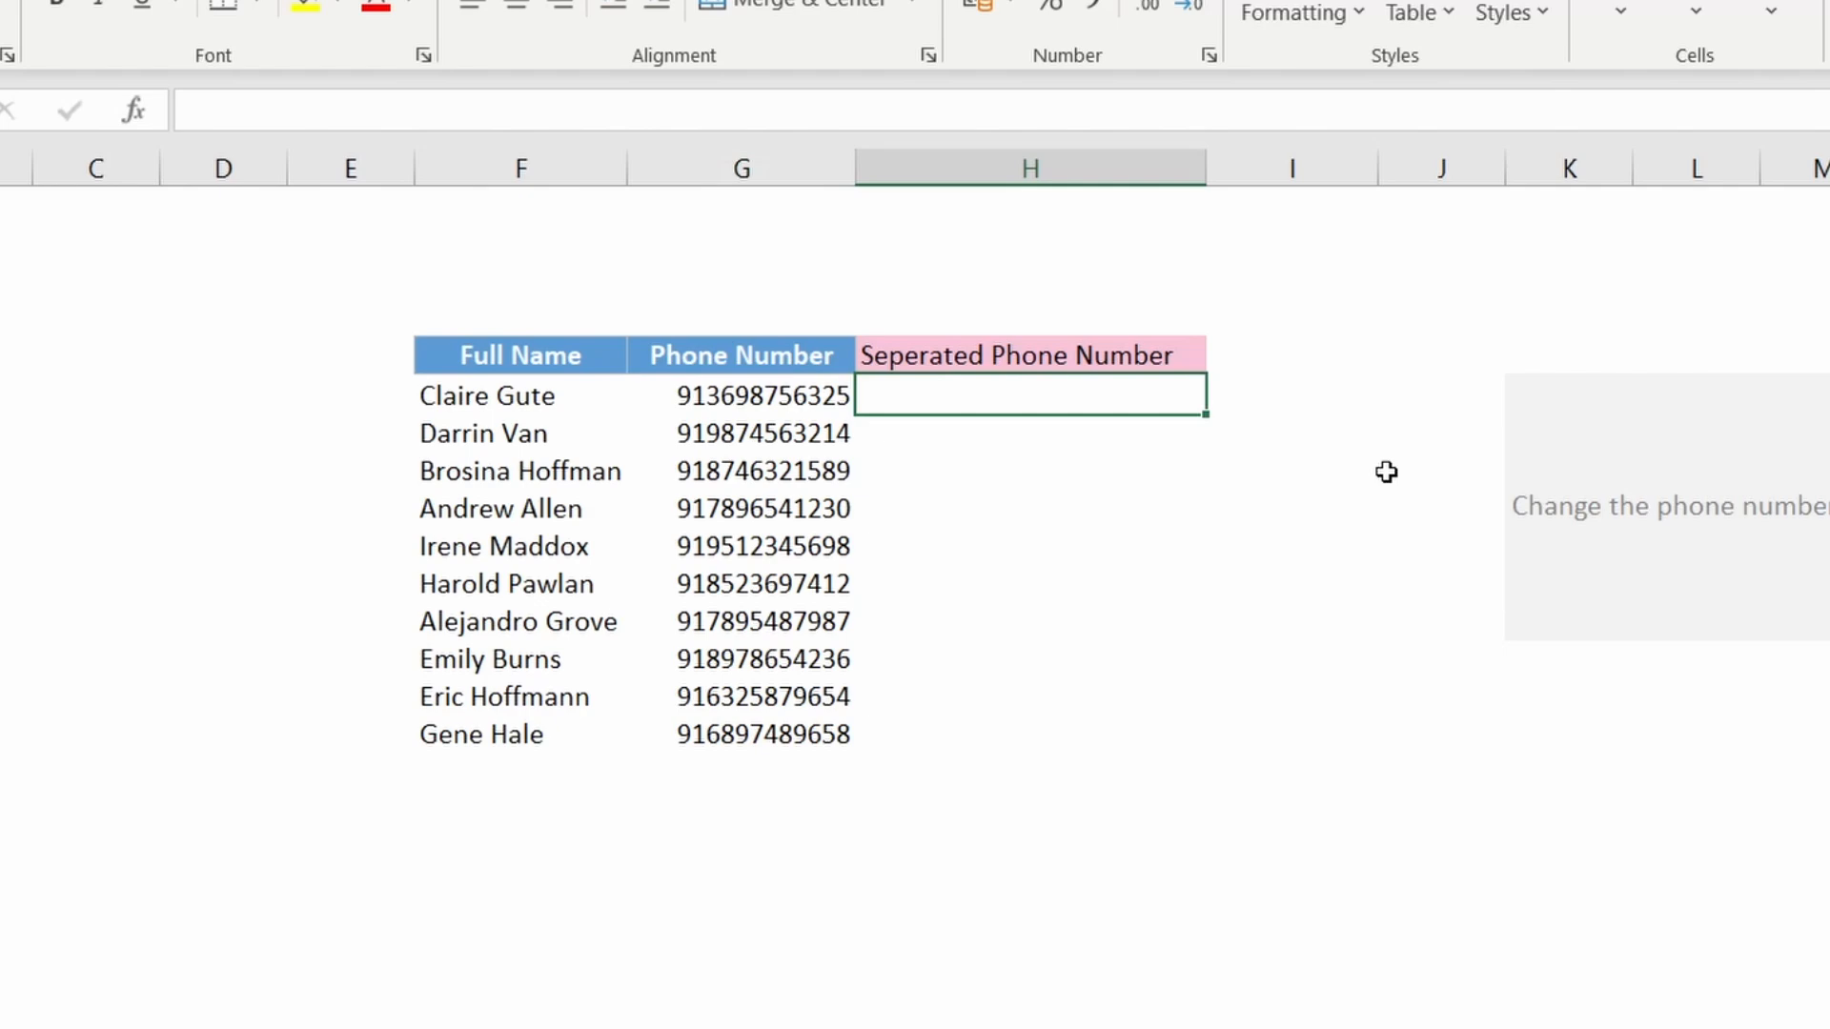
pyautogui.click(1630, 498)
# Step: Copy the first phone number into the first Seperated Phone Number cell and insert a hyphen after the leading 91
pyautogui.click(1040, 408)
pyautogui.write('91-')
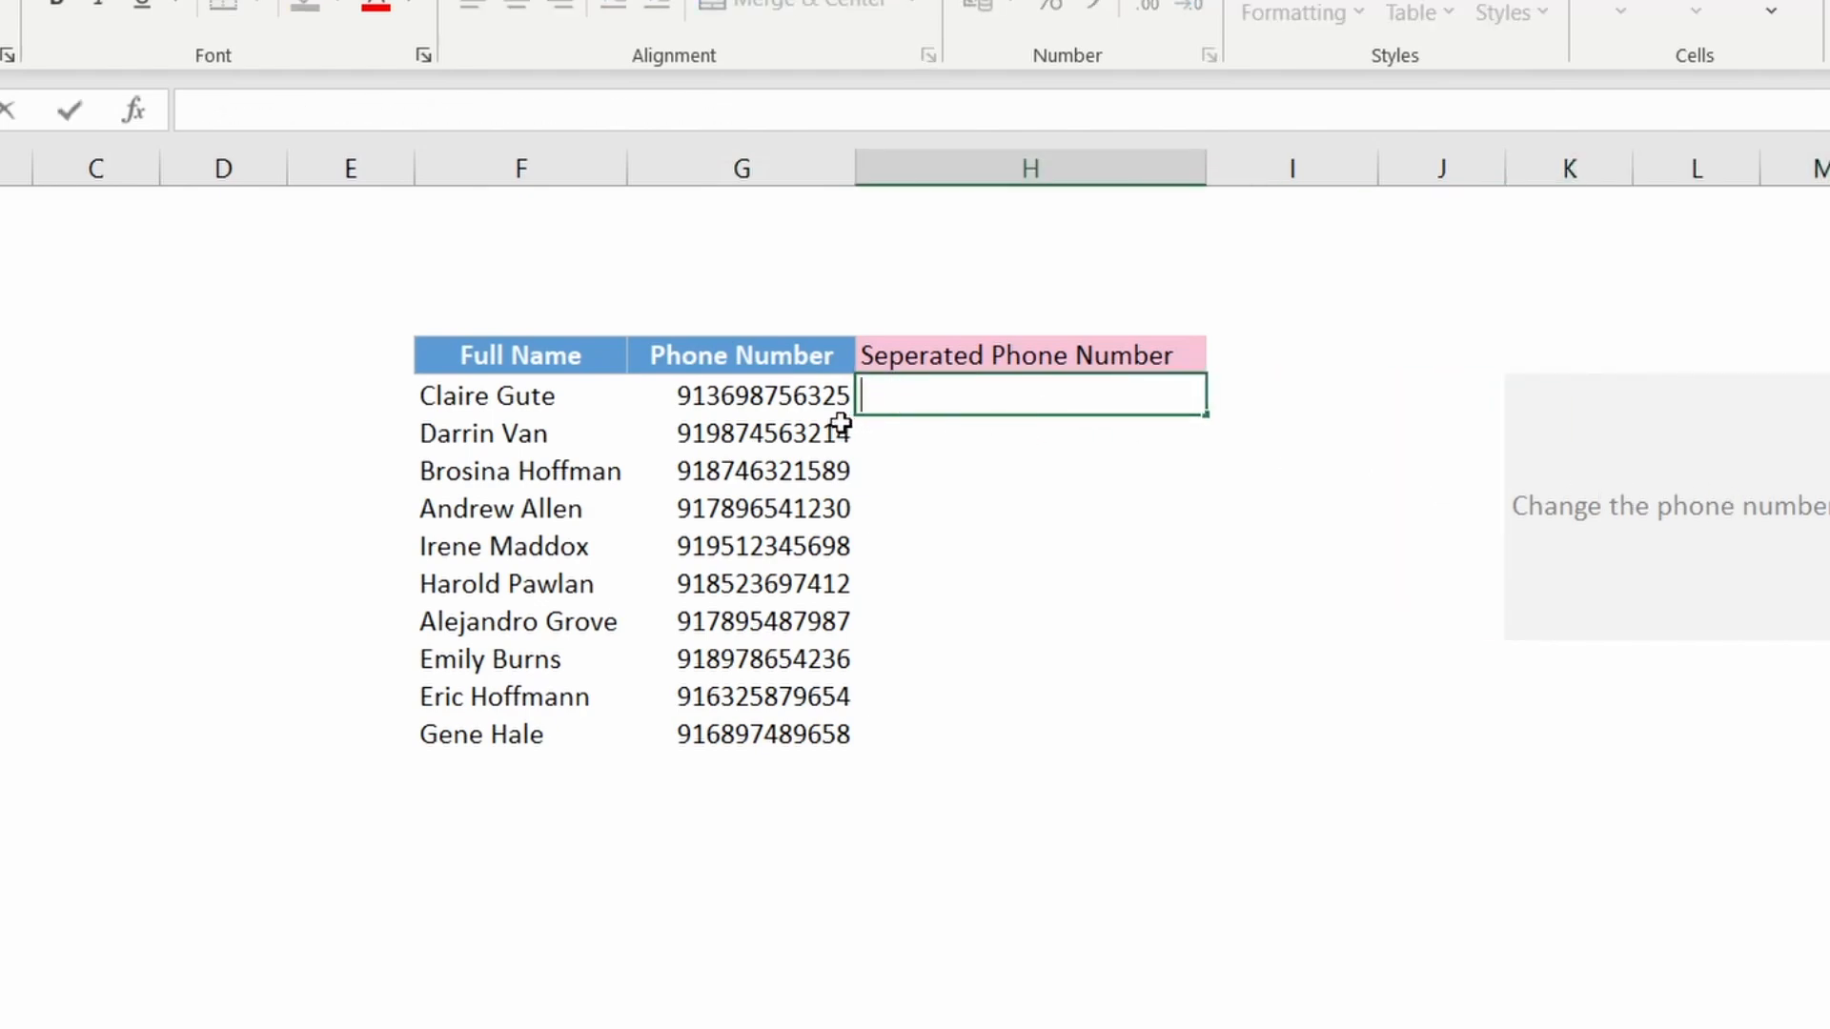
pyautogui.click(749, 402)
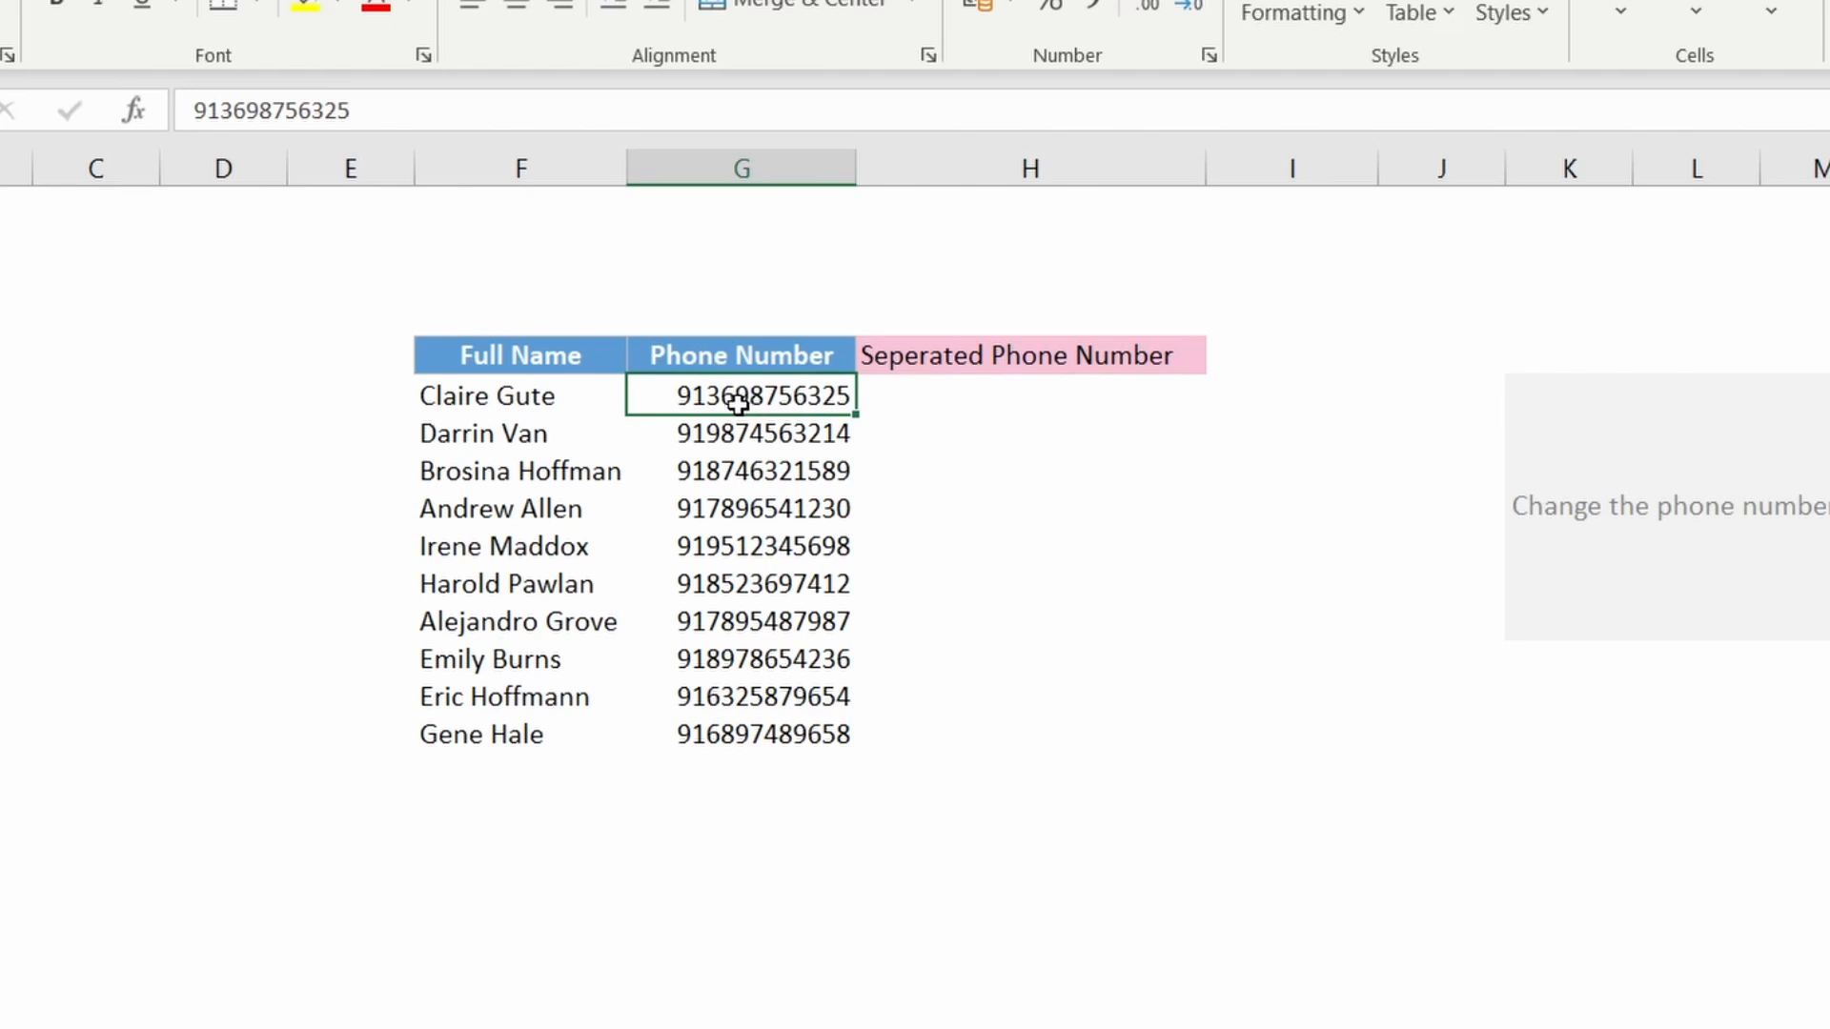
pyautogui.hotkey('ctrl', 'c')
pyautogui.click(981, 401)
pyautogui.hotkey('ctrl', 'v')
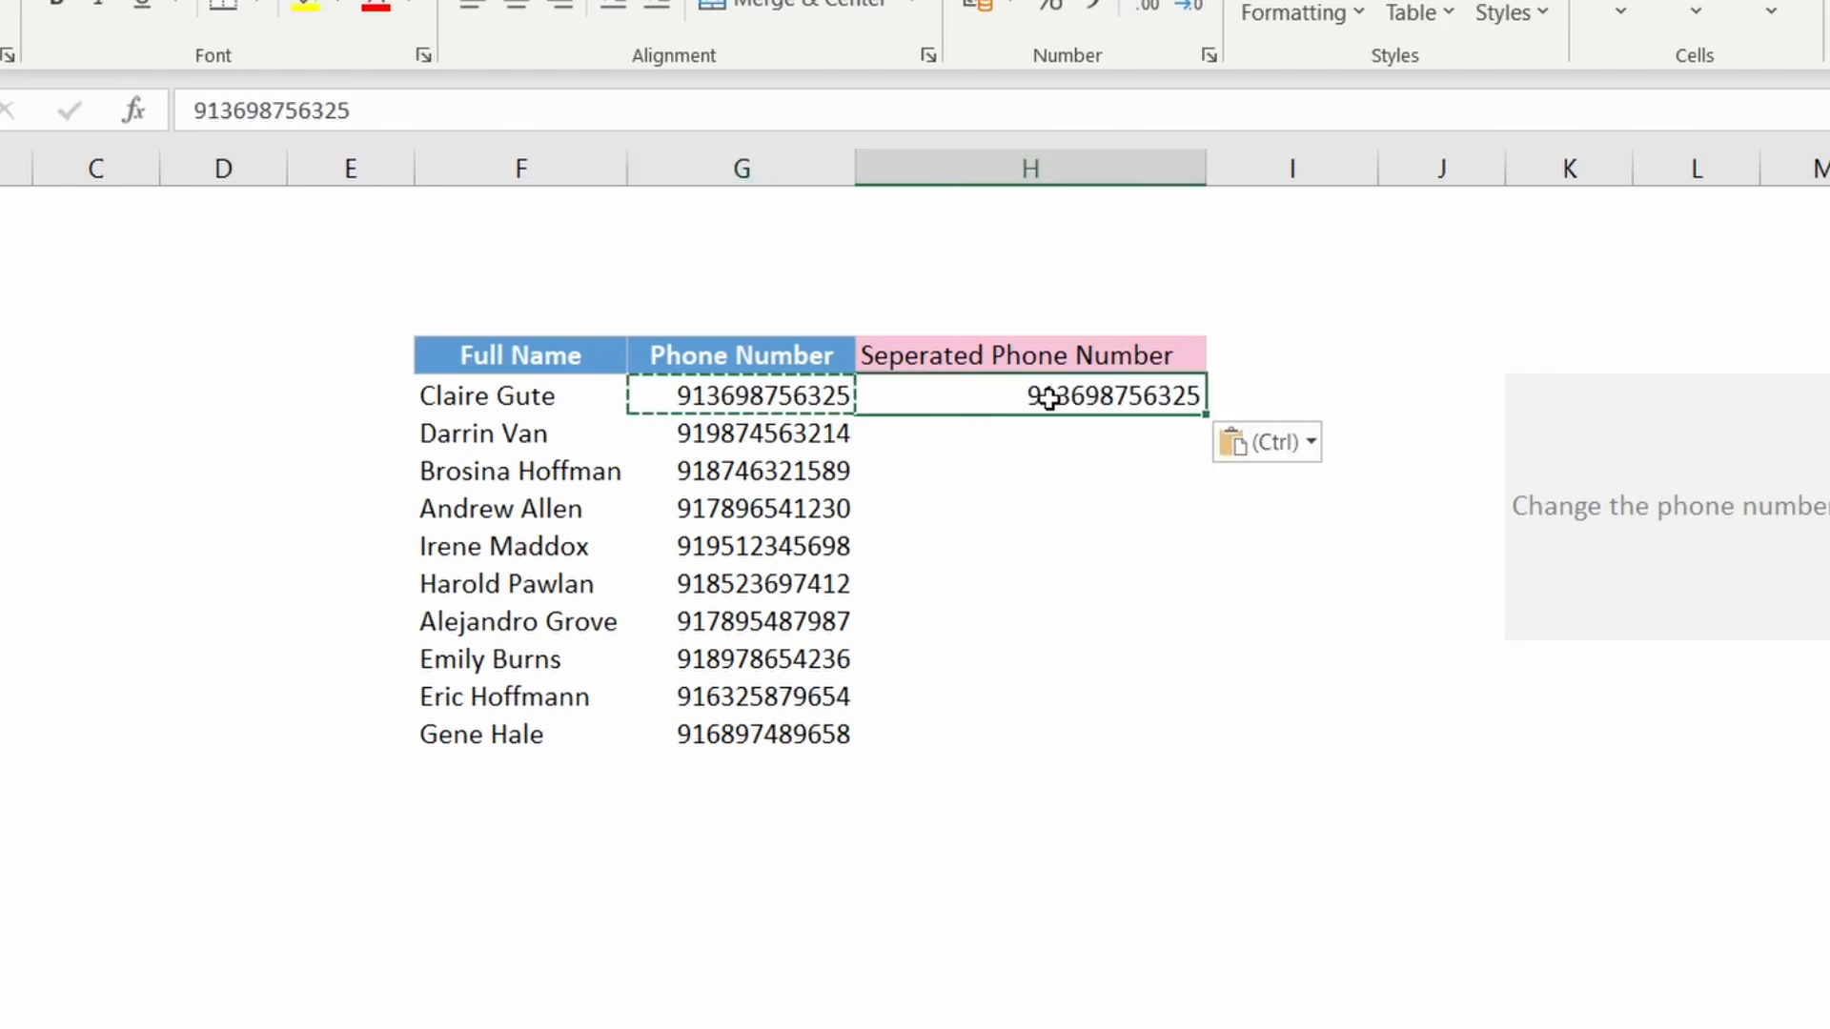
pyautogui.press('Return')
pyautogui.click(1049, 396)
pyautogui.doubleClick(1046, 396)
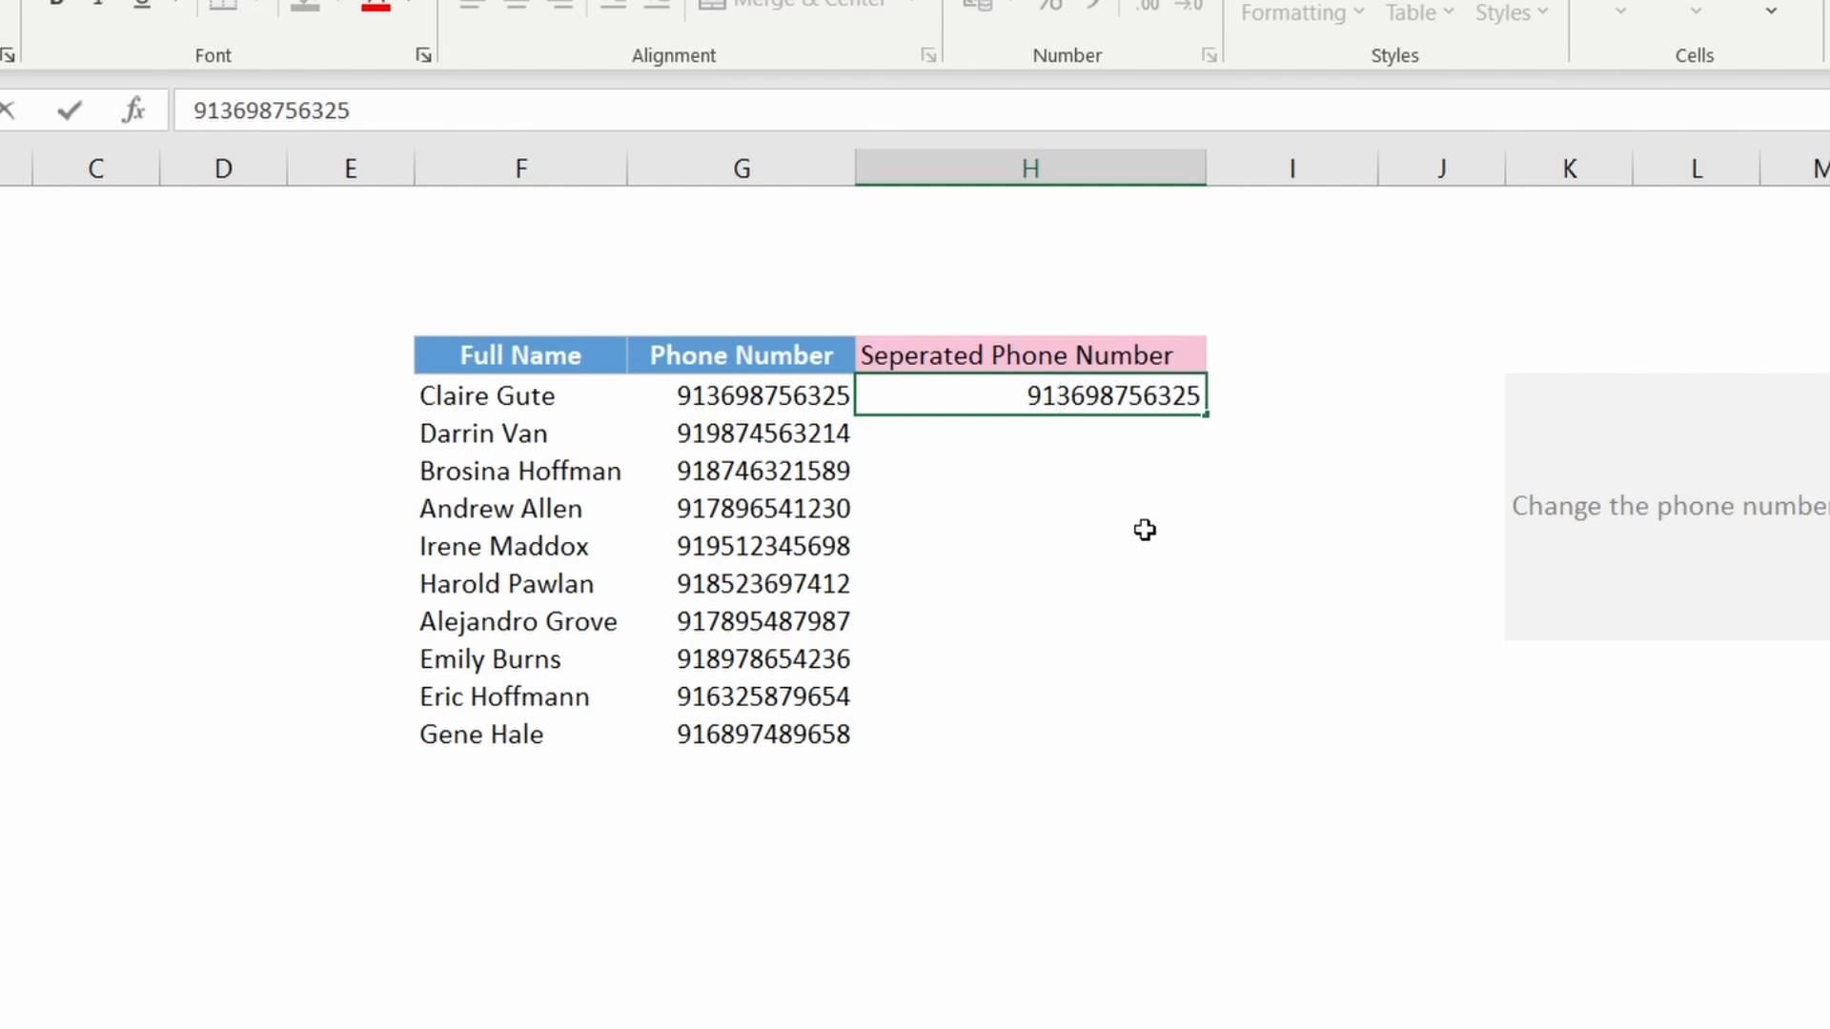
pyautogui.write('-')
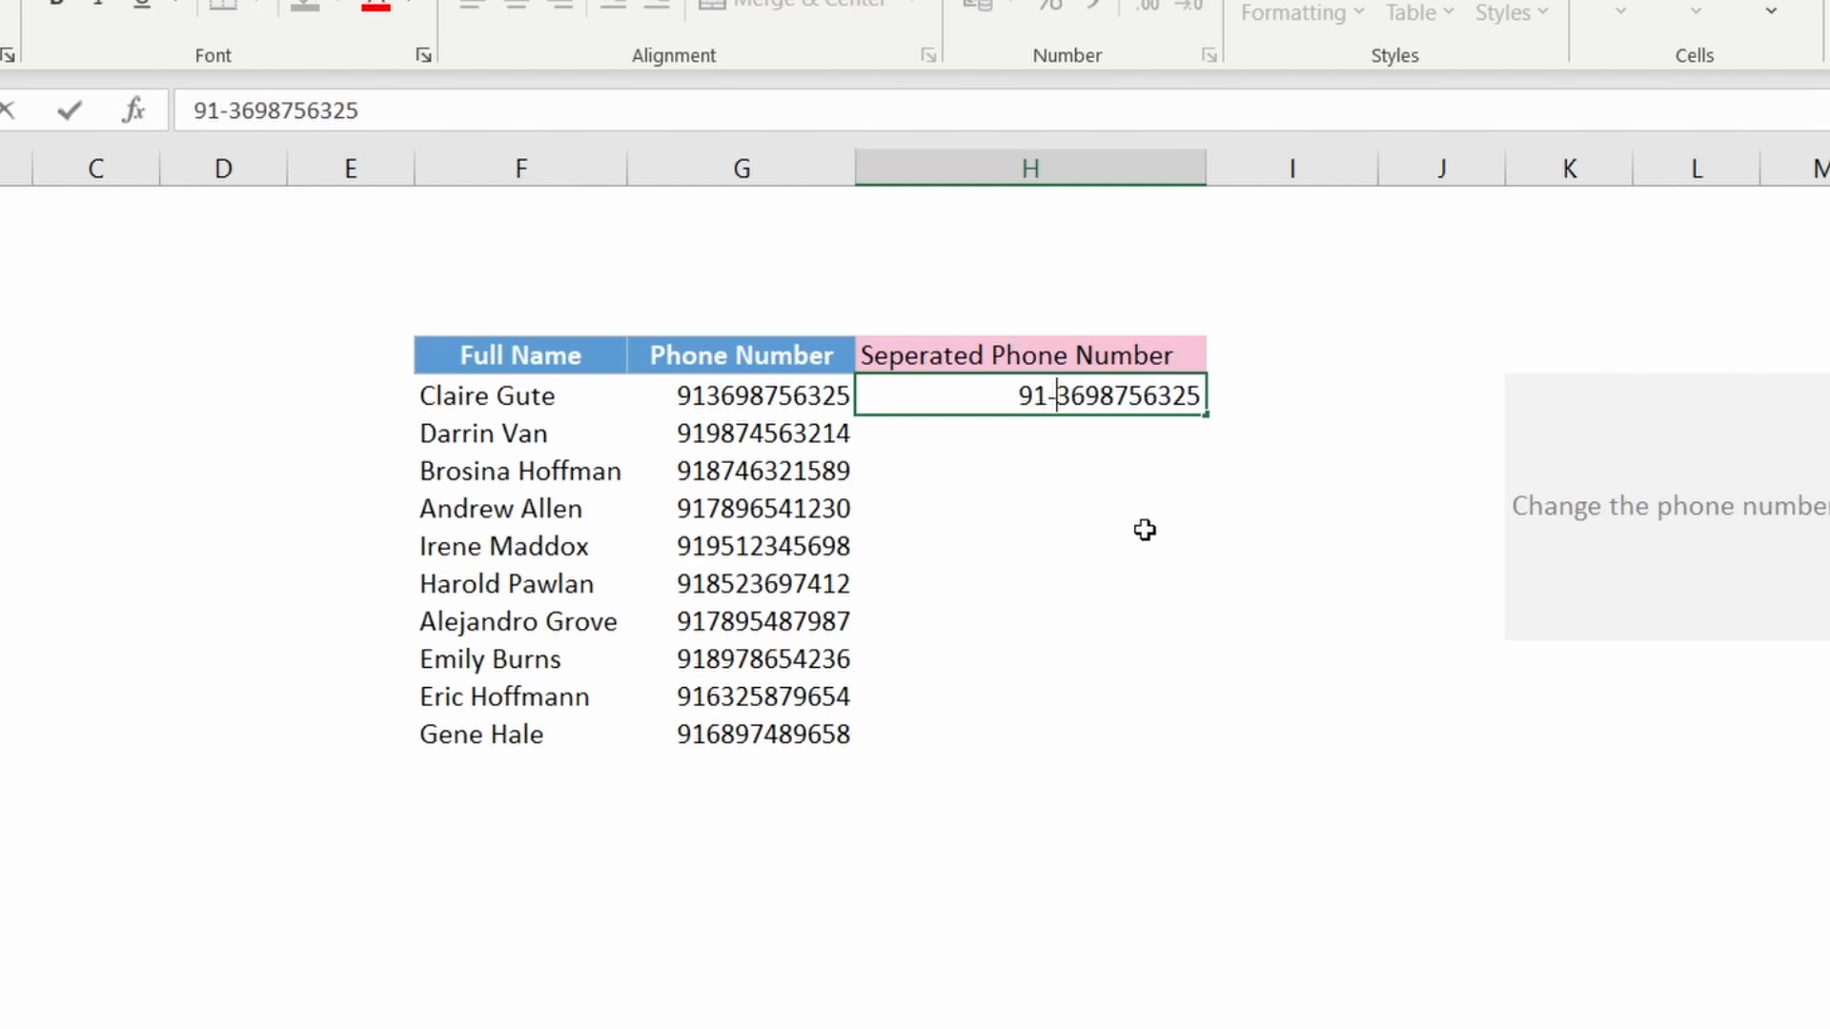
pyautogui.click(1138, 470)
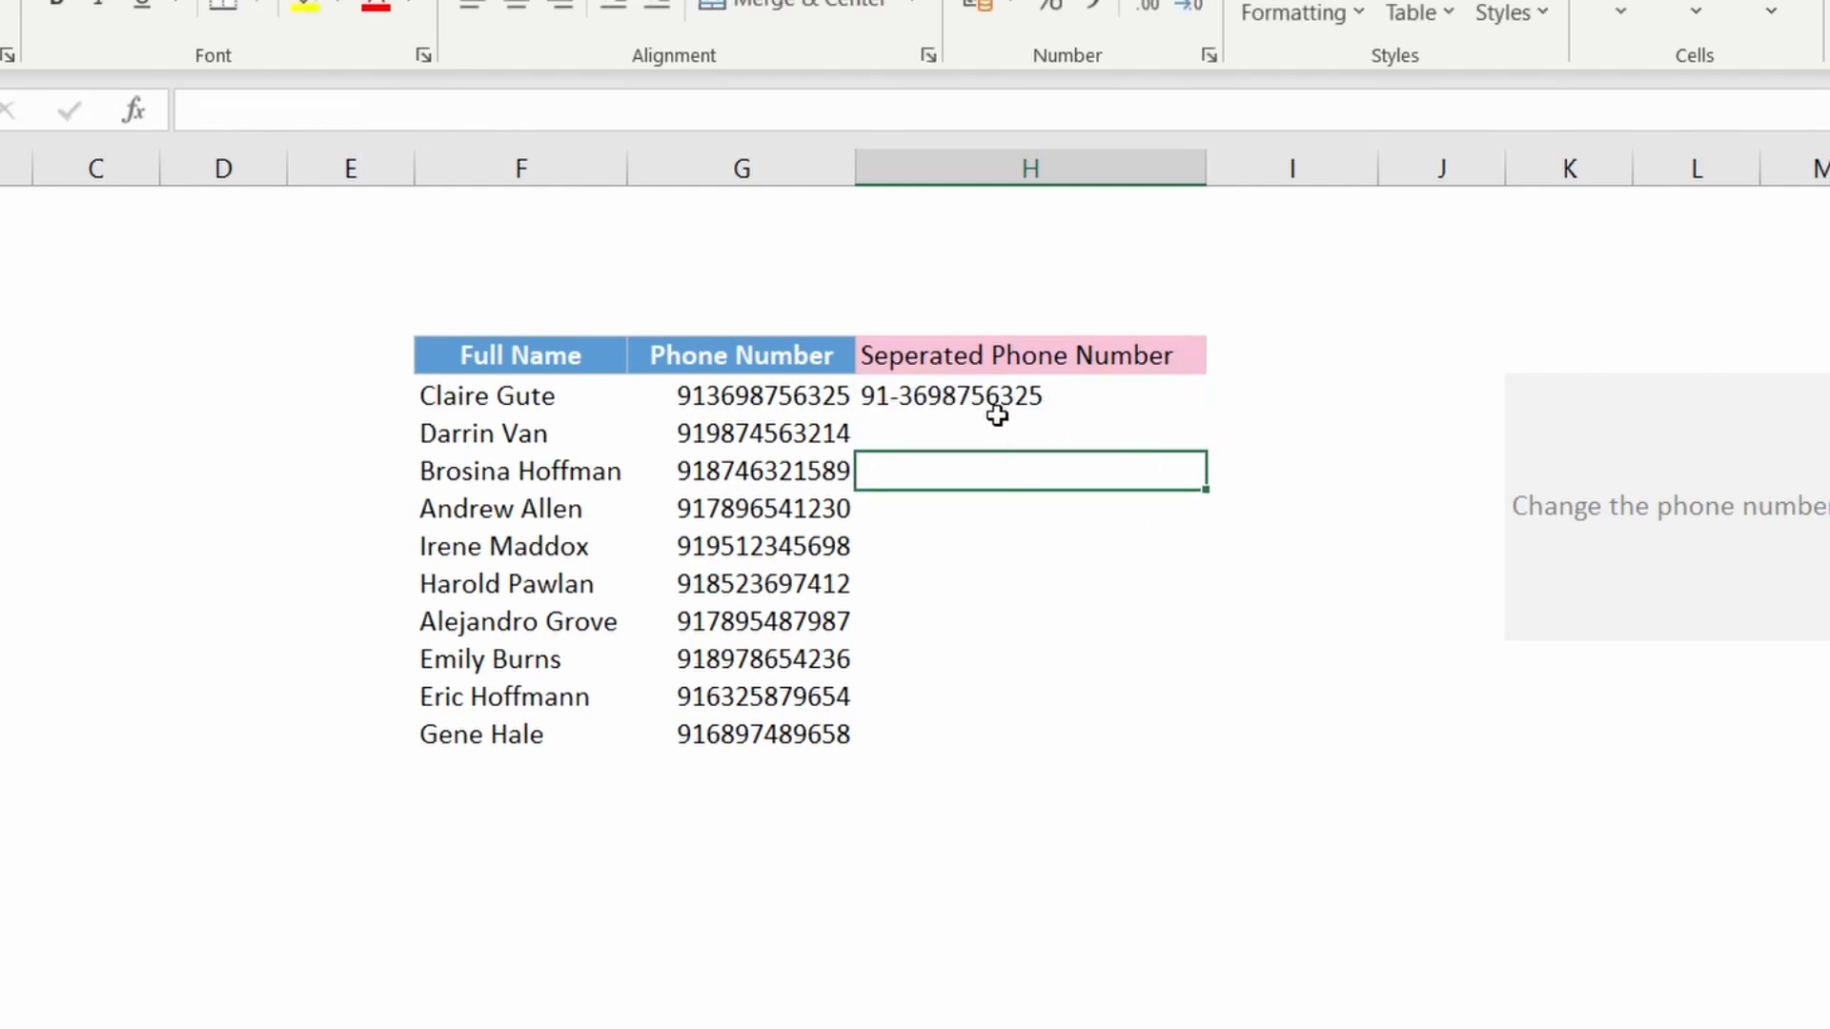
# Step: Flash Fill the rest of the Seperated Phone Number column from the first example
pyautogui.press('Up')
pyautogui.press('Up')
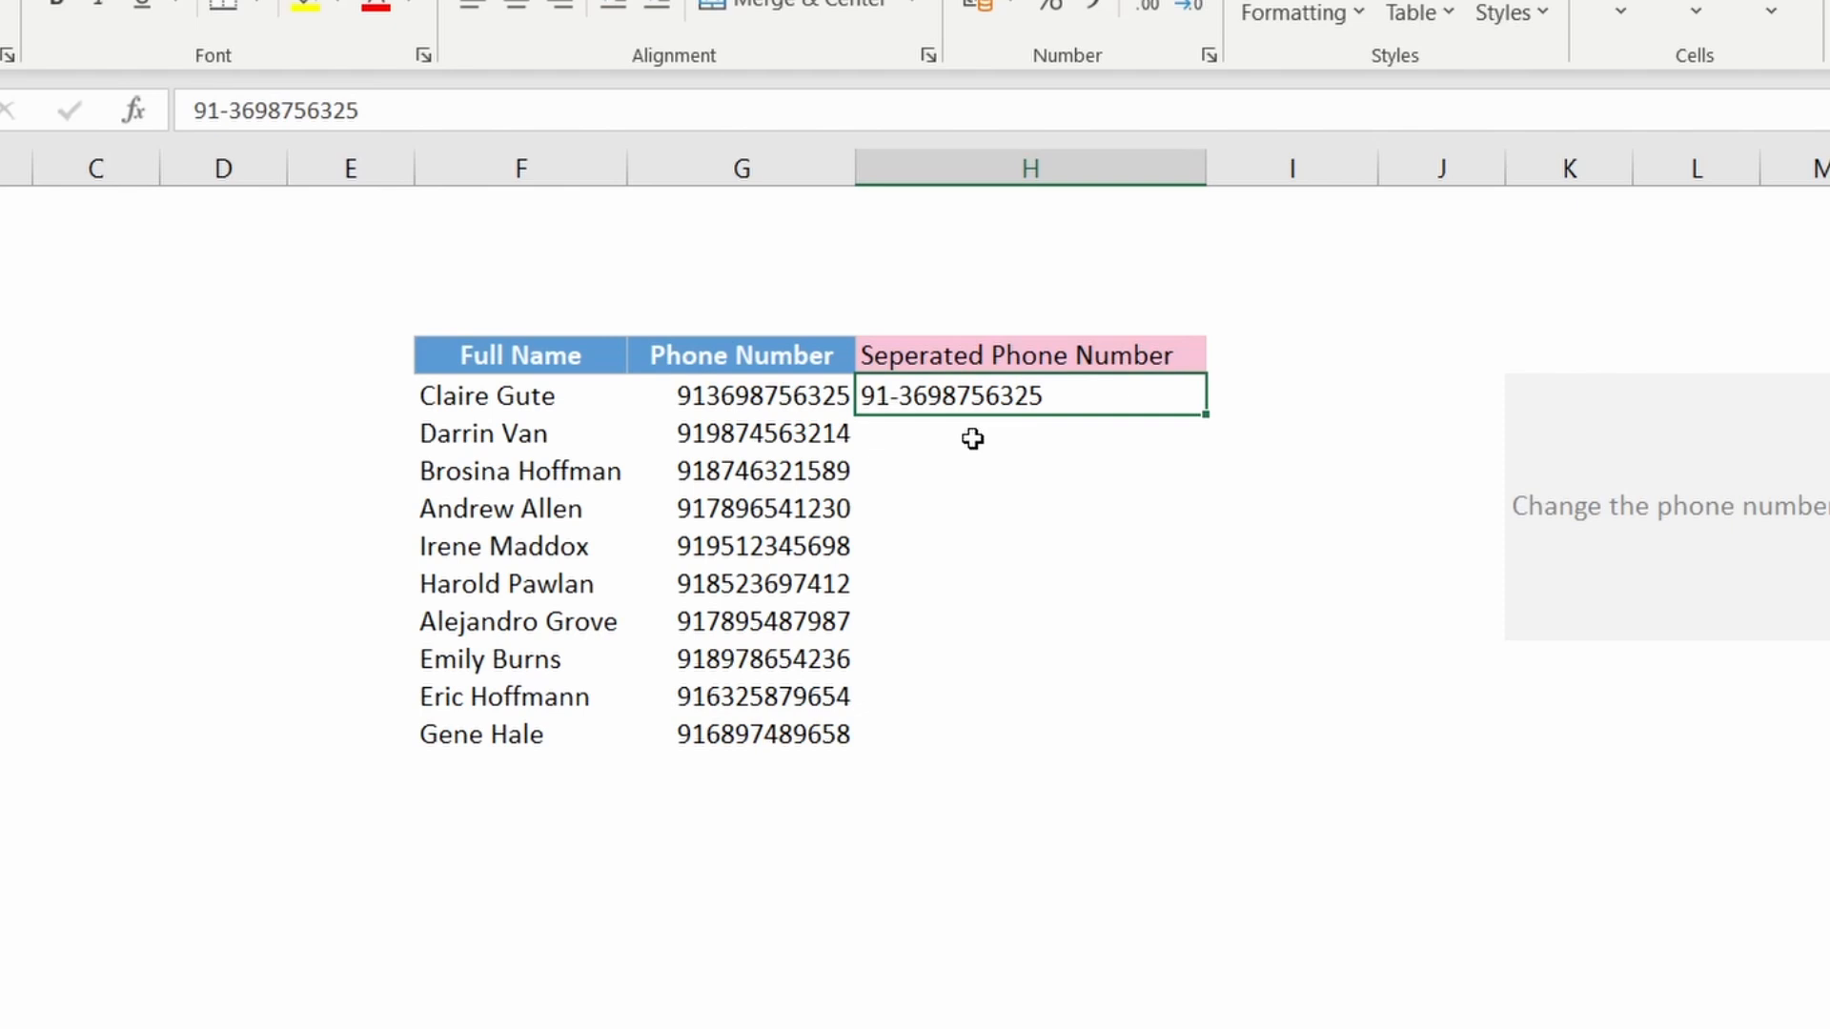
pyautogui.click(943, 431)
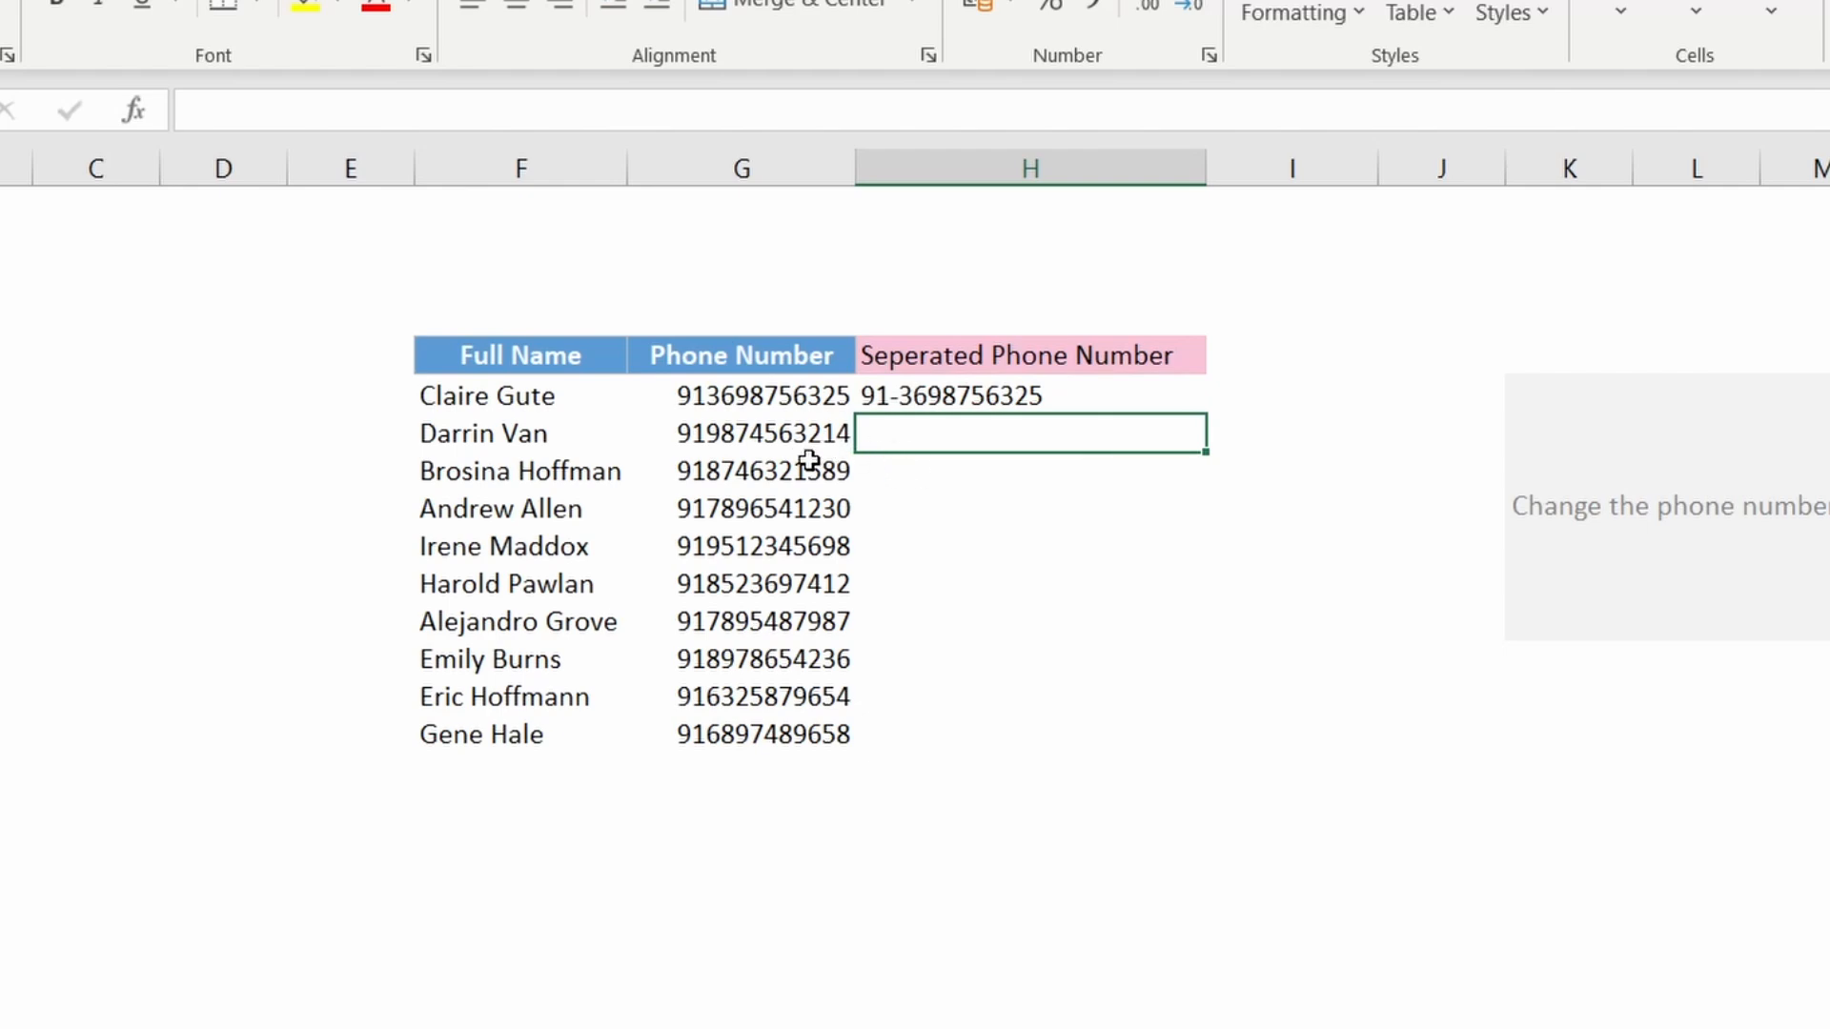
pyautogui.hotkey('ctrl', 'e')
# Step: Examine the Full Name and Email Address columns and the task instructions on the email sheet
pyautogui.click(1197, 577)
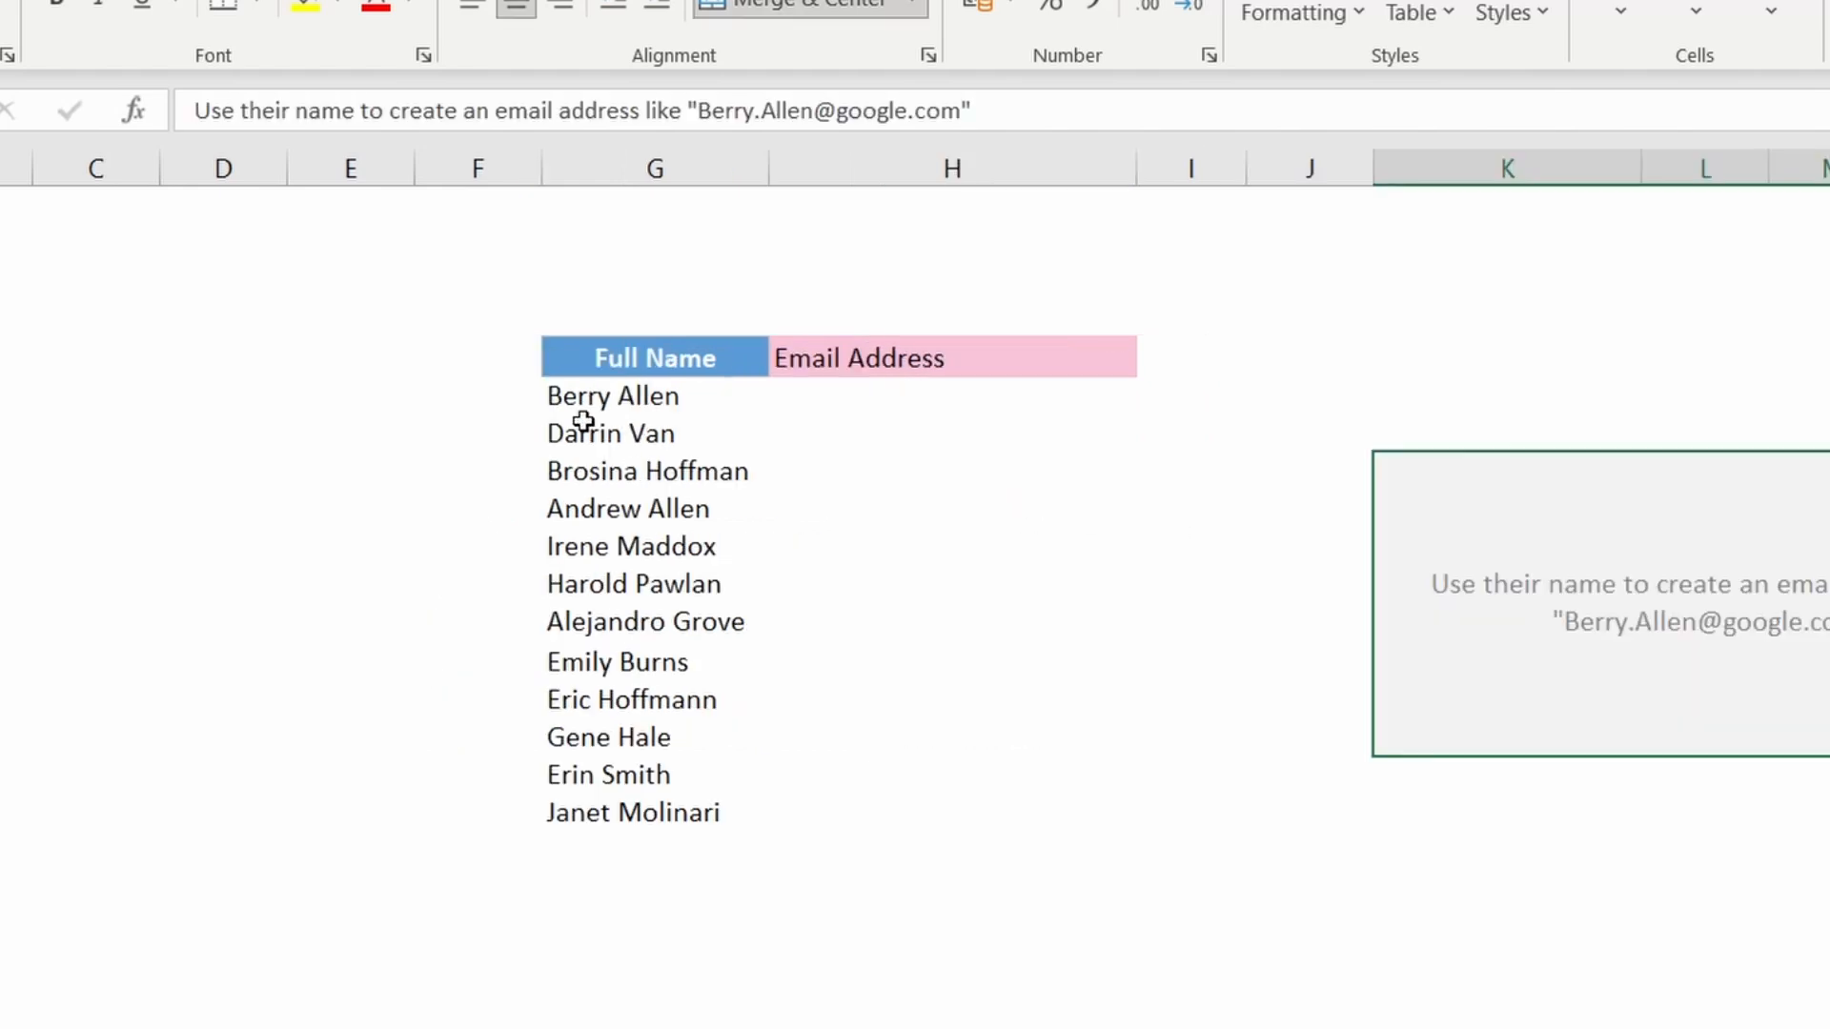
pyautogui.moveTo(605, 360); pyautogui.dragTo(894, 838)
pyautogui.click(764, 921)
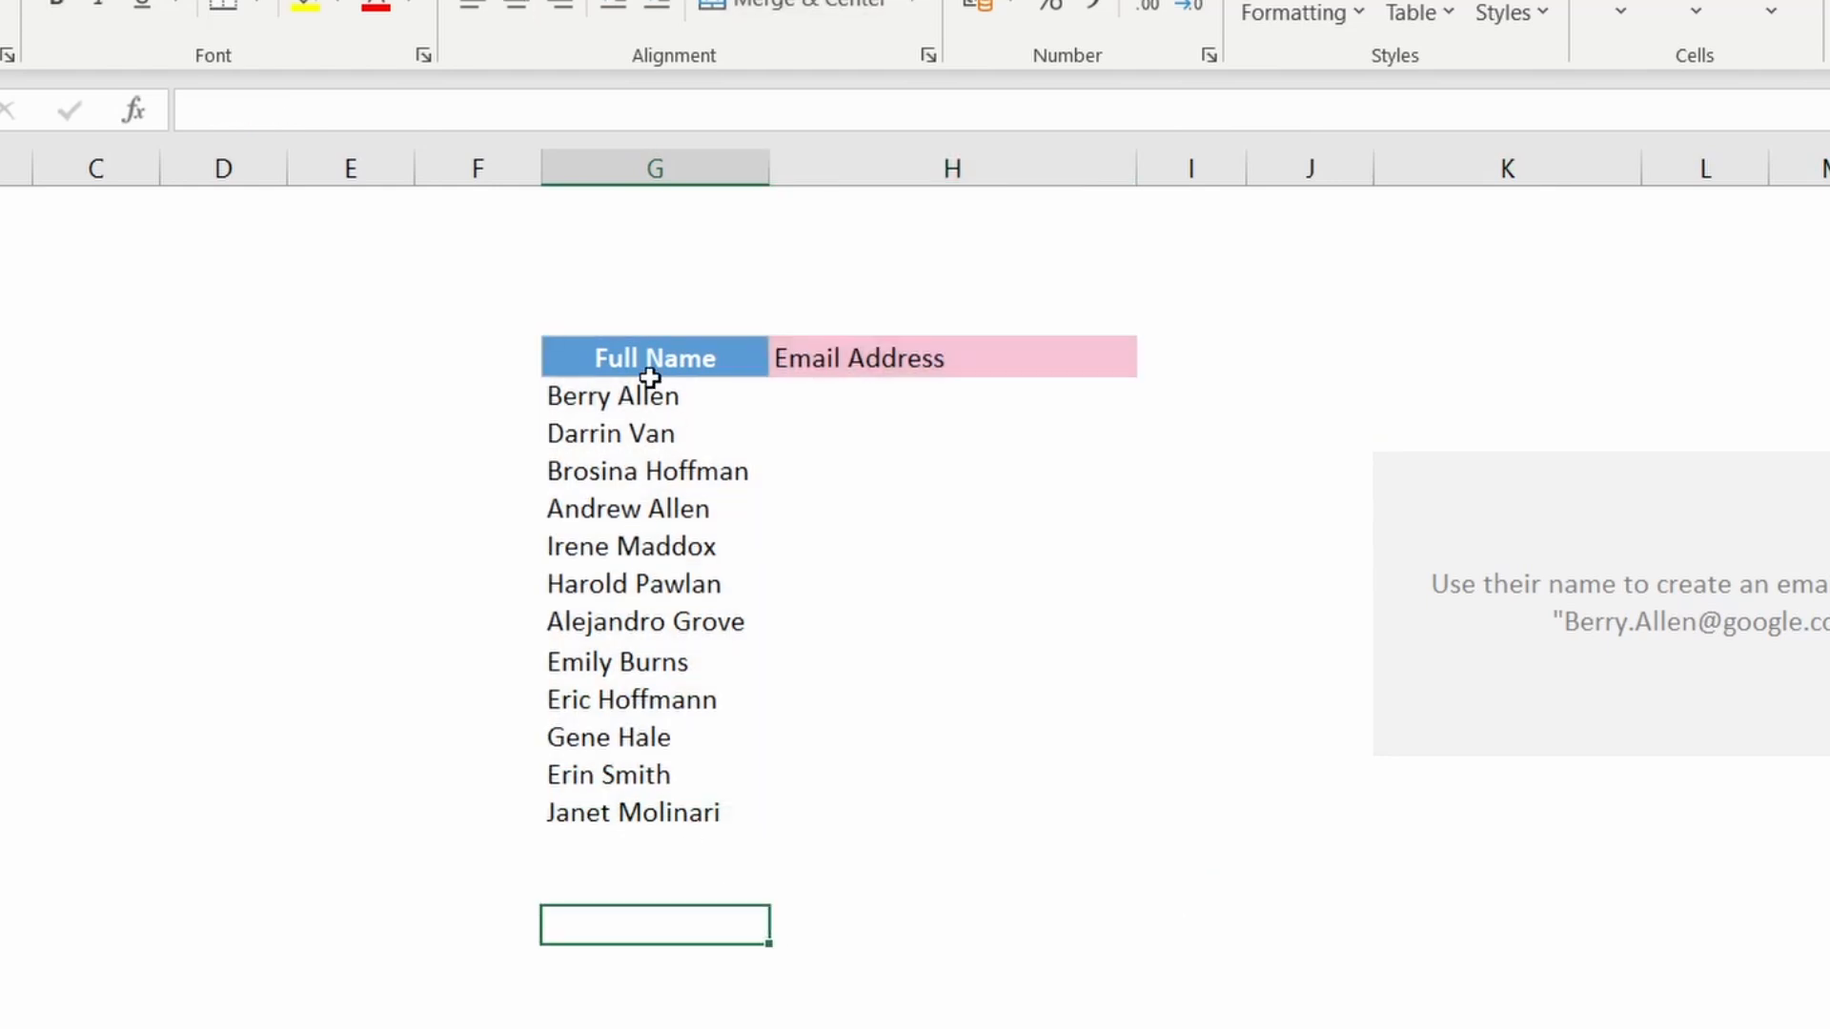
pyautogui.moveTo(650, 377); pyautogui.dragTo(670, 794)
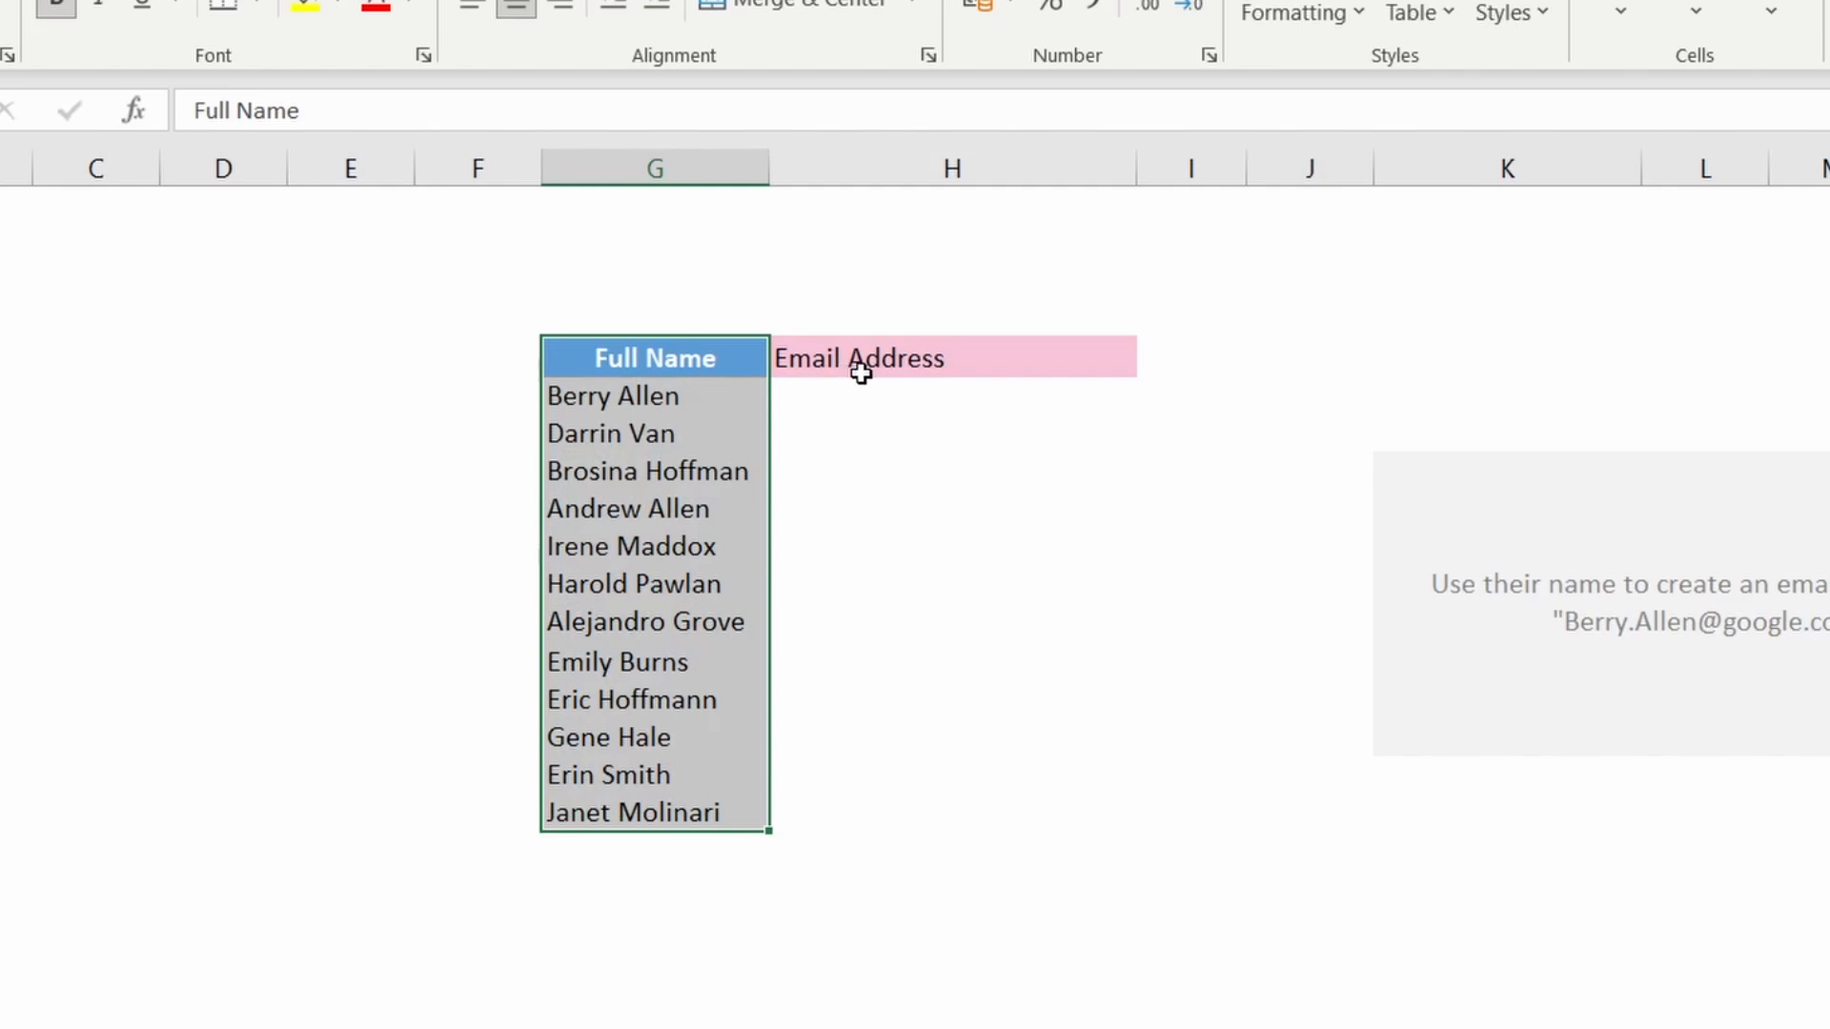
pyautogui.moveTo(849, 401); pyautogui.dragTo(832, 825)
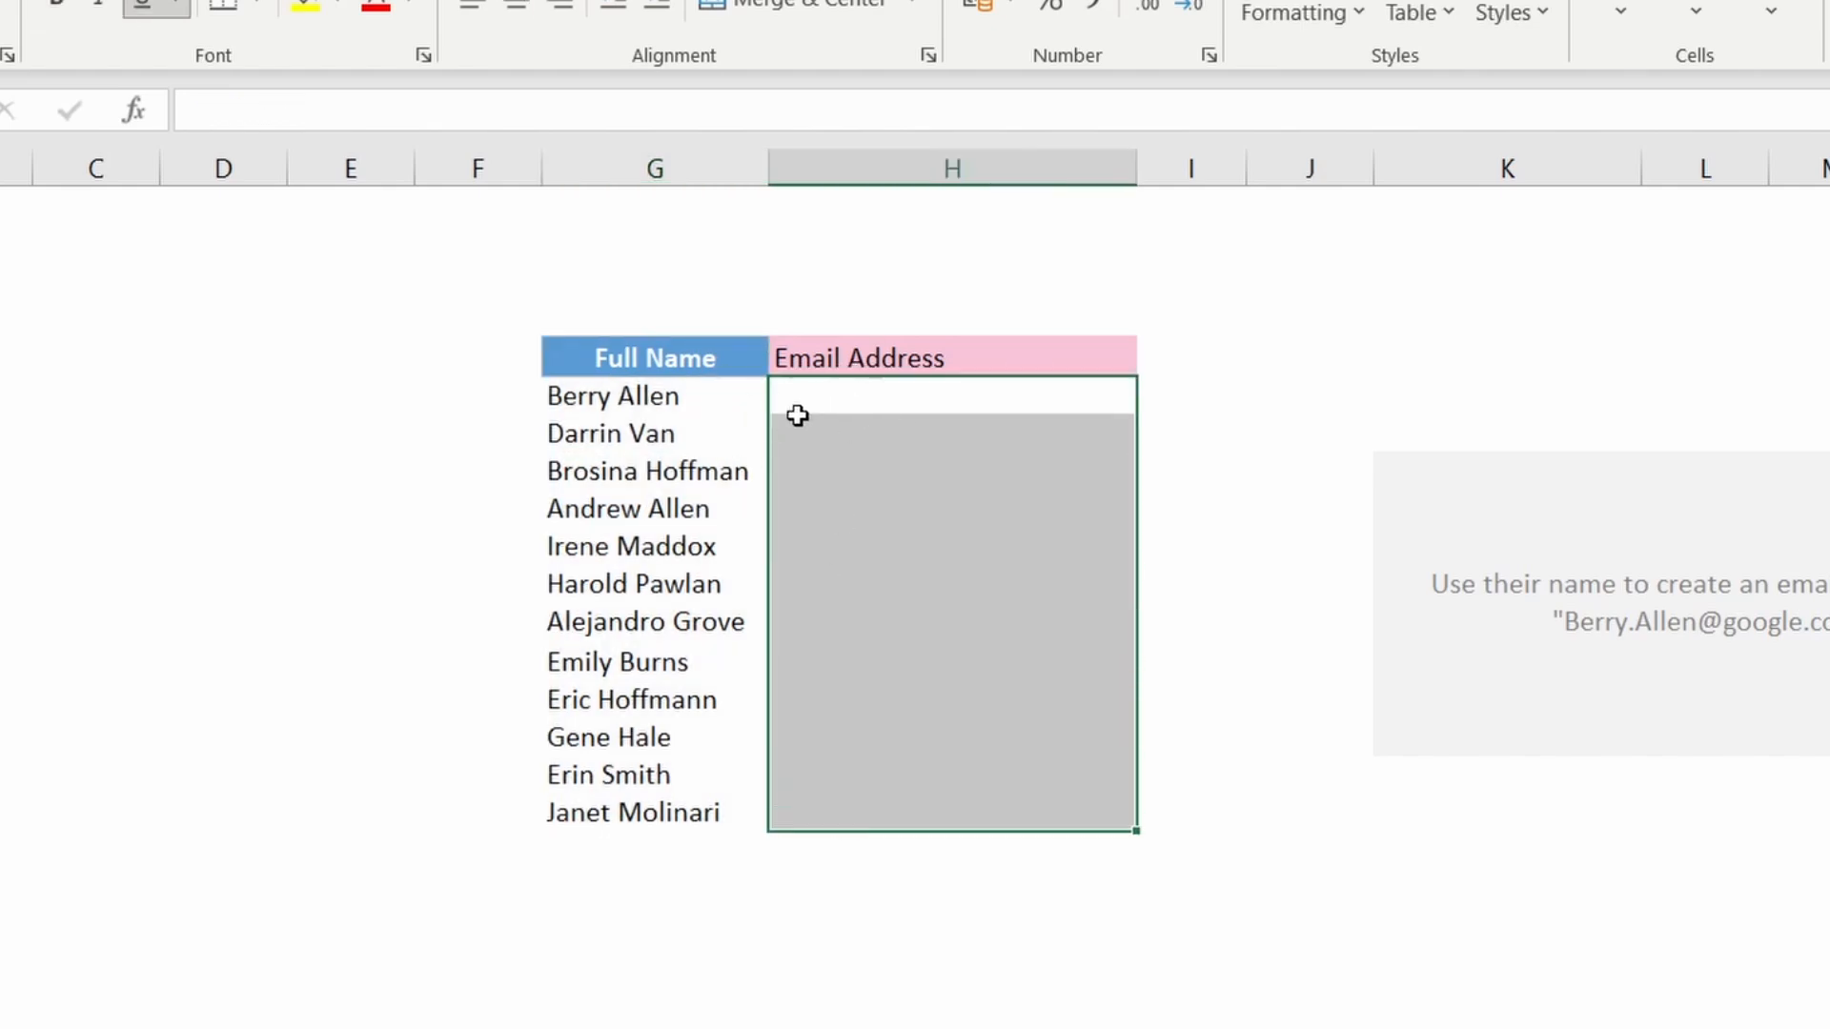
pyautogui.click(1302, 575)
pyautogui.click(1494, 567)
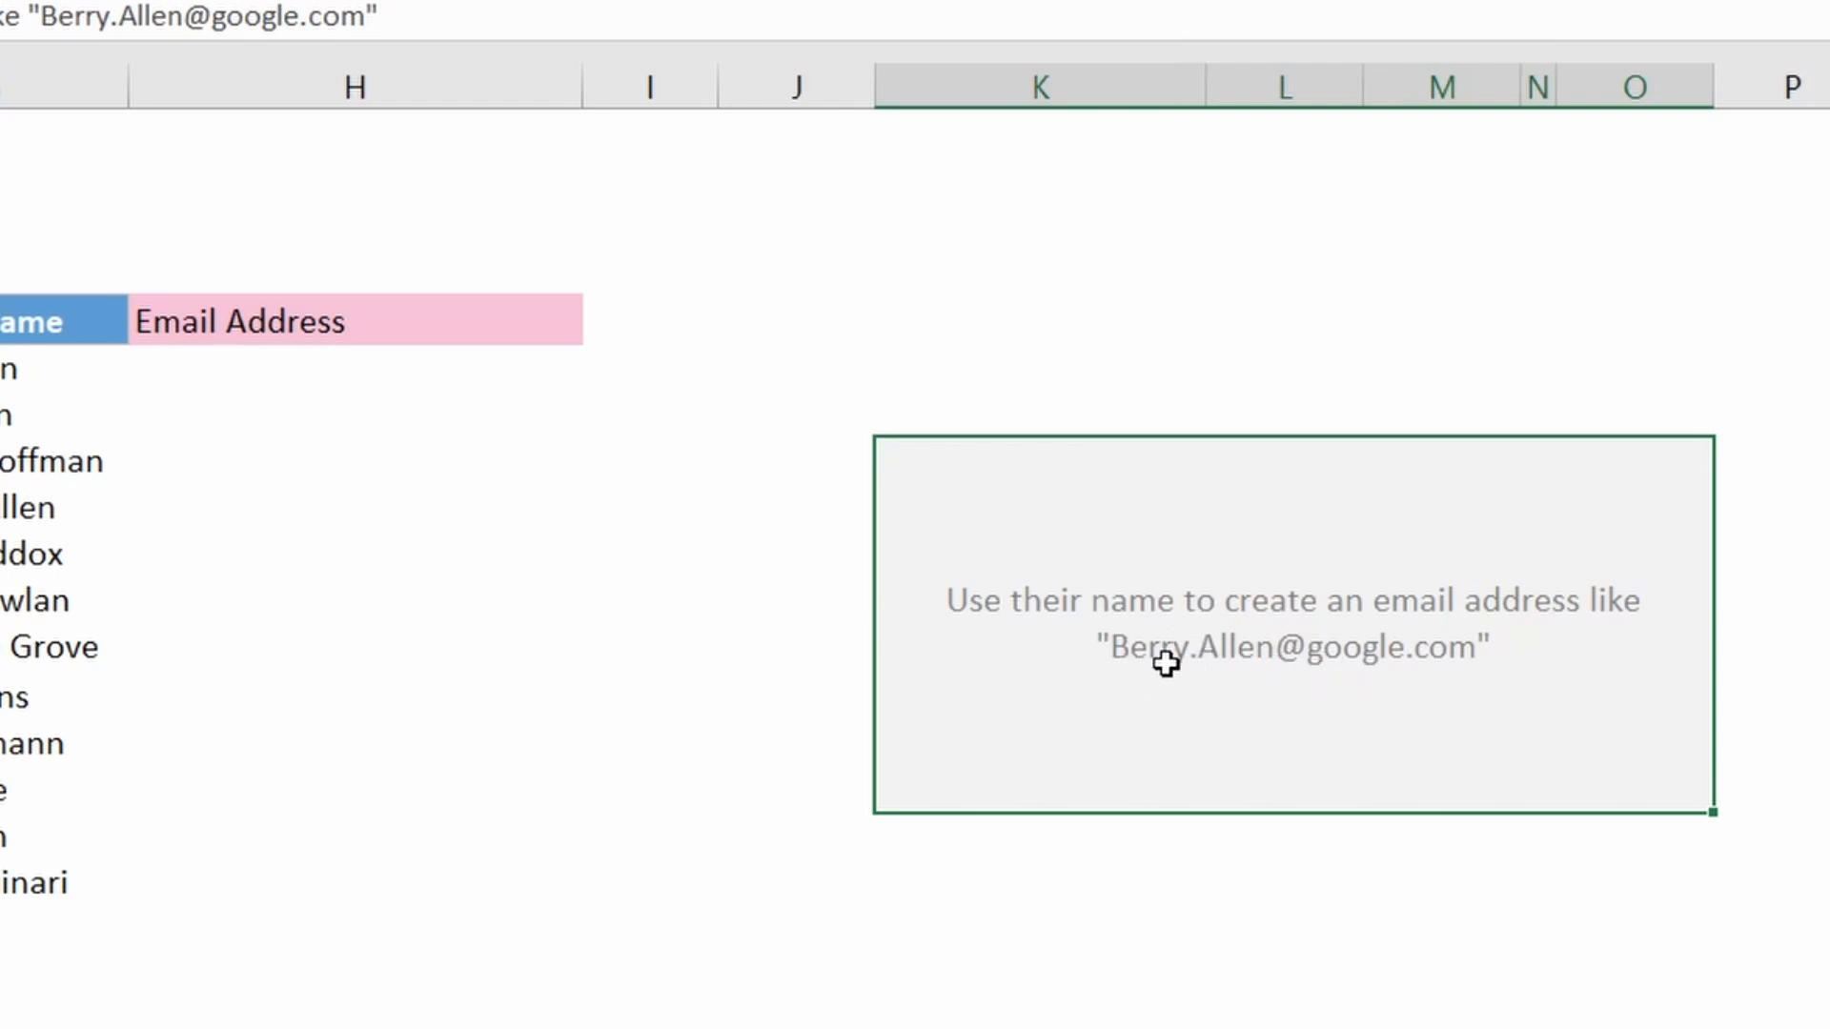
pyautogui.click(243, 370)
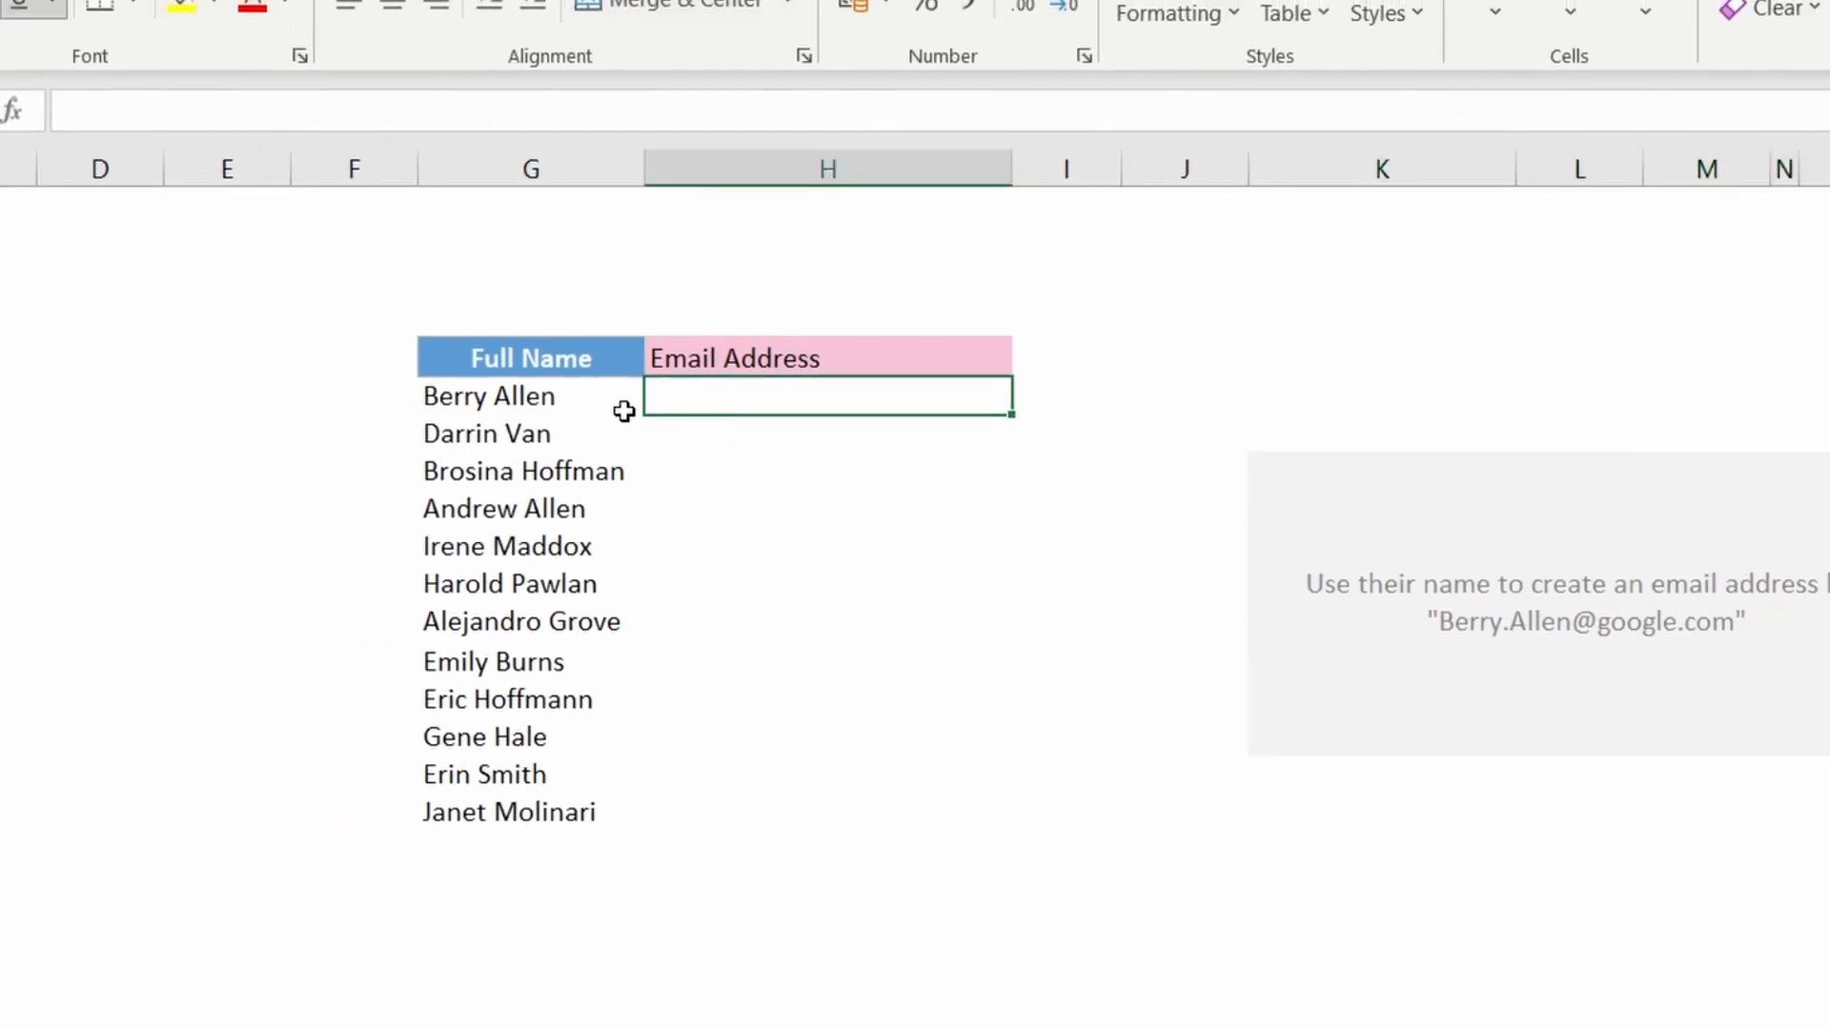
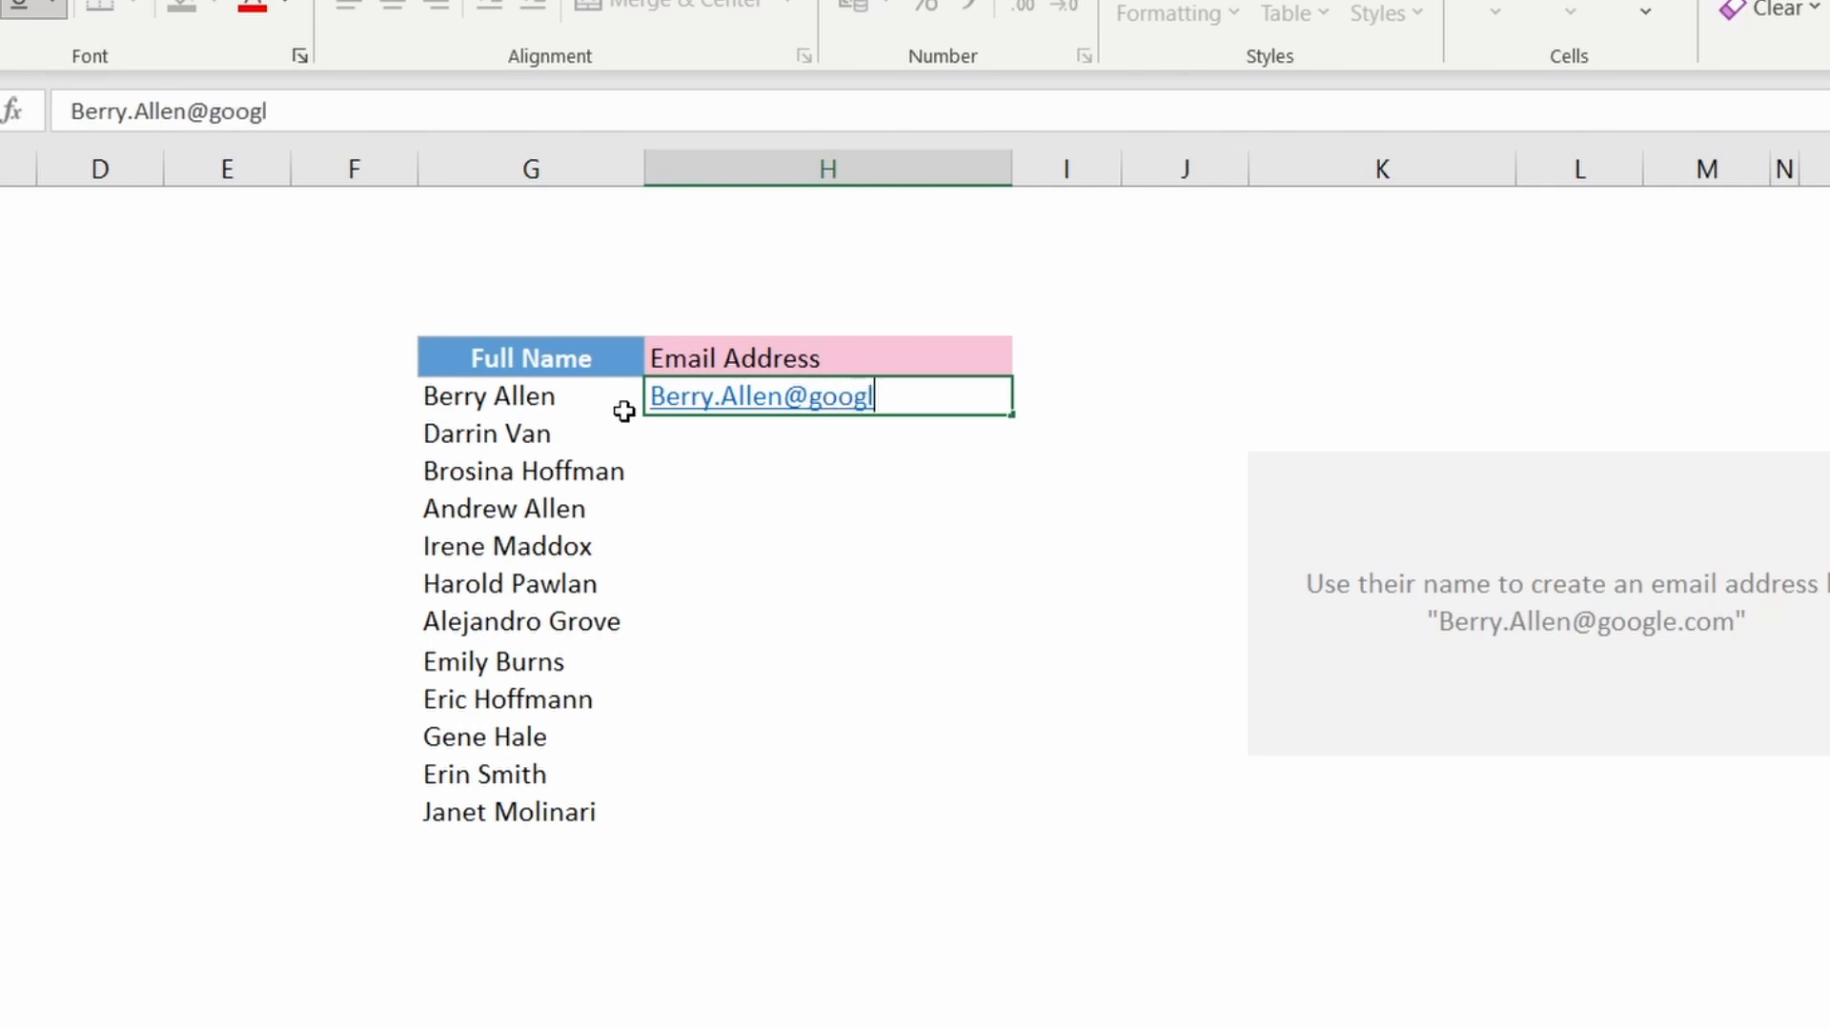
pyautogui.press('Return')
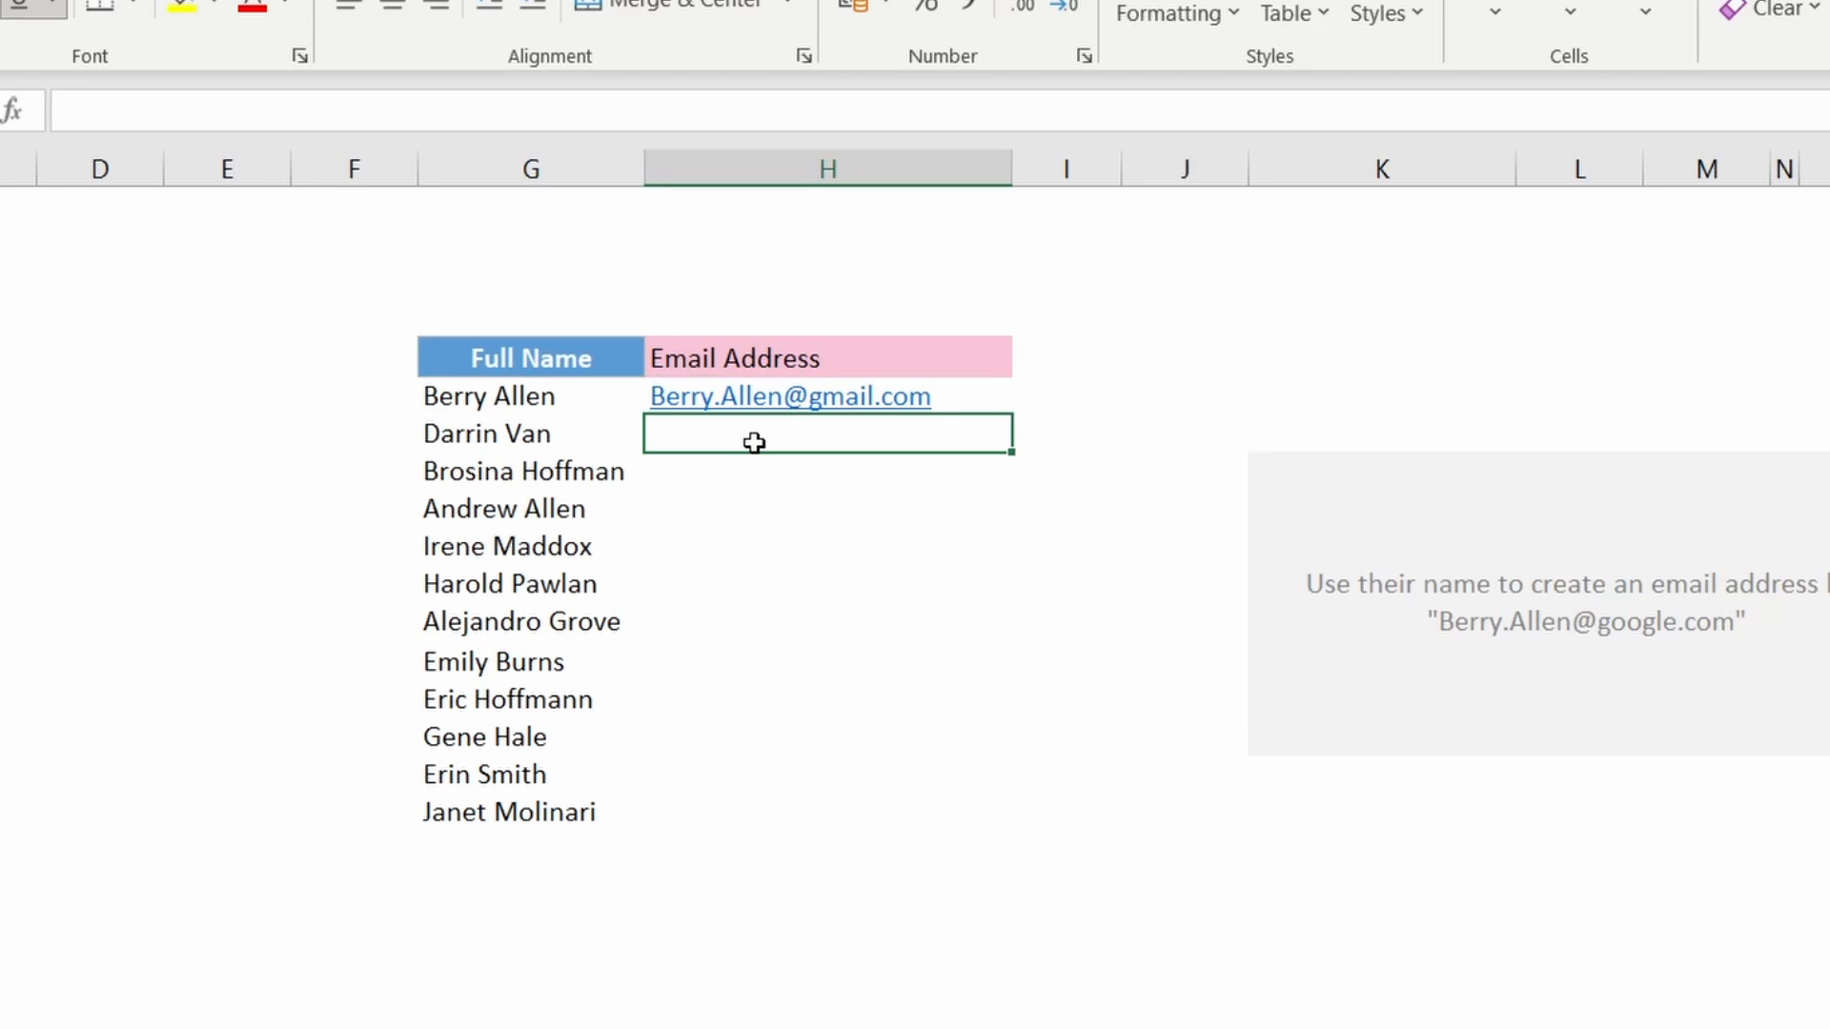
# Step: Flash Fill the Email Address column and select the filled addresses
pyautogui.hotkey('ctrl', 'e')
pyautogui.click(1067, 767)
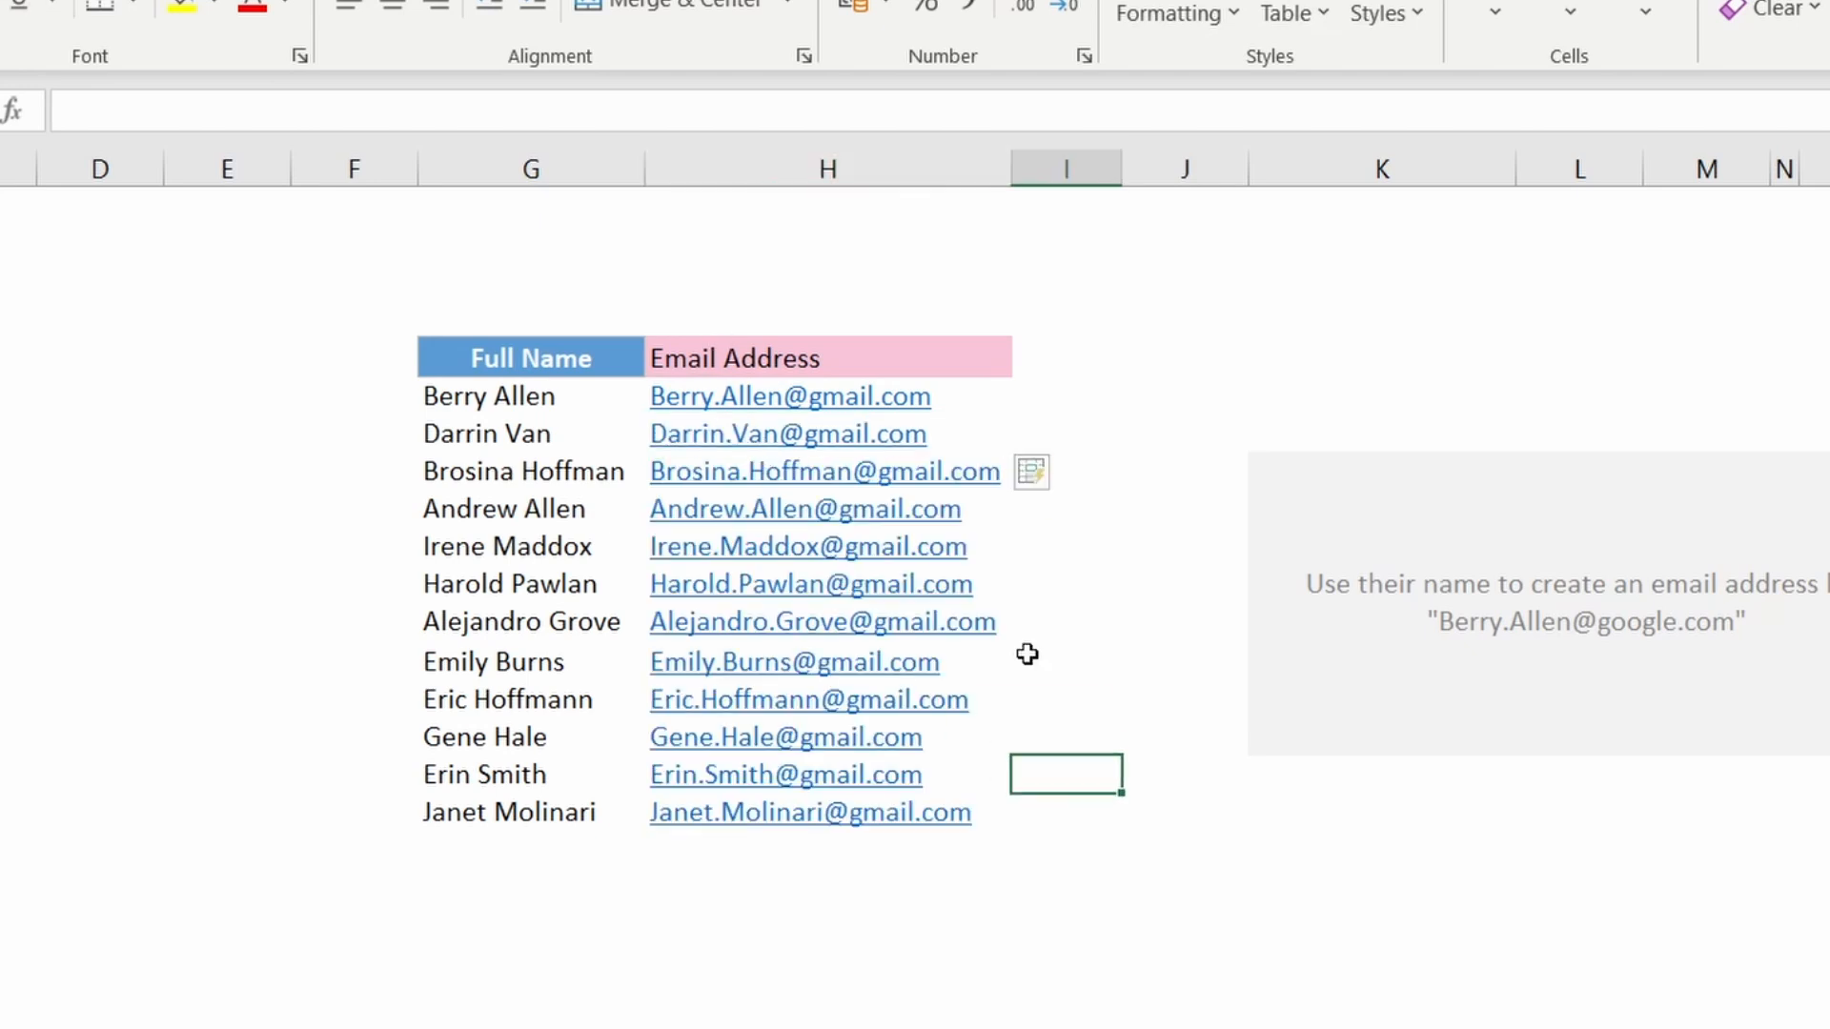
pyautogui.moveTo(956, 399); pyautogui.dragTo(954, 815)
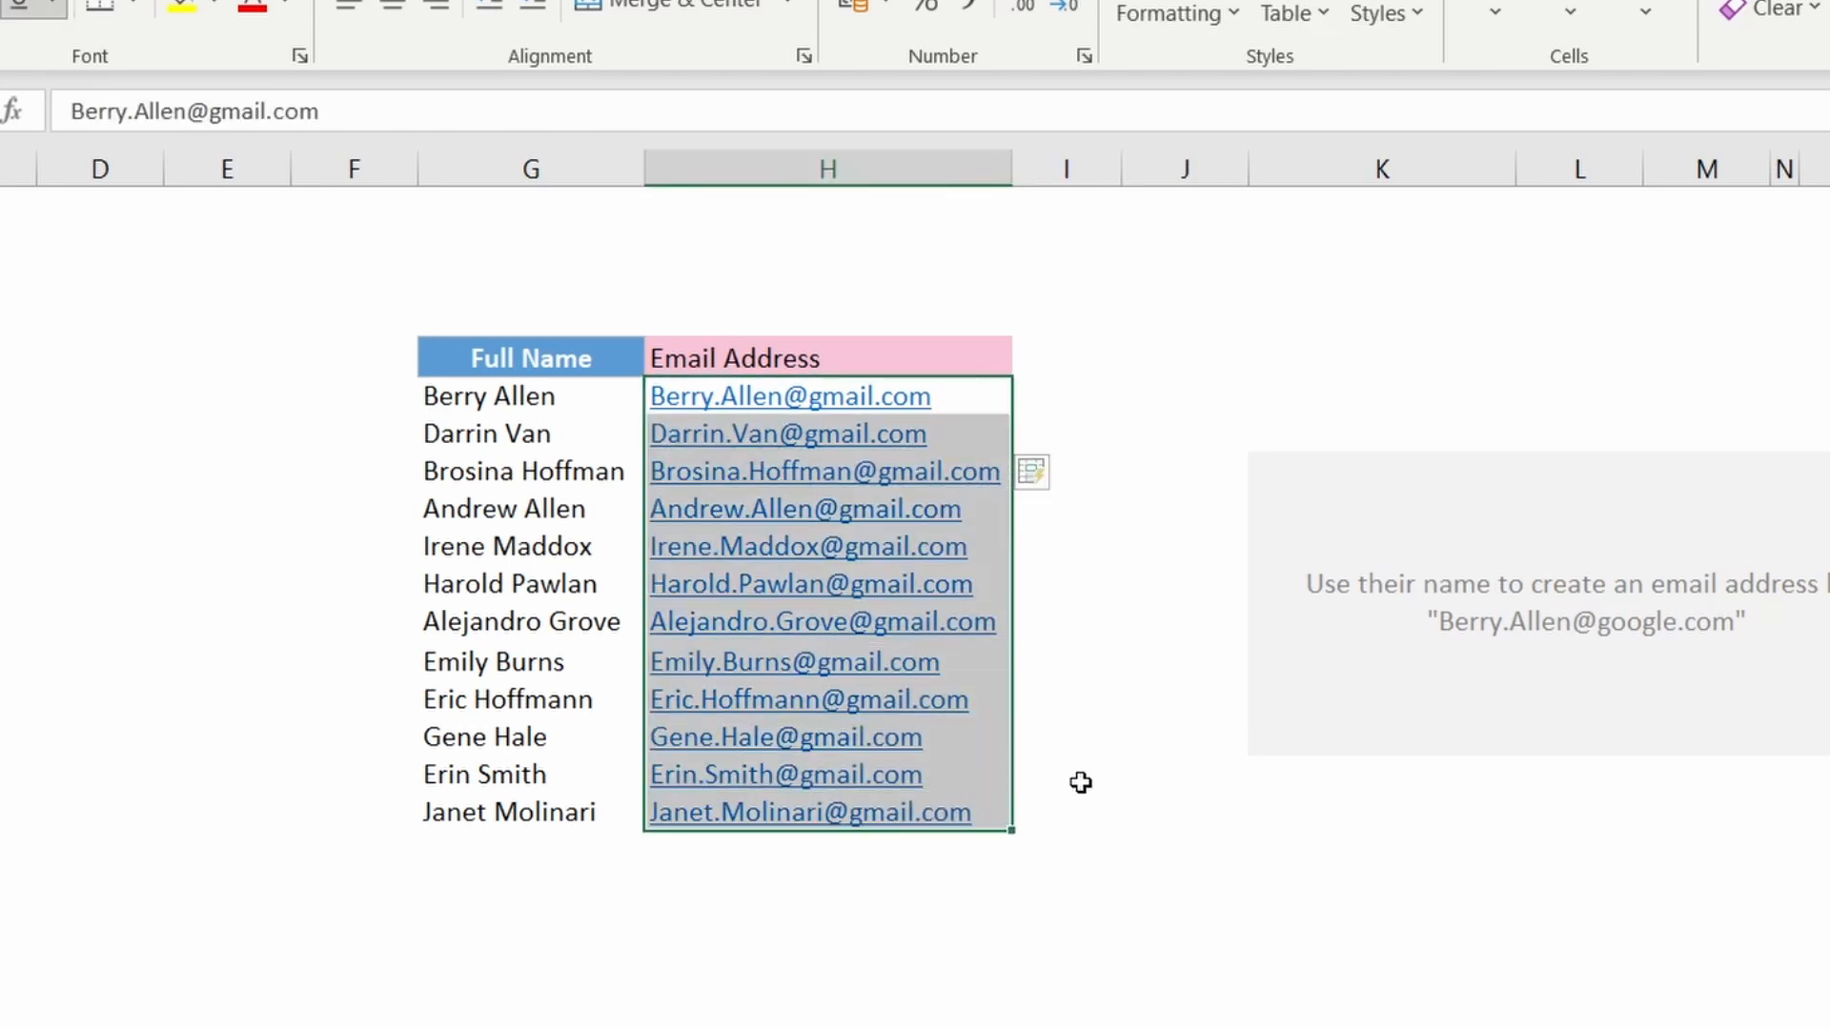